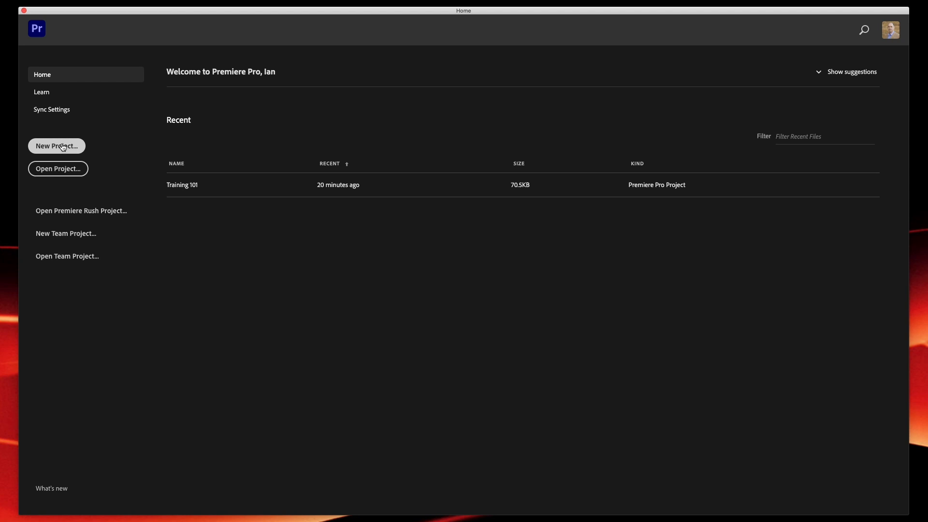
Show the Learn page and look through its hands-on and web tutorials.
click(41, 95)
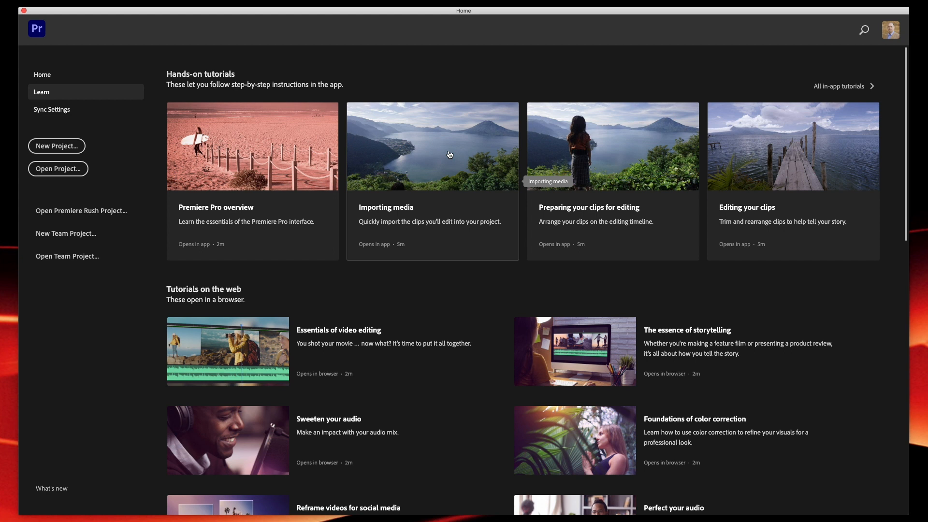
scroll(449, 154, down, 3)
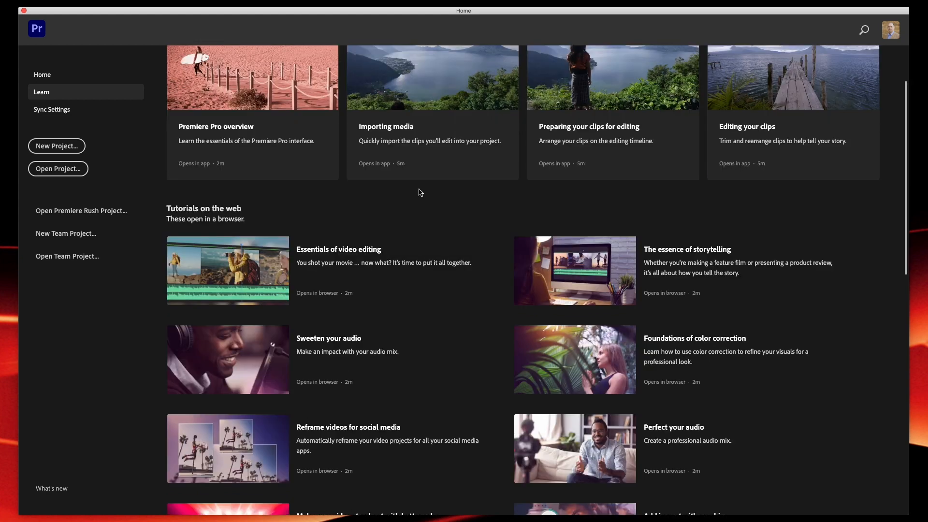
Create a new project named "Photography show training" with the default settings and location.
click(61, 148)
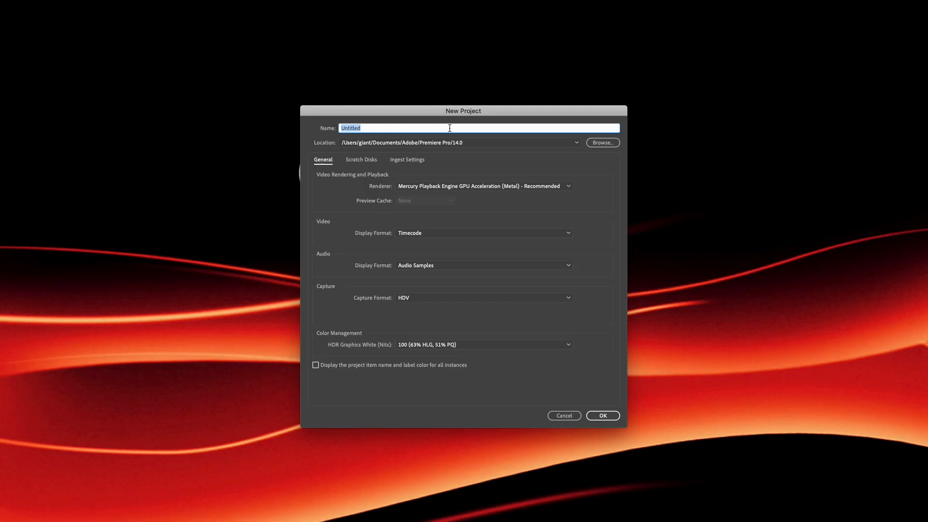
key(BackSpace)
text(Photography show training)
click(607, 417)
click(604, 416)
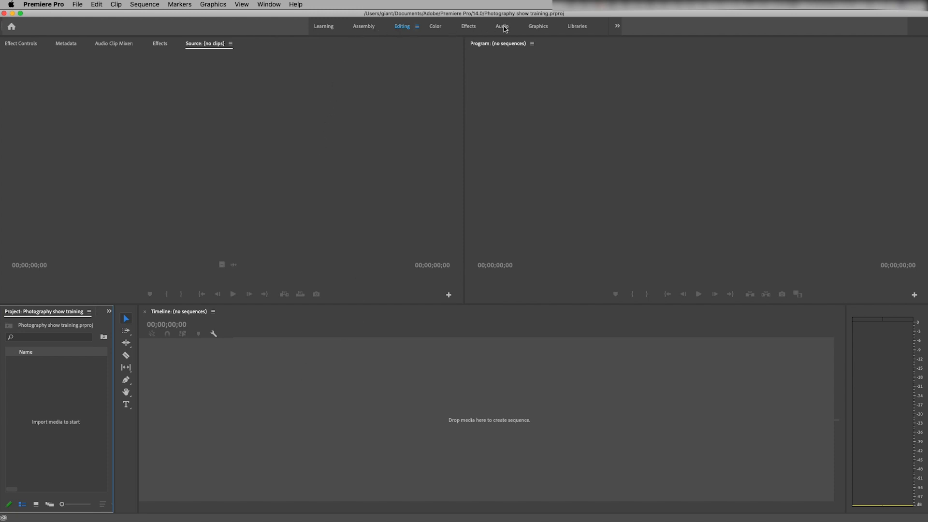
Show the Graphics workspace and look through the list of panels that can be displayed.
click(539, 27)
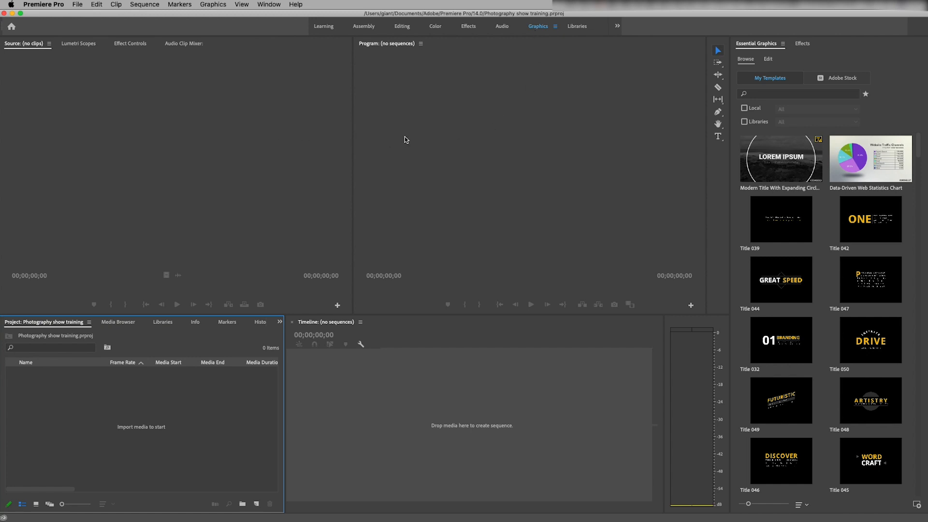
click(270, 5)
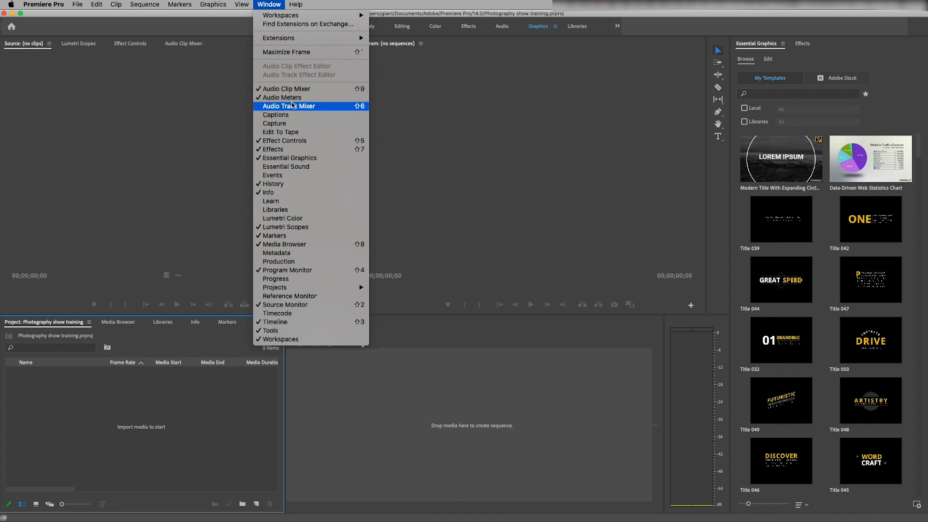
click(442, 112)
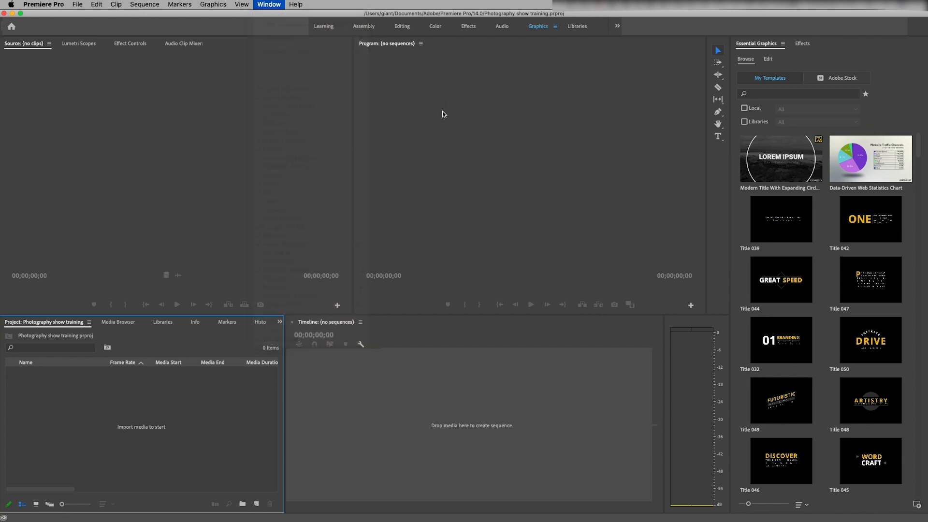
Compare the panel layouts of the Editing, Color, Effects, Audio and Graphics workspaces.
click(402, 26)
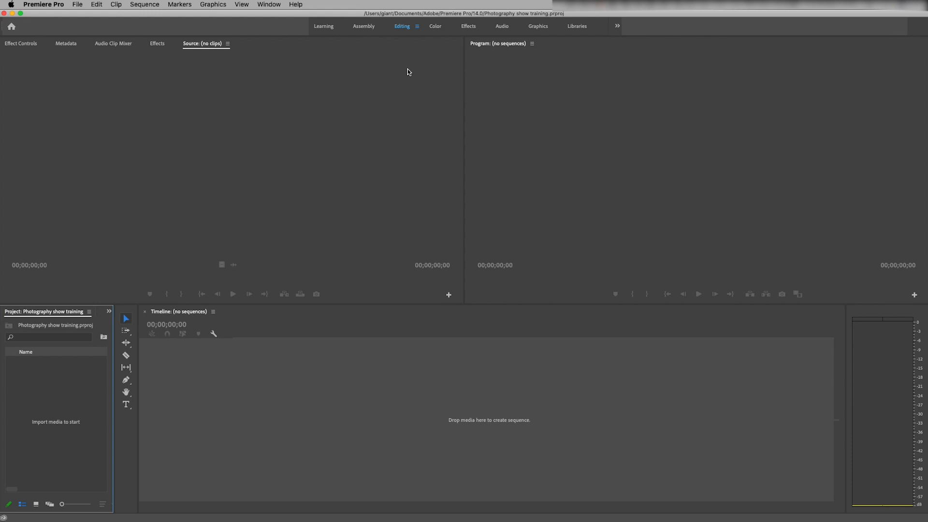
click(436, 27)
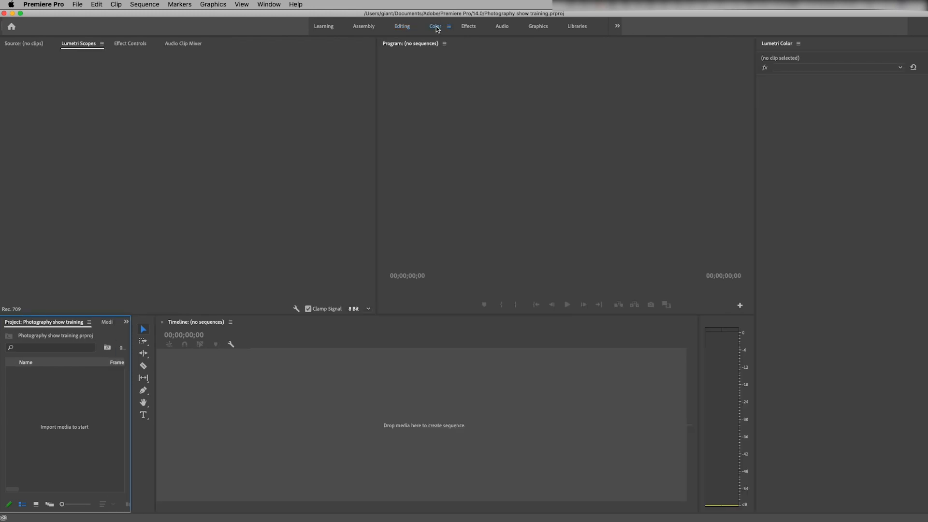
click(468, 27)
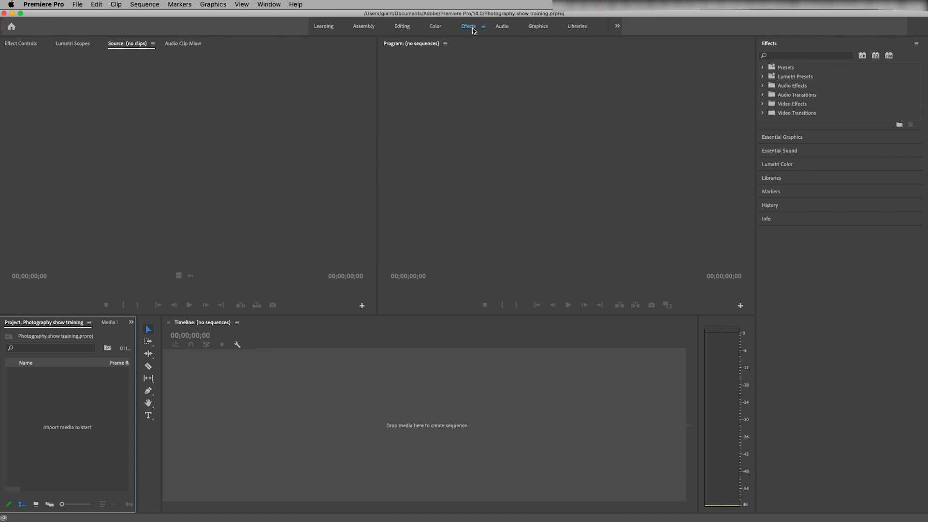
click(502, 28)
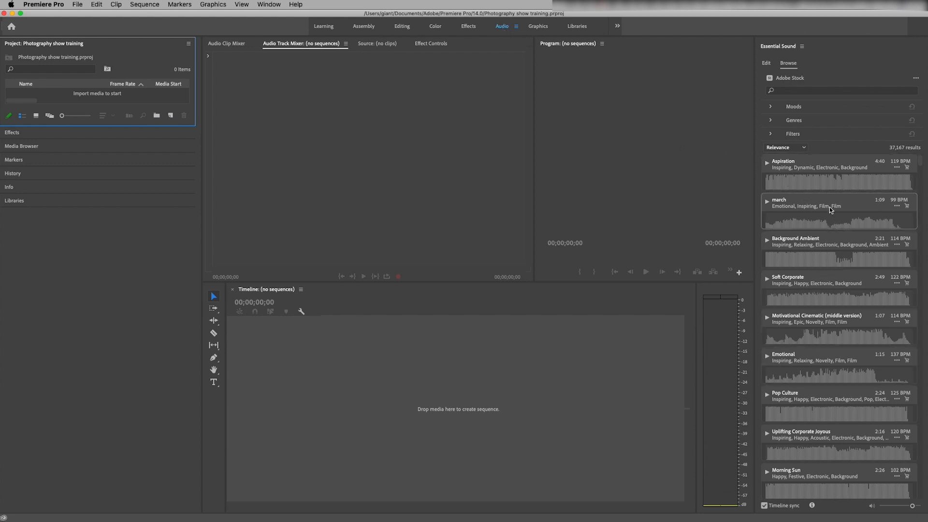
click(541, 26)
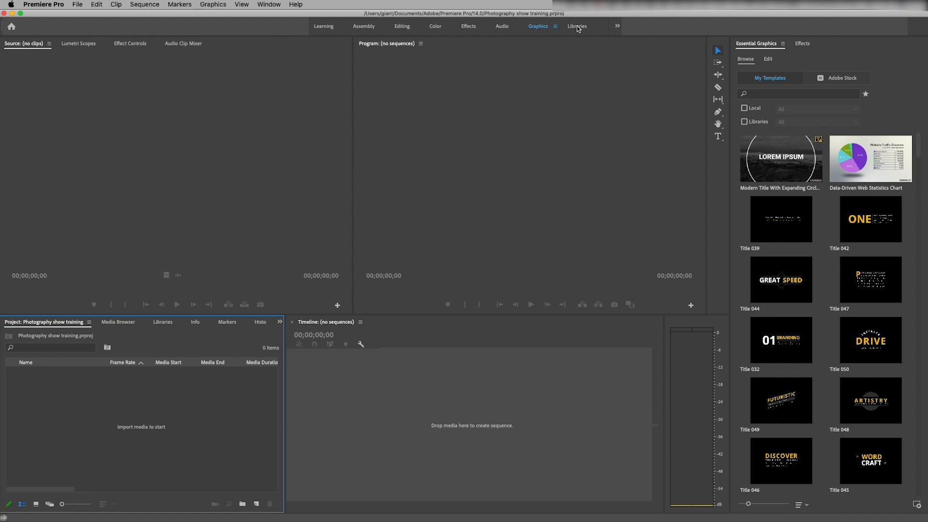
Show the Learning workspace and look over its built-in tutorials, from Premiere Pro Overview to Creative and Stylistic Edits.
click(325, 29)
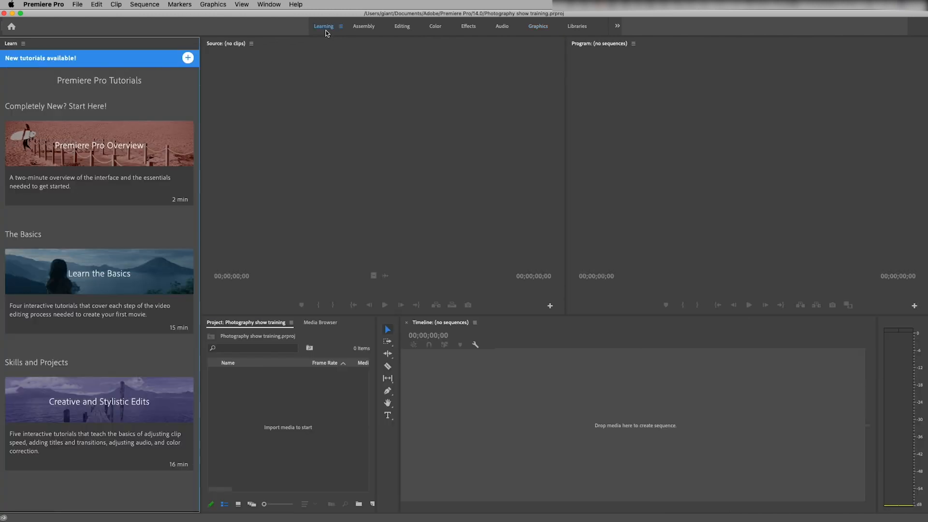
mouse_move(159, 201)
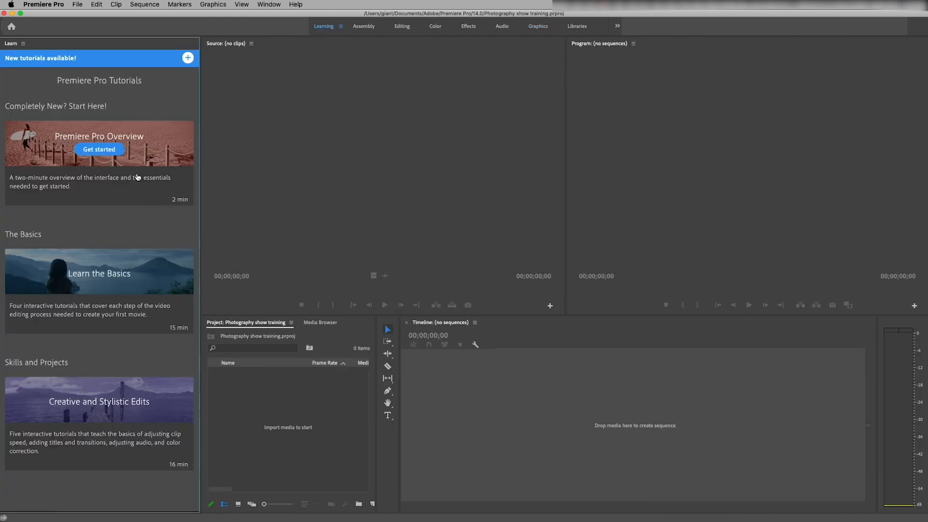
mouse_move(99, 404)
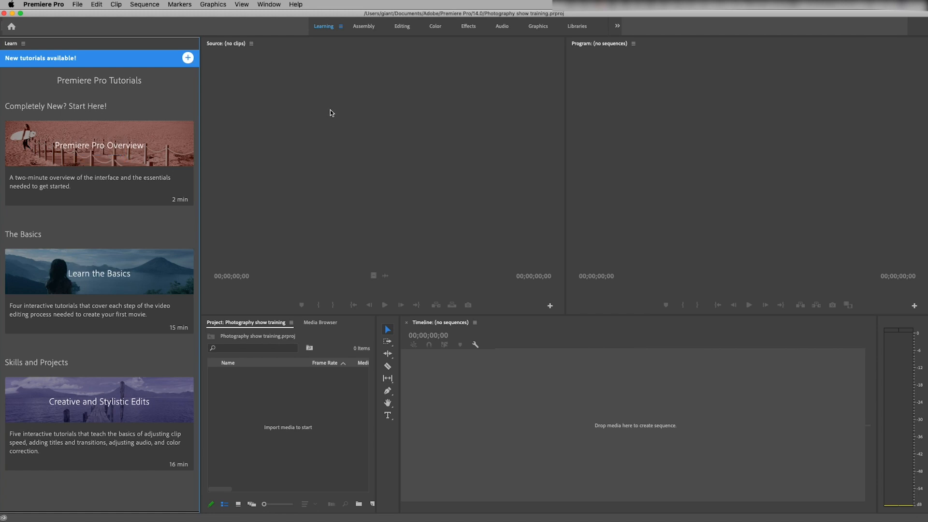
Return to the Editing workspace and make the Source monitor active.
click(408, 28)
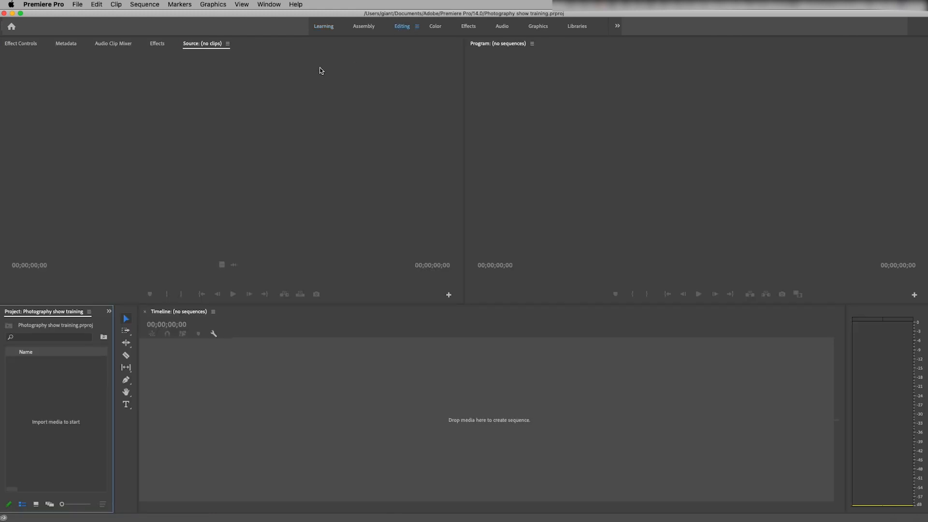
click(184, 170)
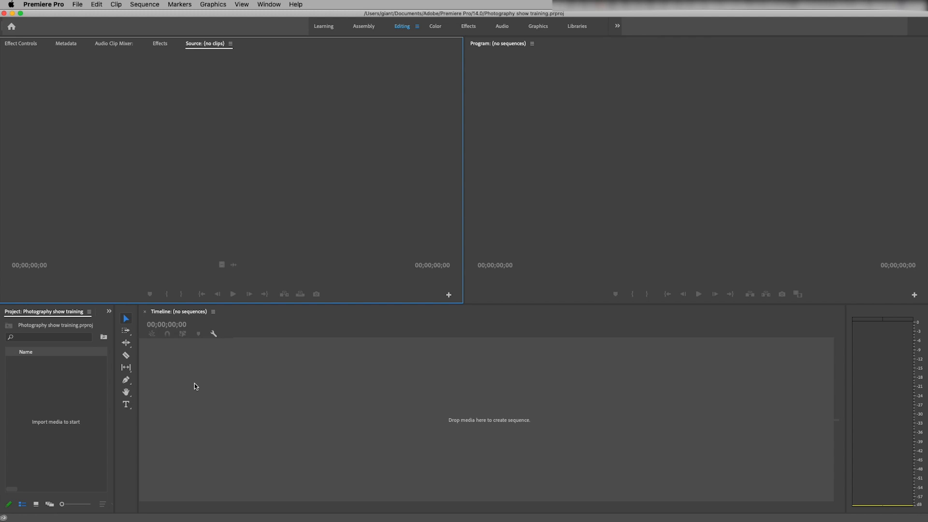
Widen the Project panel to expose its grouped panels, and narrow the tools area back to a single column.
click(110, 313)
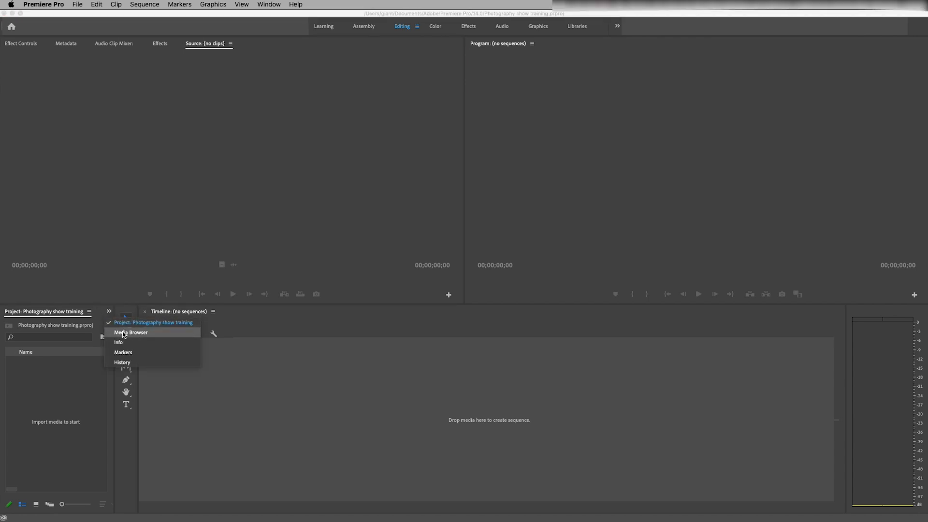
click(52, 391)
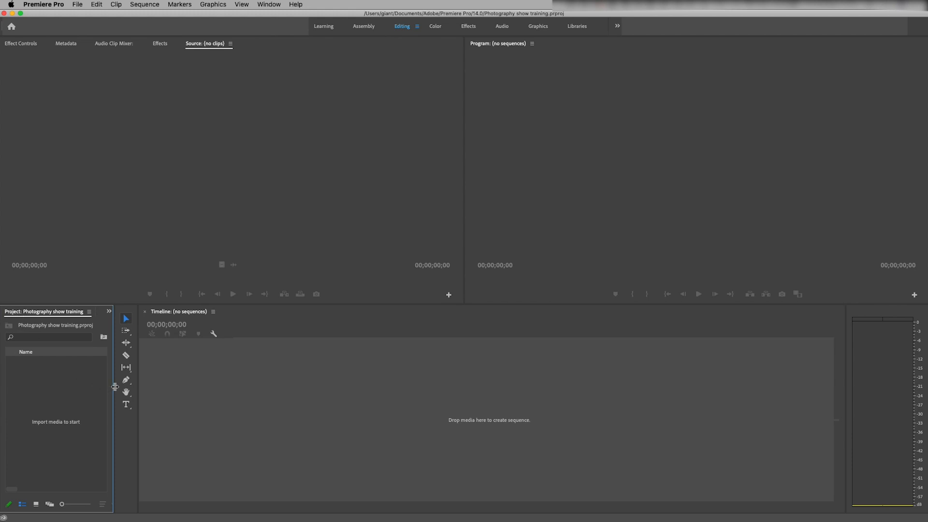
drag(114, 387, 216, 387)
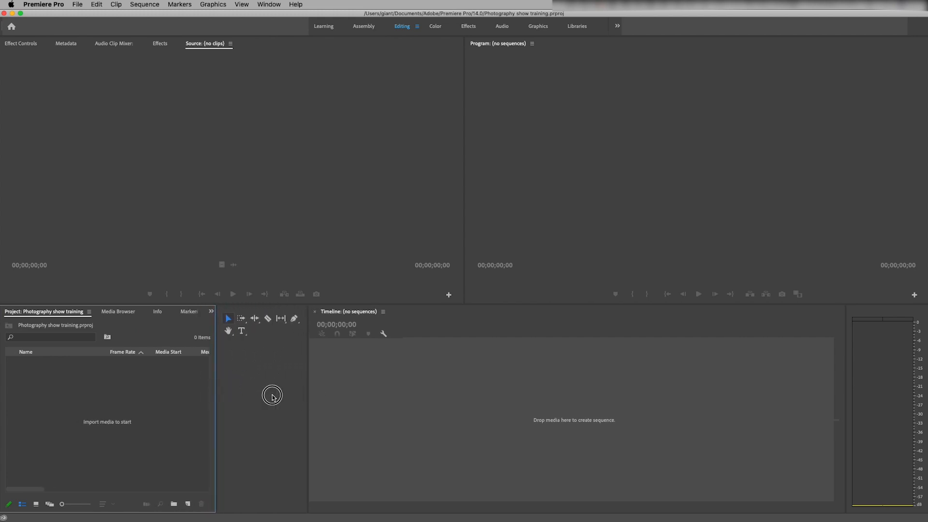
drag(306, 398, 238, 395)
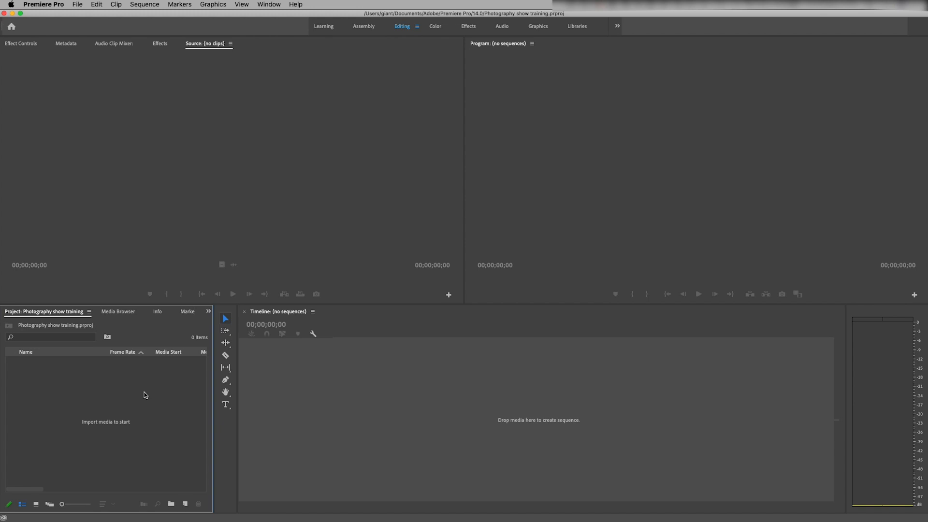
double_click(108, 409)
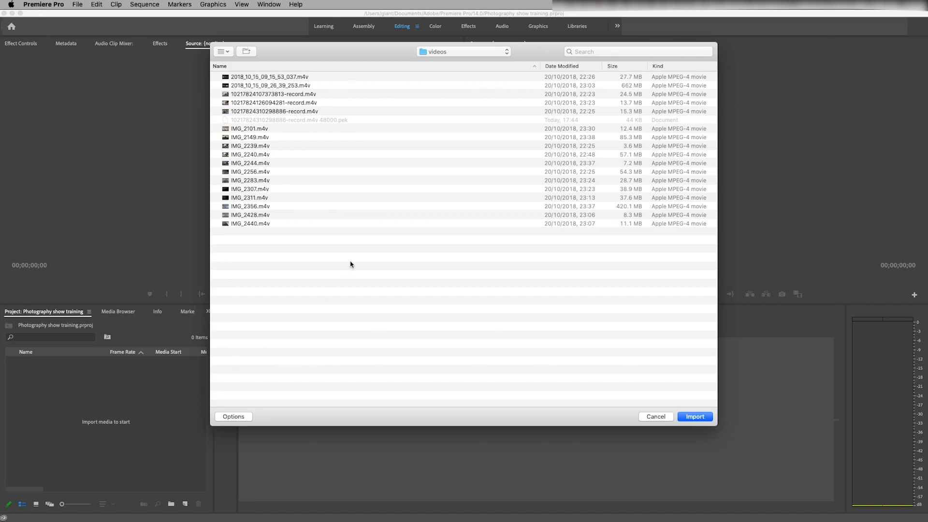
click(260, 78)
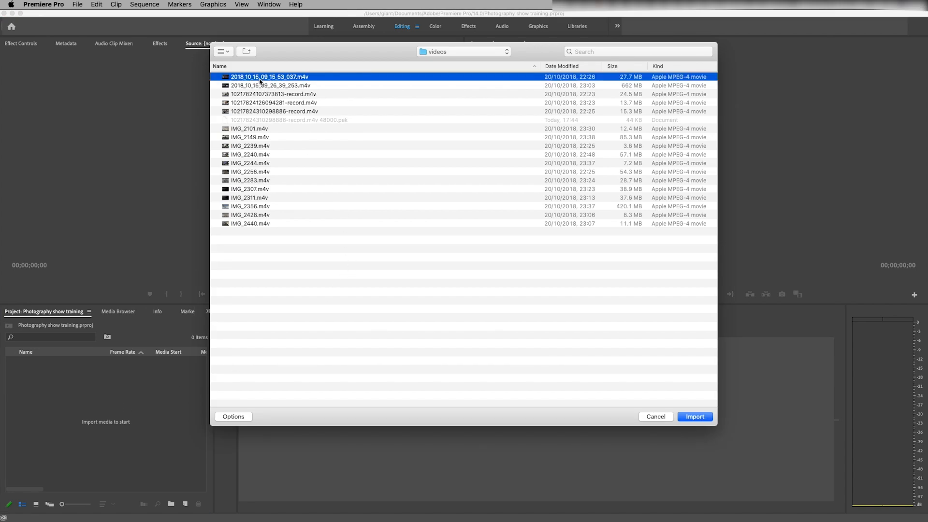
shift+click(260, 112)
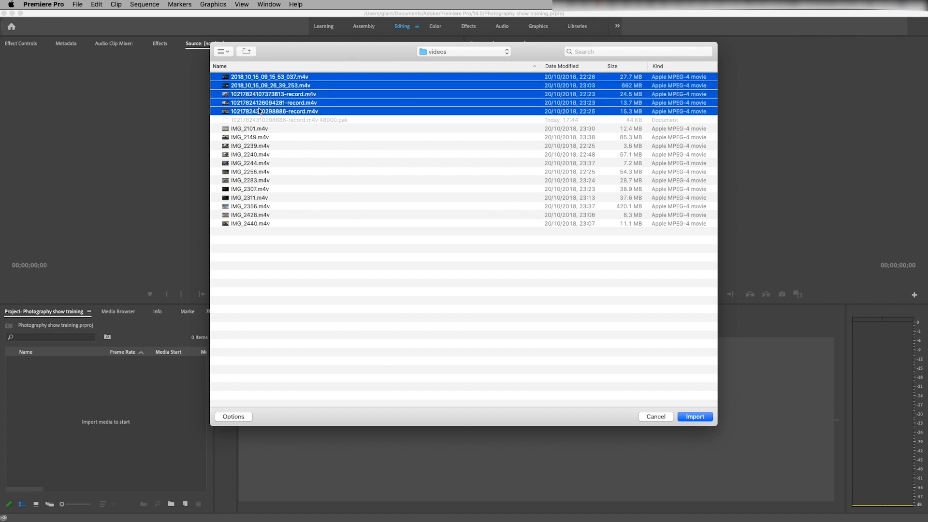
click(701, 417)
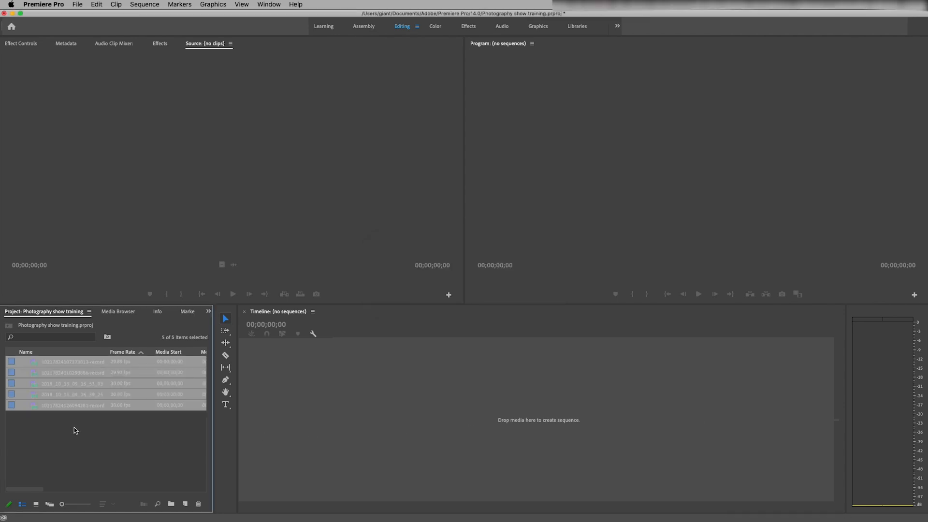
Browse the clips of the desktop's video/videos folder in the Media Browser and return to the project's clips.
click(118, 312)
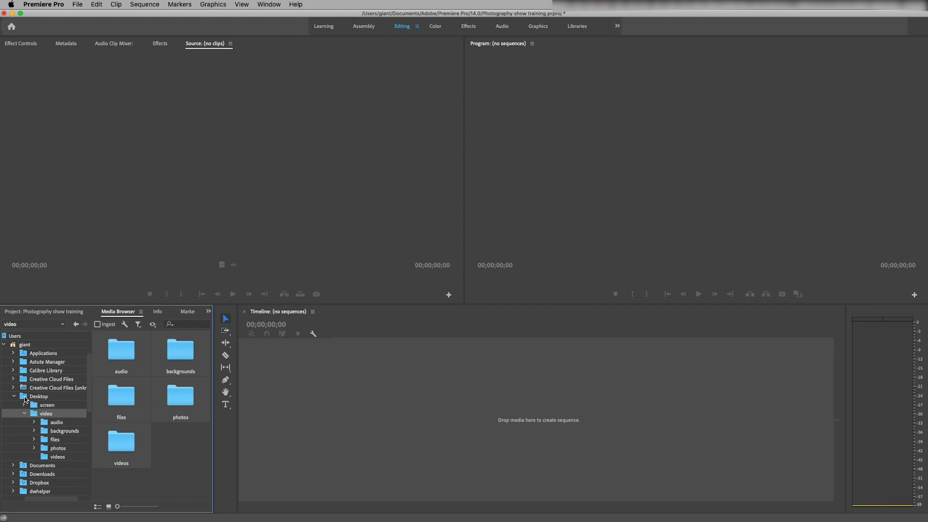
click(48, 456)
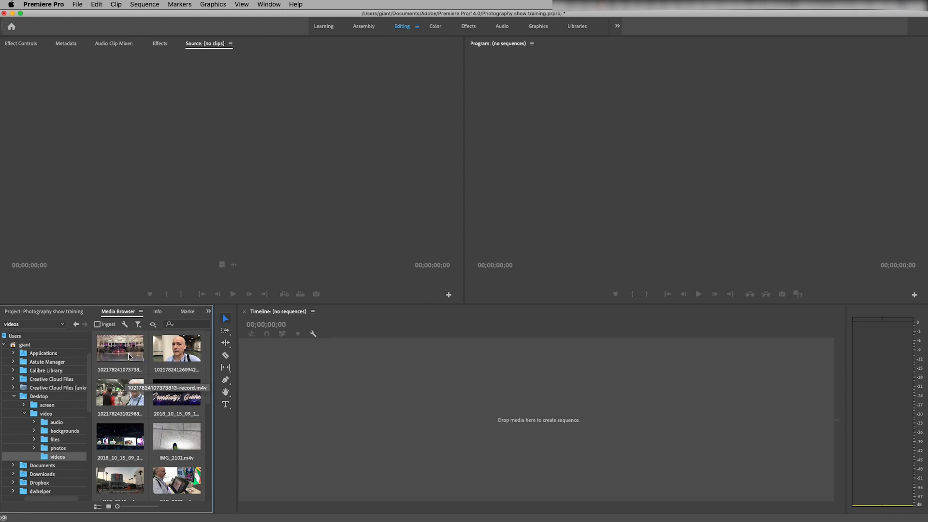
drag(130, 356, 59, 313)
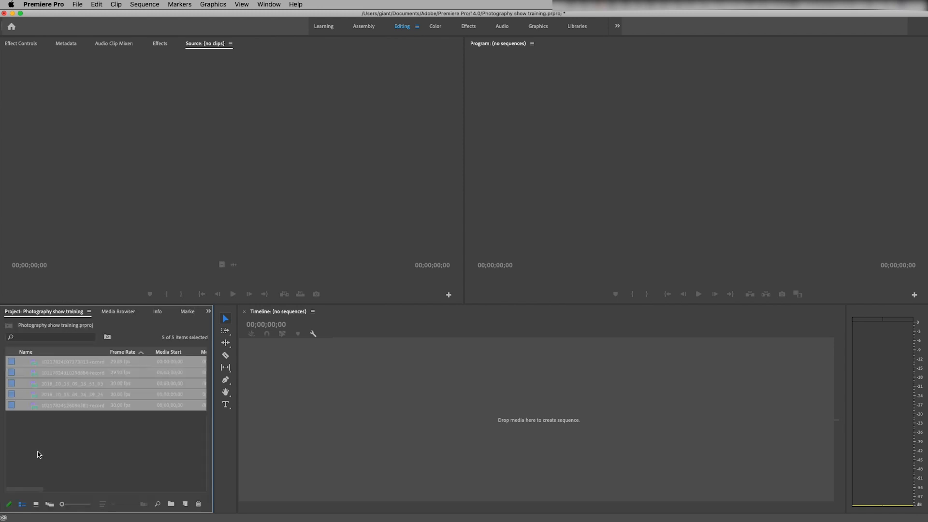
Deselect the imported clips and display them as thumbnail icons, and finally in the freeform view.
click(67, 443)
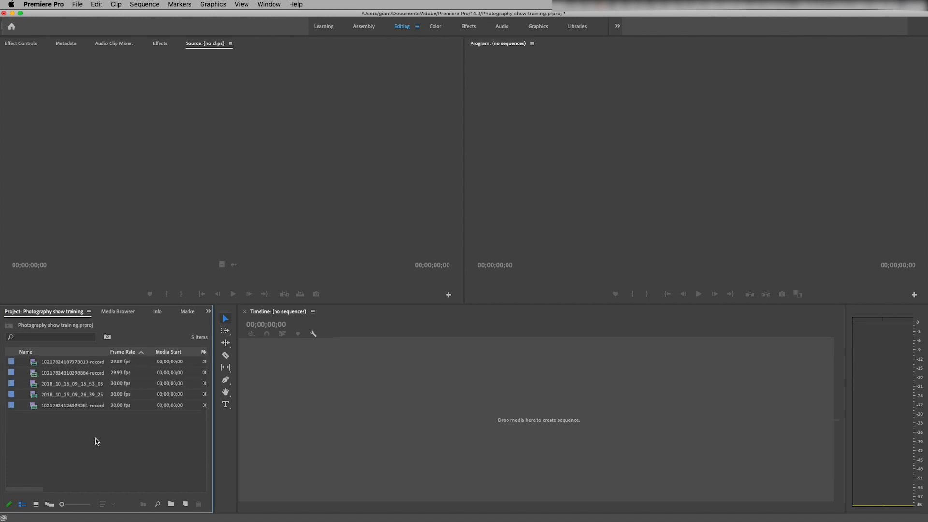
click(36, 505)
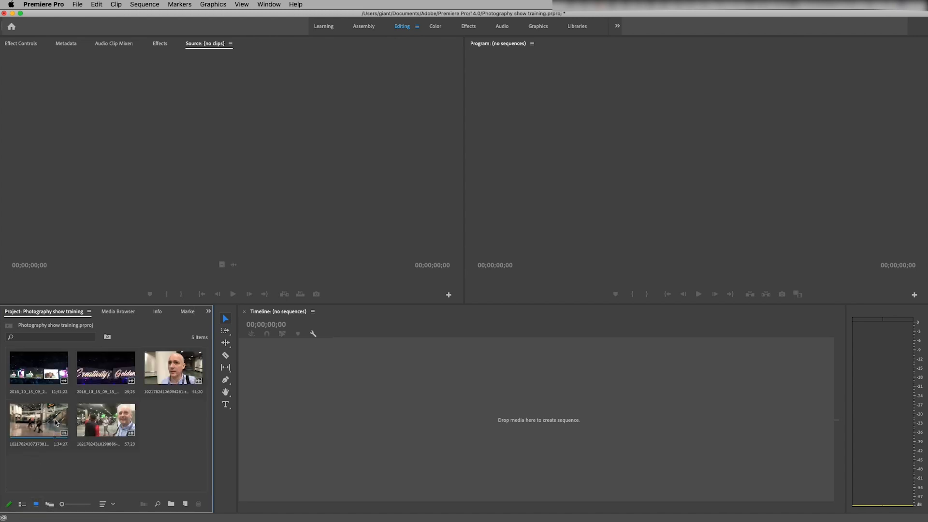
click(49, 505)
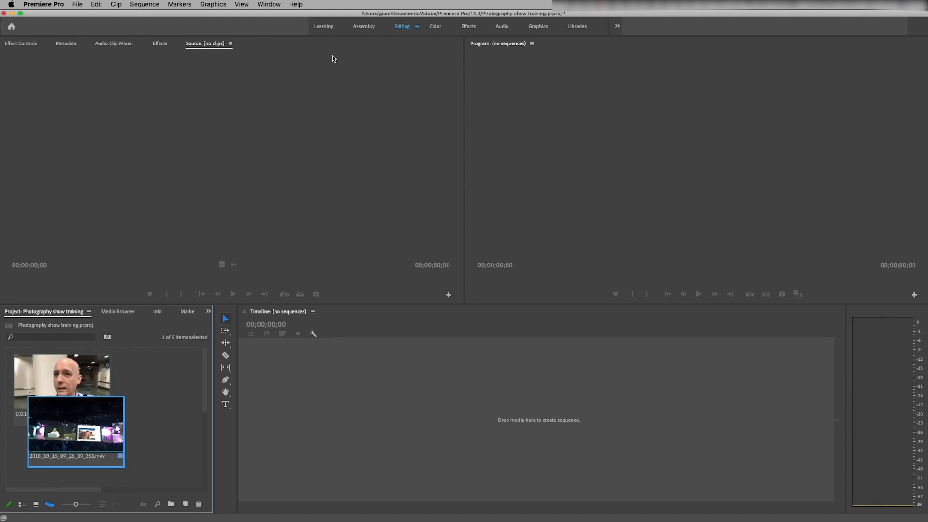
In the Assembly workspace, place 2018_10_15_09_26_39_253.m4v beside the first clip and 2018_10_15_09_15_53_037.m4v below it.
click(364, 27)
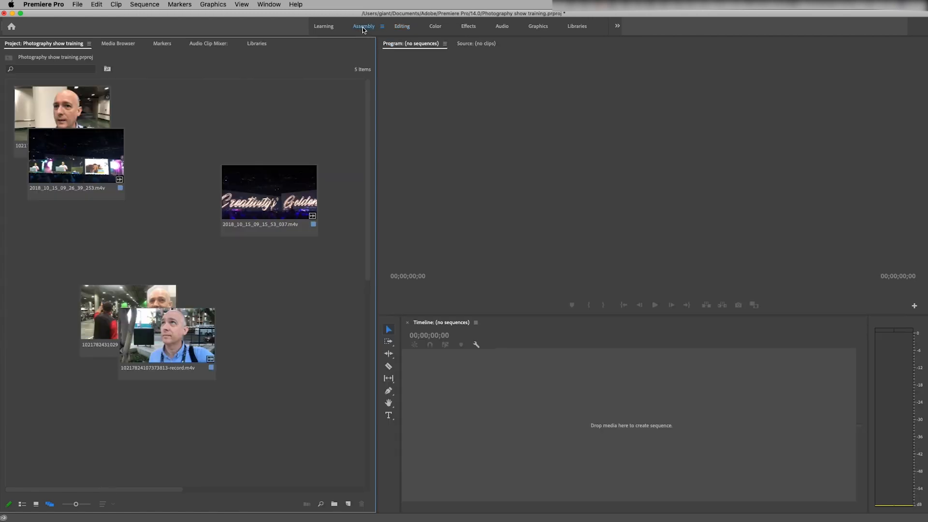
drag(60, 153, 192, 113)
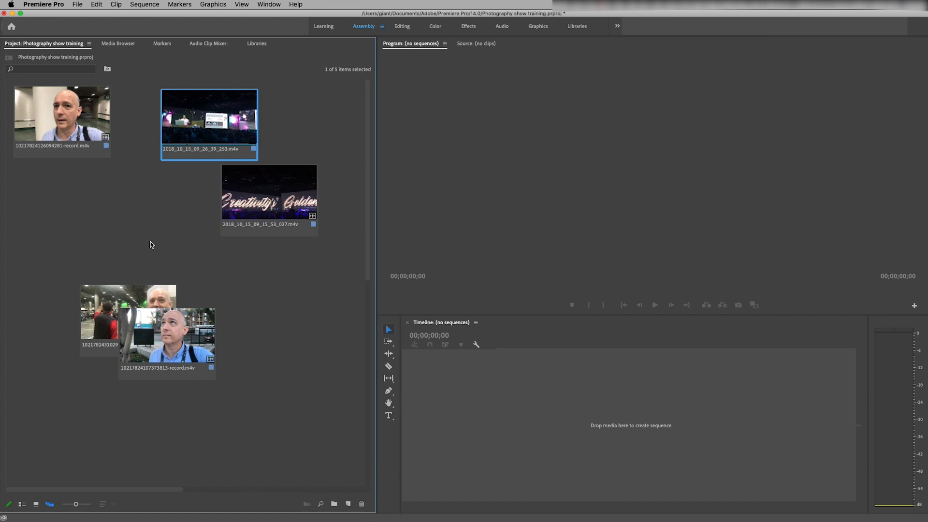
drag(232, 208, 151, 229)
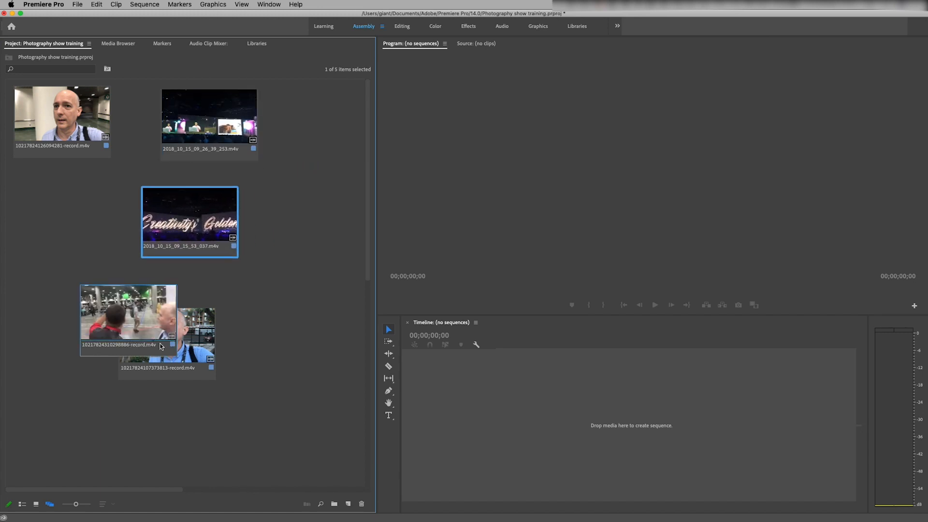
Arrange the other two record clips and 2018_10_15_09_15_53_037.m4v in an overlapping diagonal stack, and move the three together below the first clip.
drag(143, 338, 235, 338)
drag(145, 309, 118, 395)
drag(225, 363, 131, 337)
drag(98, 410, 205, 349)
drag(166, 213, 232, 358)
drag(141, 254, 145, 275)
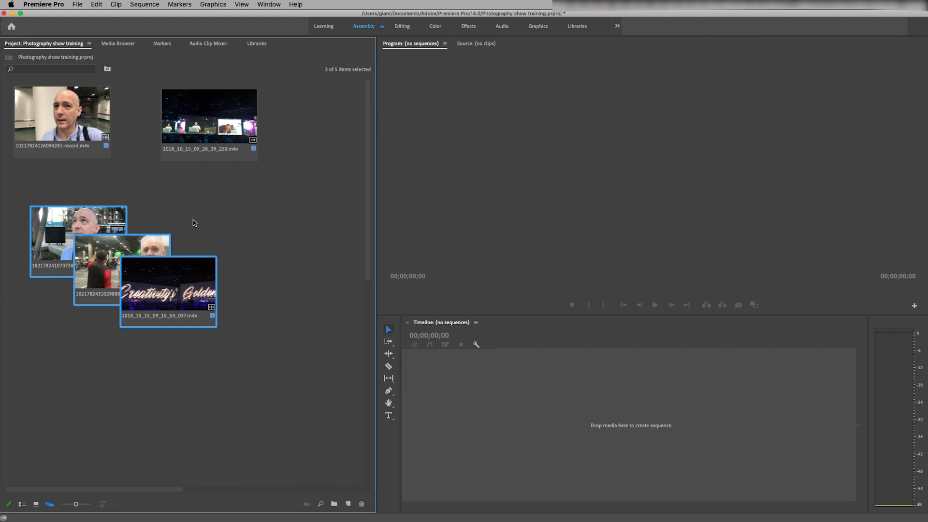
Show the clips as a list and import IMG_2149, IMG_2240, IMG_2244, IMG_2307, IMG_2311, IMG_2356 and IMG_2428.m4v from the videos folder.
click(22, 506)
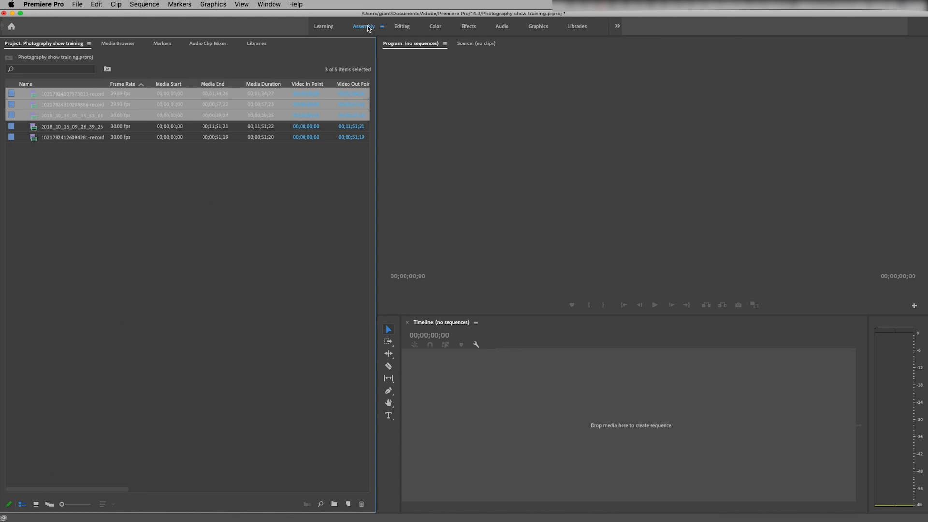
click(132, 212)
double_click(132, 208)
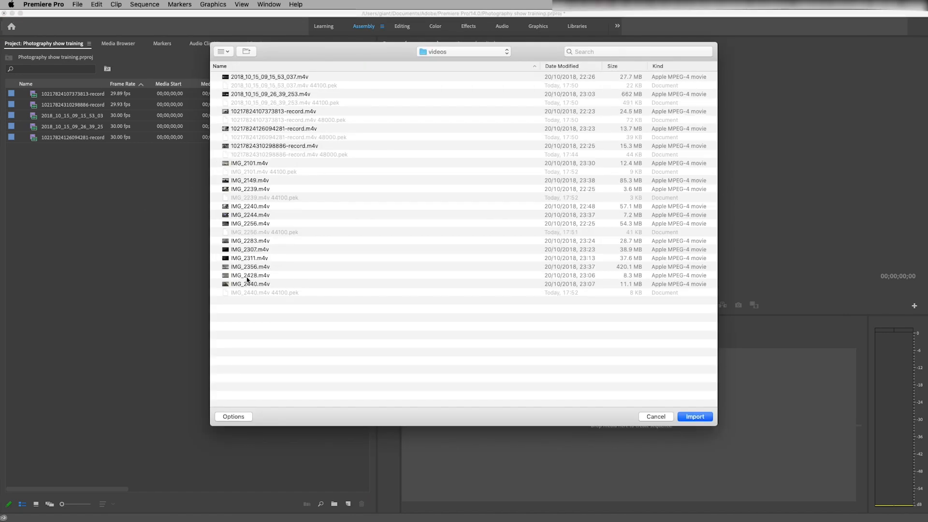
key(Return)
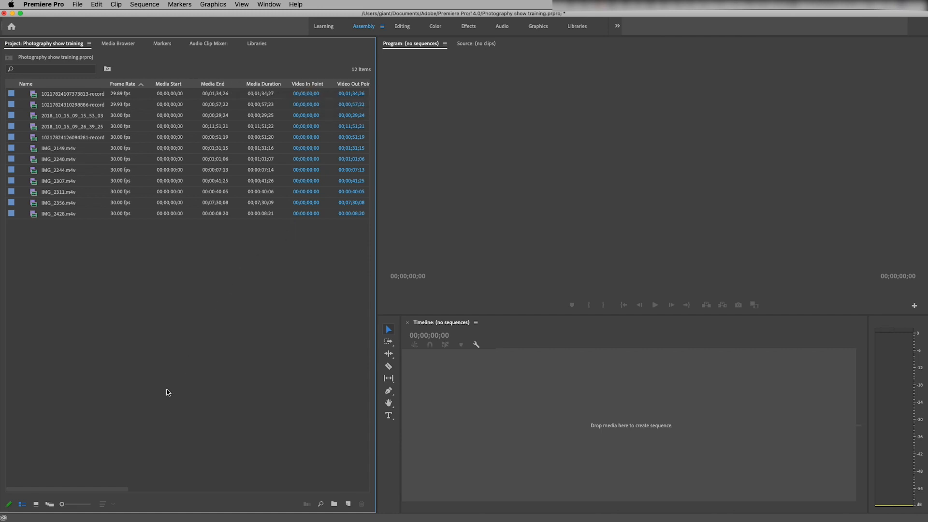
drag(114, 493, 100, 468)
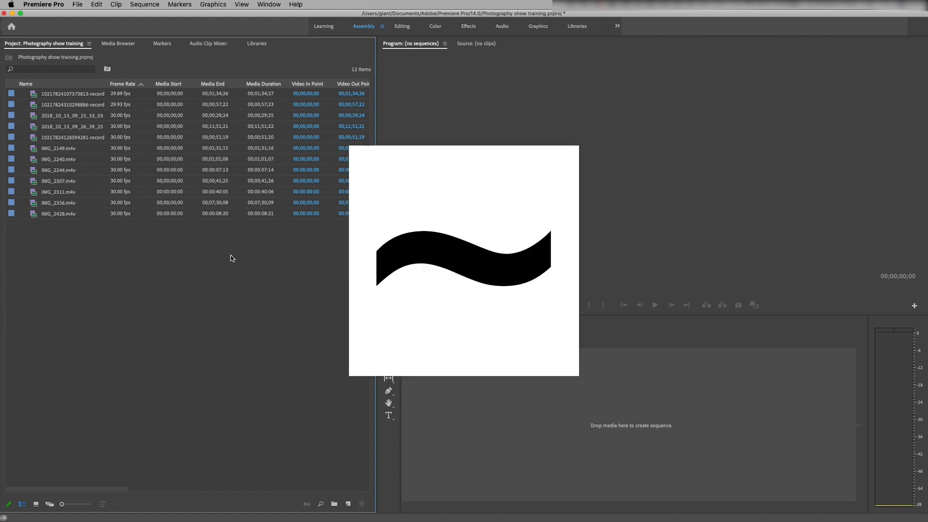
Maximise and restore the Project panel, and in the Editing workspace do the same with the Source, Program and Timeline panels.
key(grave)
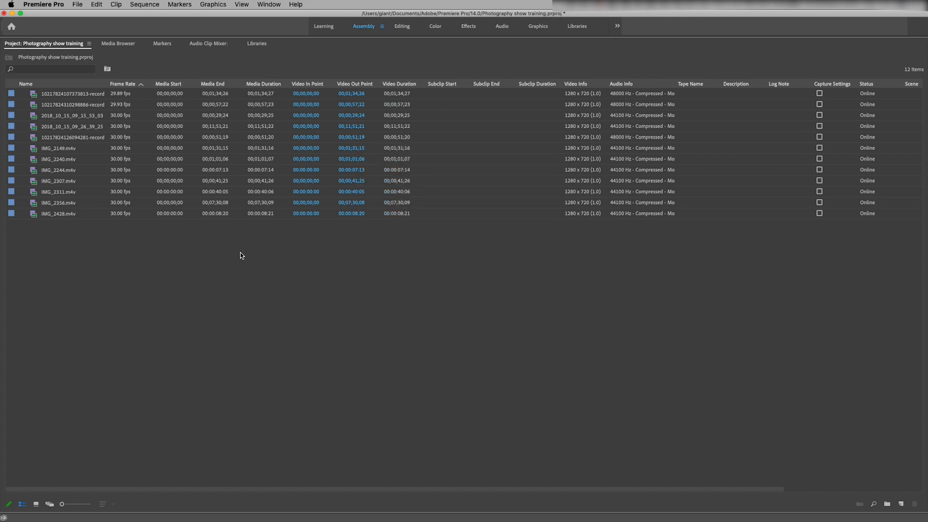
key(grave)
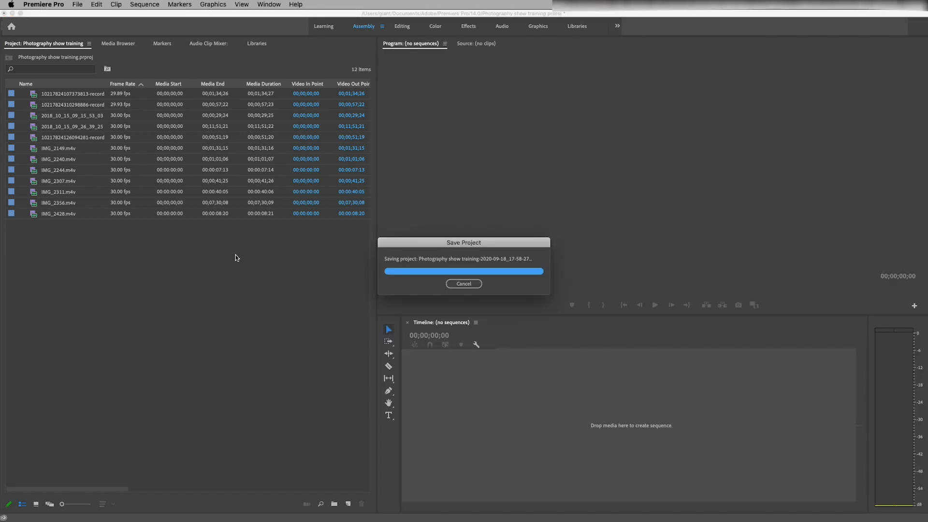
click(403, 28)
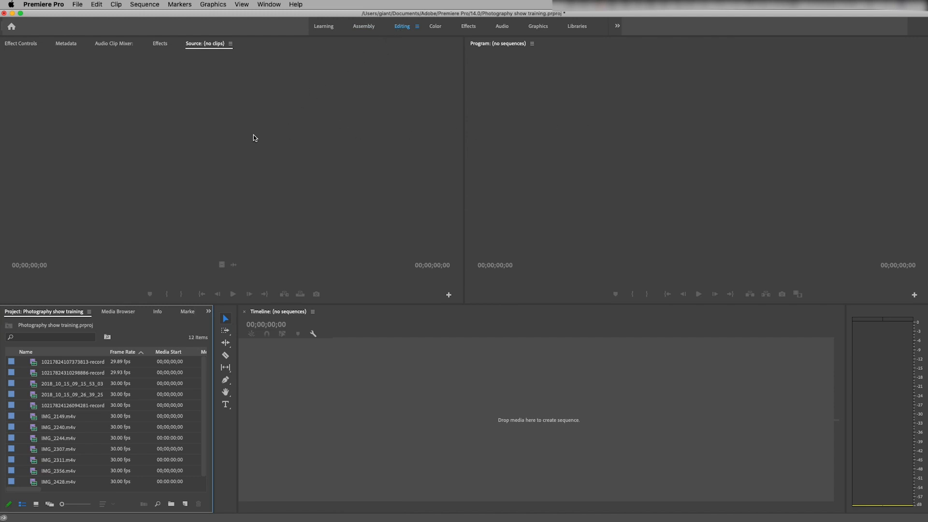
key(grave)
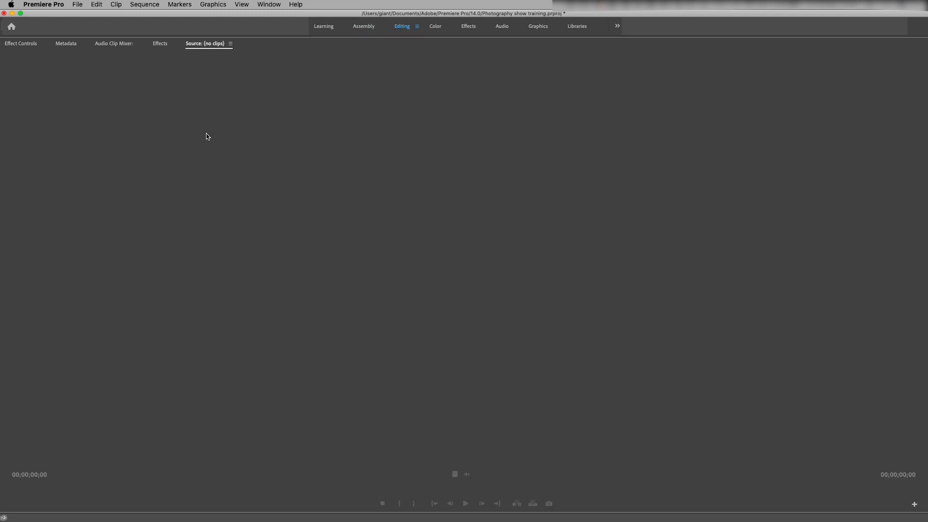
key(grave)
key(grave)
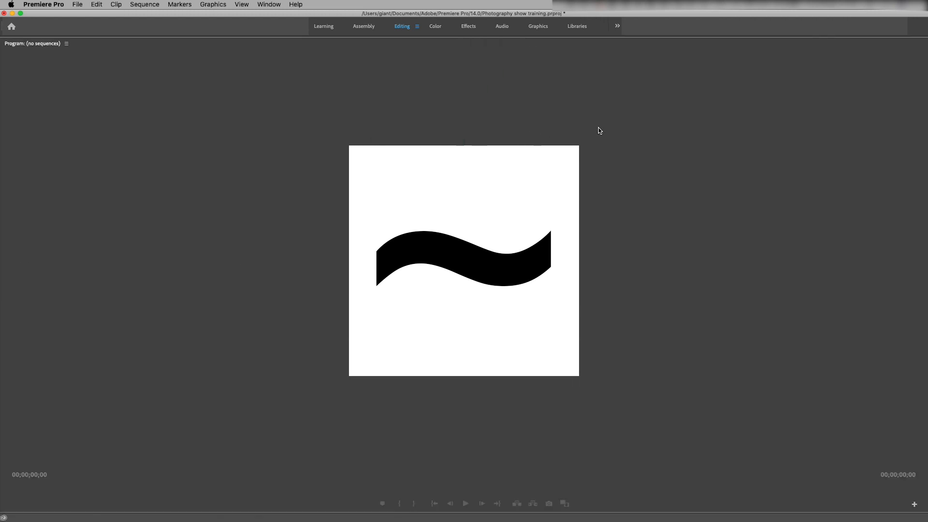
key(grave)
key(grave)
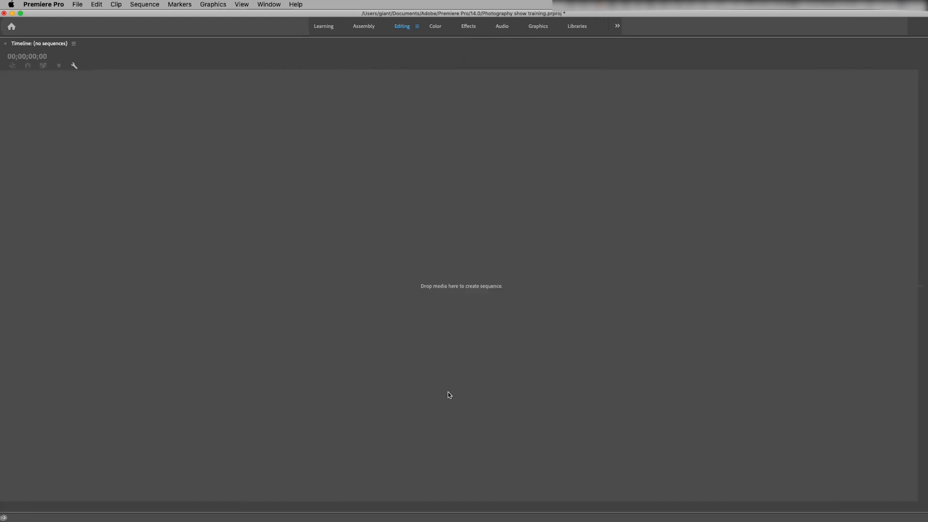
key(grave)
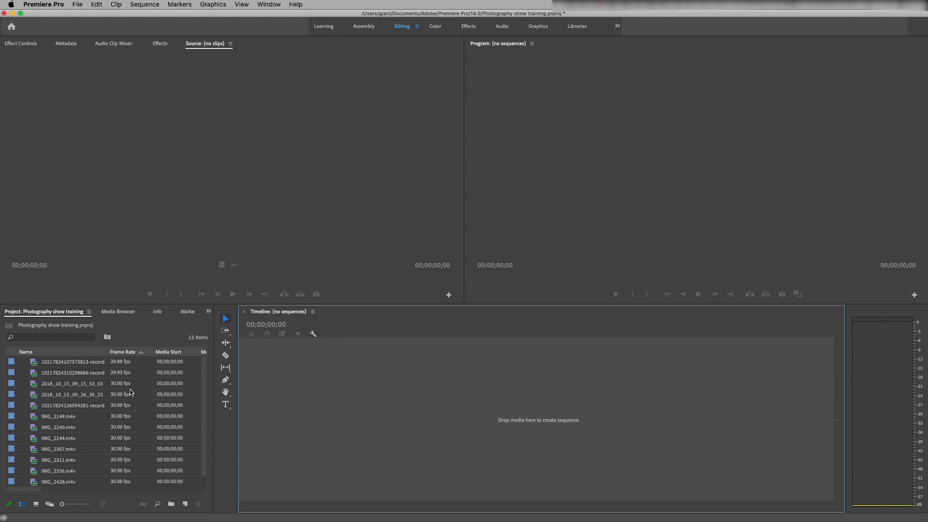
Enlarge the Project panel to full window to examine the clips' metadata columns, toggle the Timeline too, and return to the Editing layout.
key(grave)
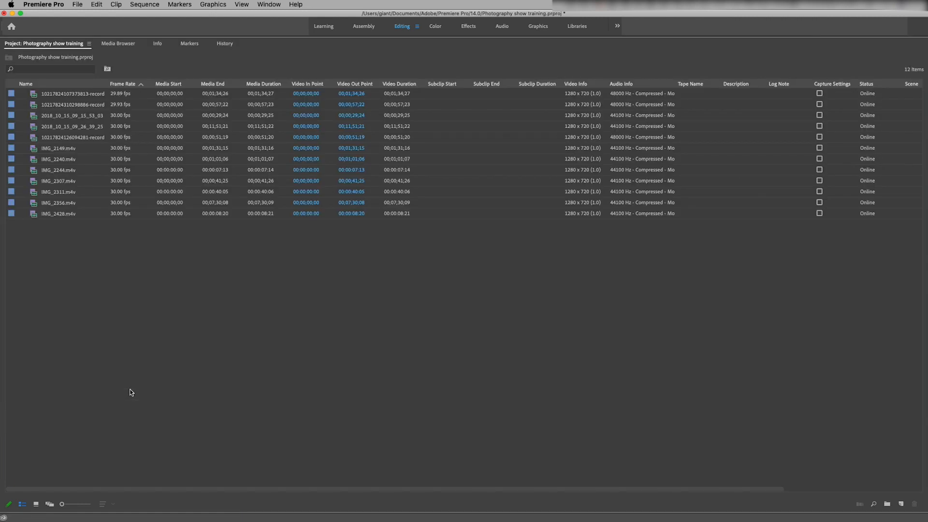
key(grave)
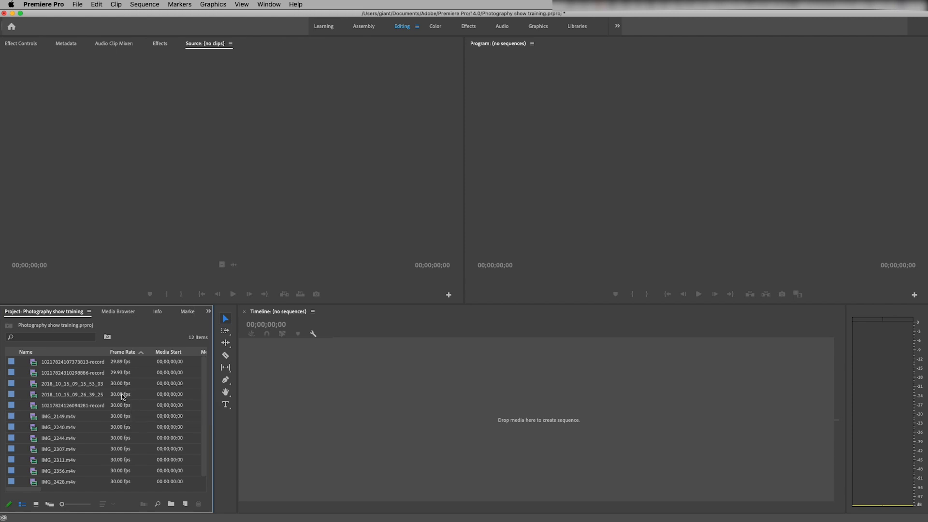
key(grave)
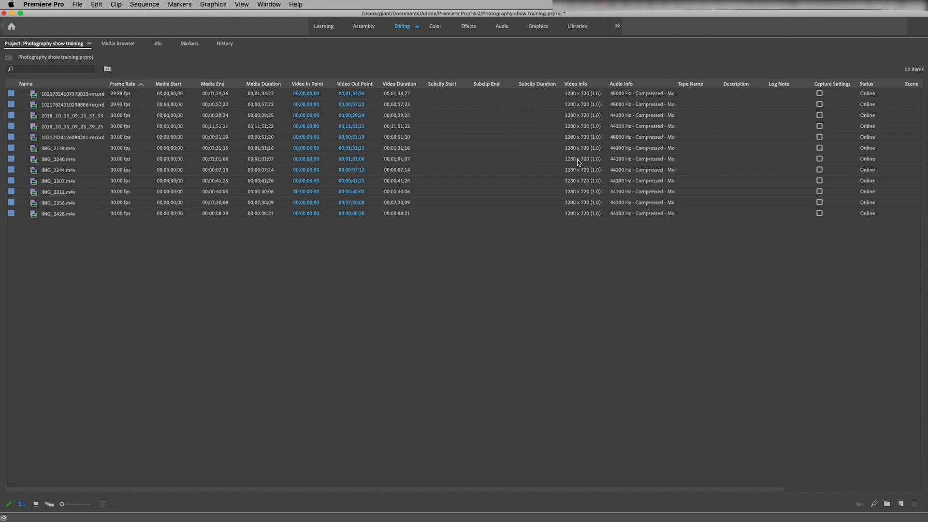
key(grave)
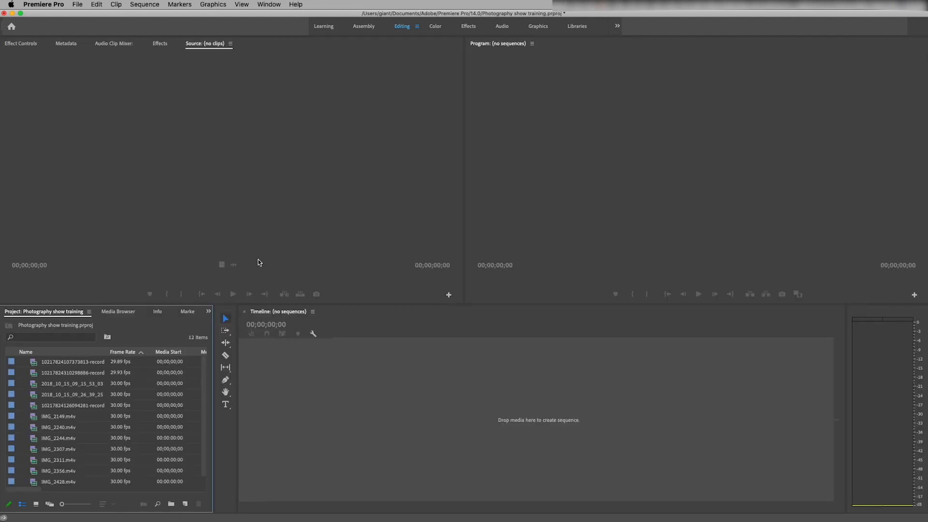
key(grave)
key(grave)
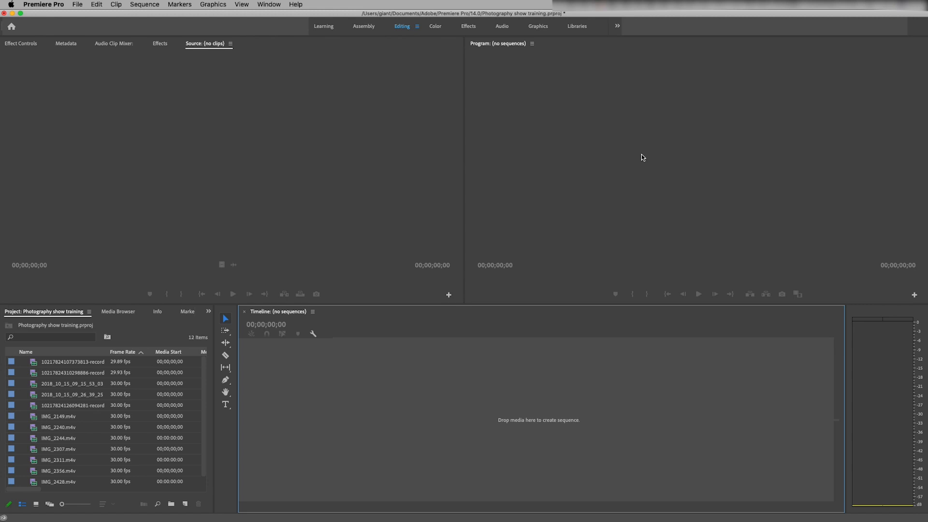
click(130, 330)
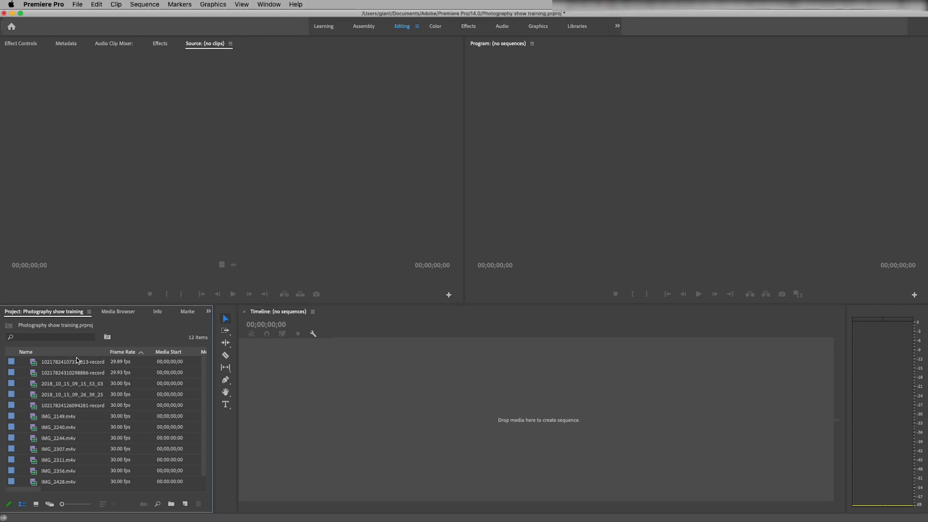
key(grave)
key(grave)
Display the project's clips as thumbnail icons and create a new bin named Video clips.
scroll(52, 373, down, 1)
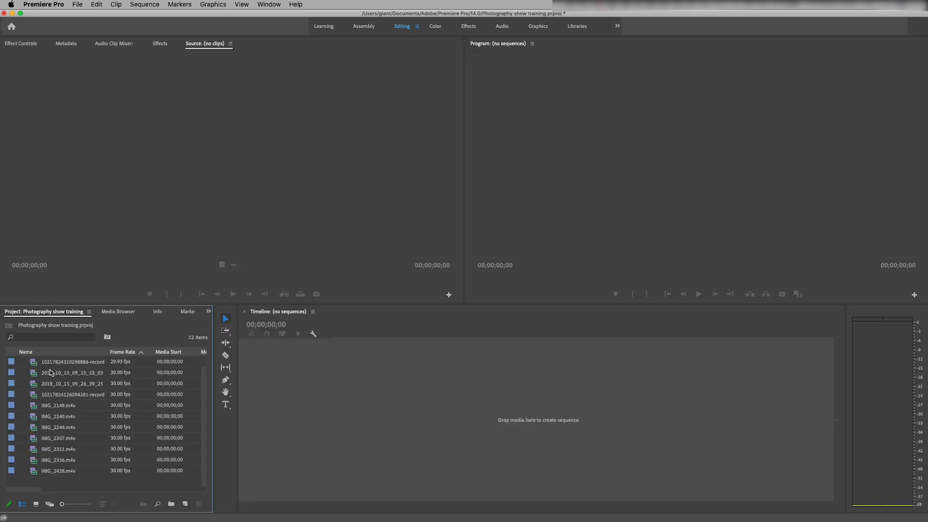
click(35, 505)
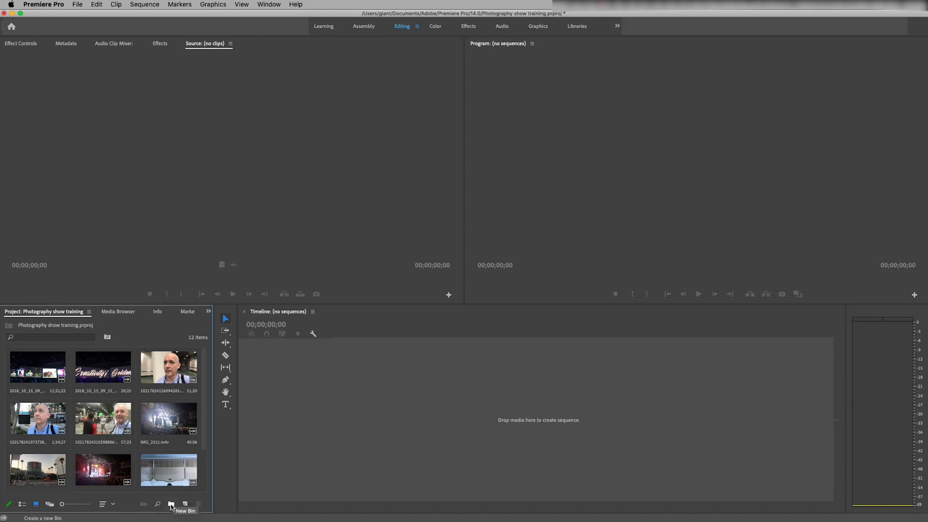
click(171, 504)
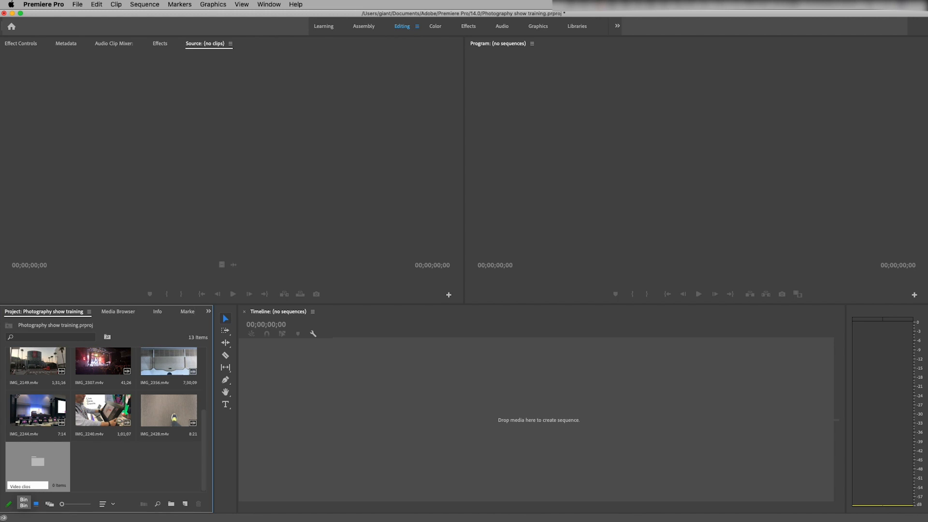
key(Return)
Move IMG_2307, IMG_2356, IMG_2240 and IMG_2428 into the Video clips bin, and add all remaining clips with the Project panel maximised.
drag(170, 449, 96, 374)
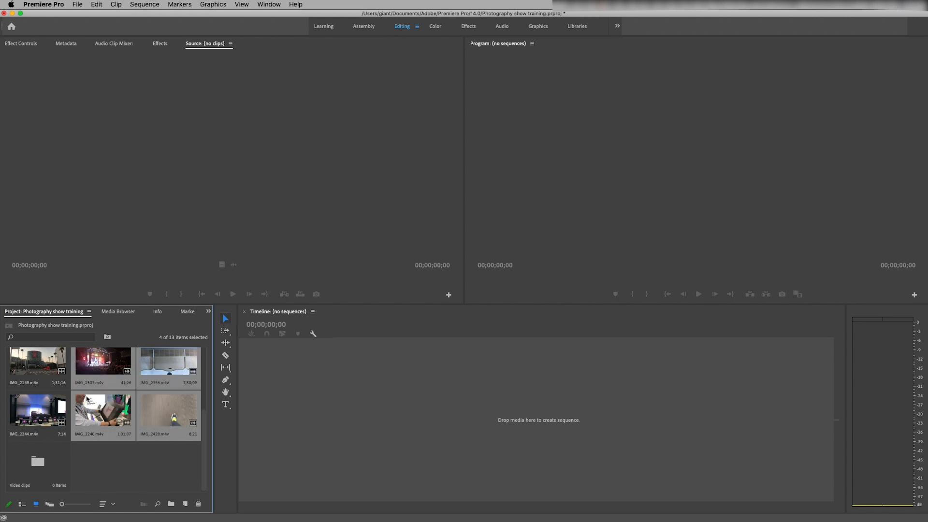
drag(65, 447, 37, 464)
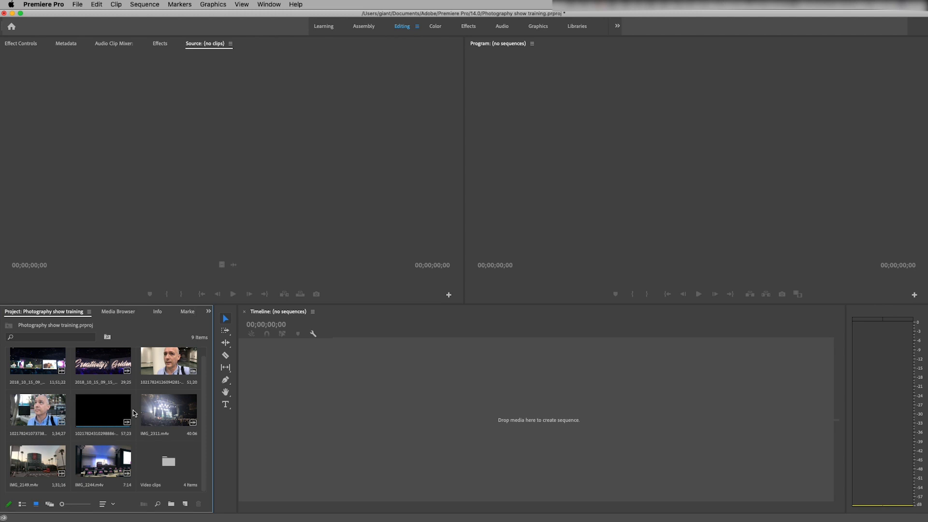
key(grave)
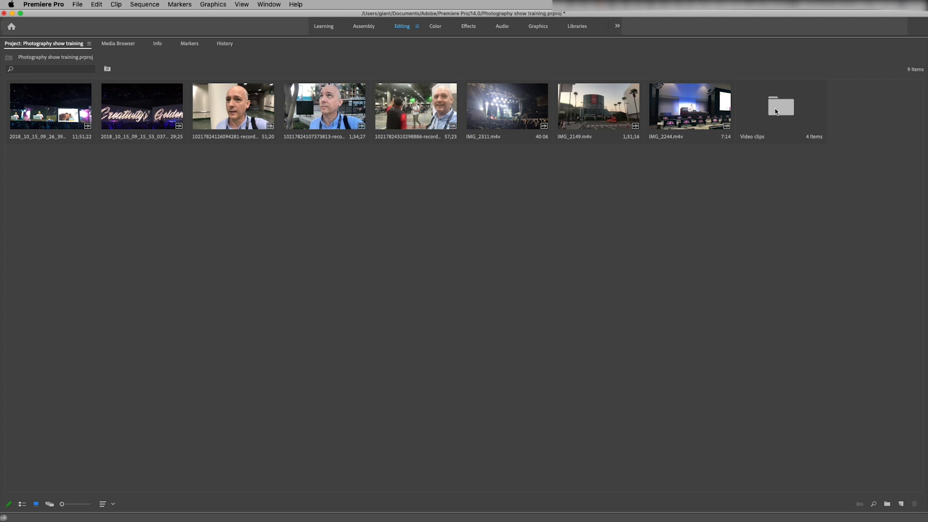
drag(679, 165, 62, 104)
drag(691, 98, 781, 103)
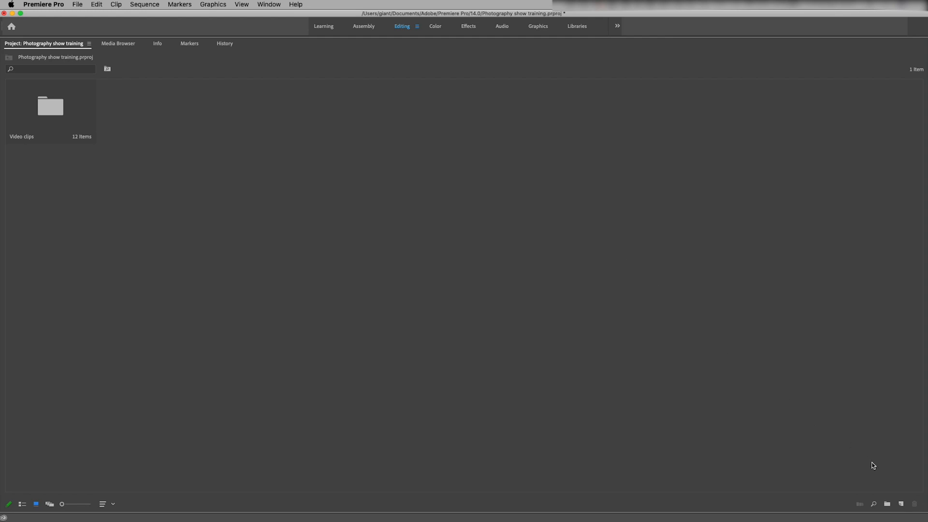
Create a second bin named photos beside the Video clips bin.
click(887, 504)
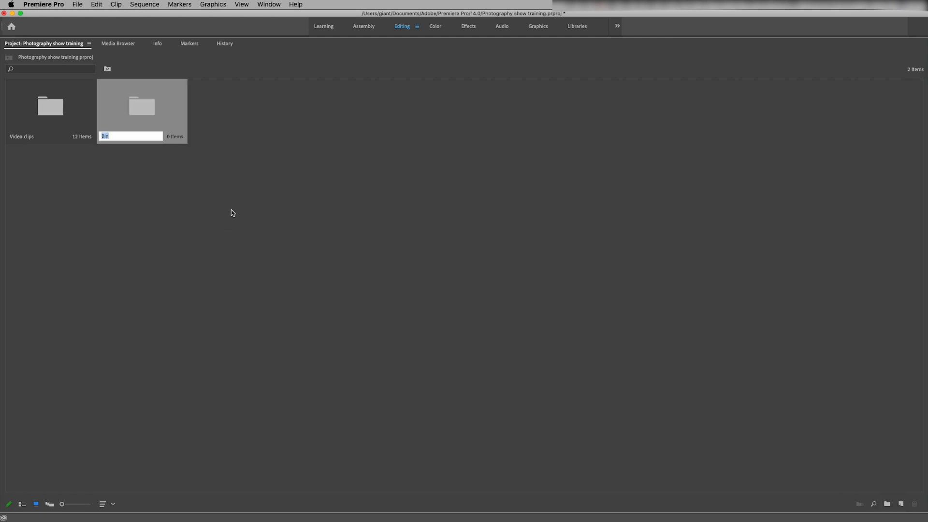
text(photos)
key(Return)
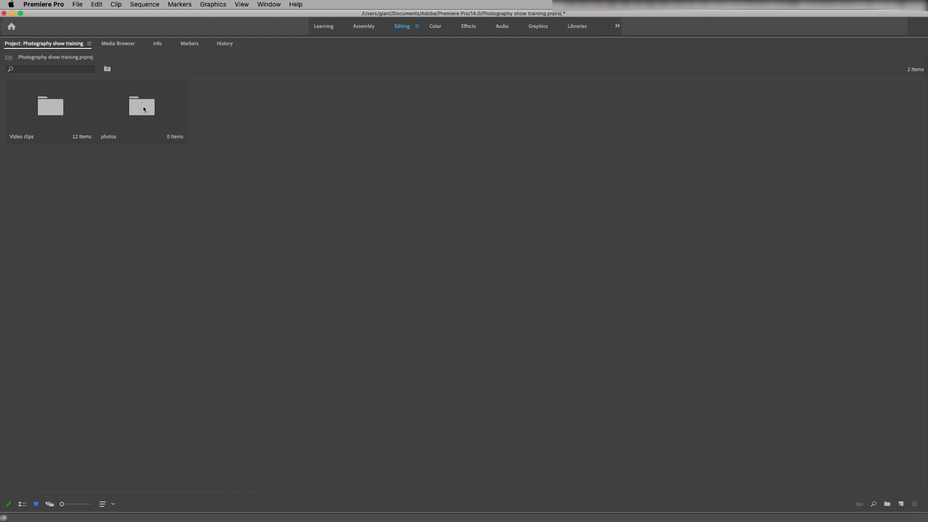
Import all the JPEG images of the video/photos folder into the photos bin.
double_click(140, 107)
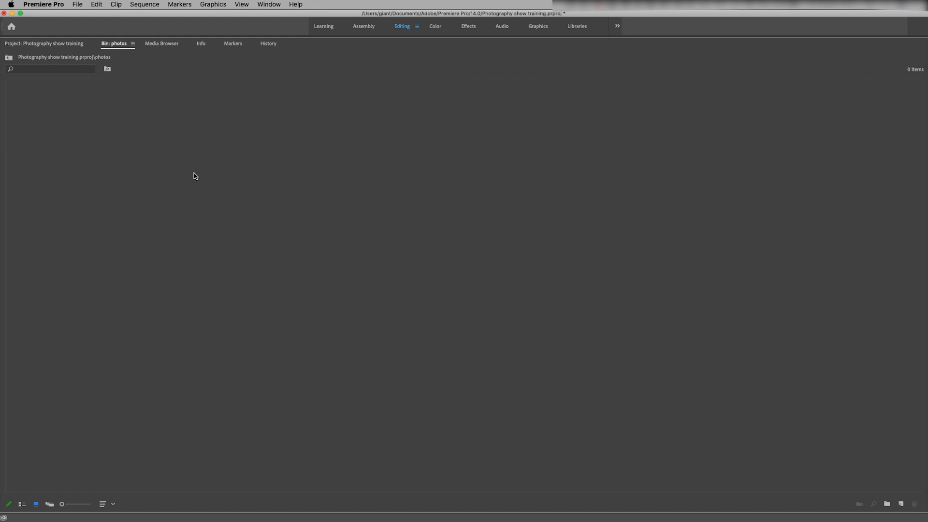
double_click(328, 186)
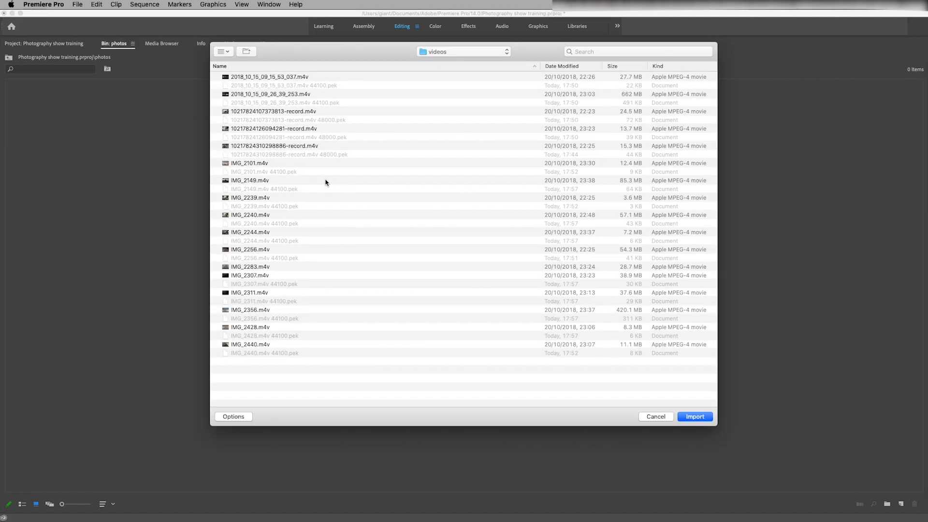
key(super+Up)
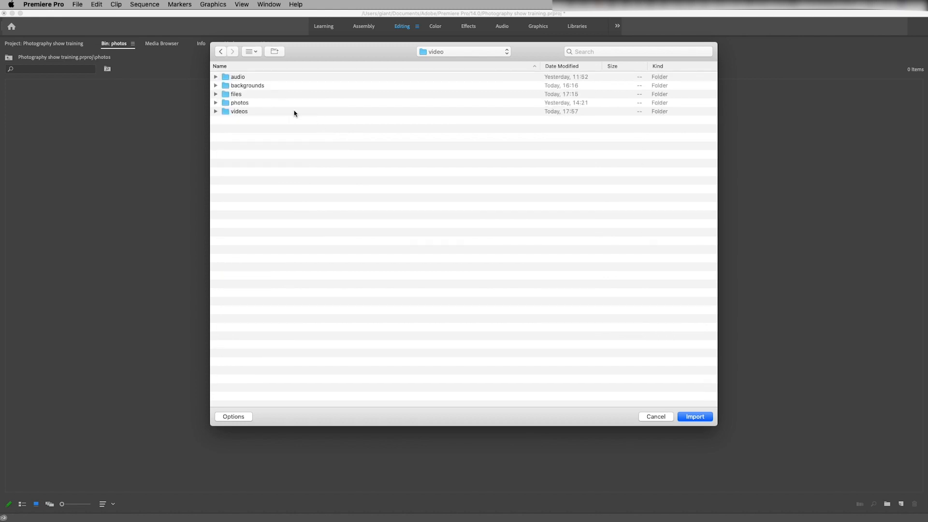
click(240, 103)
double_click(240, 103)
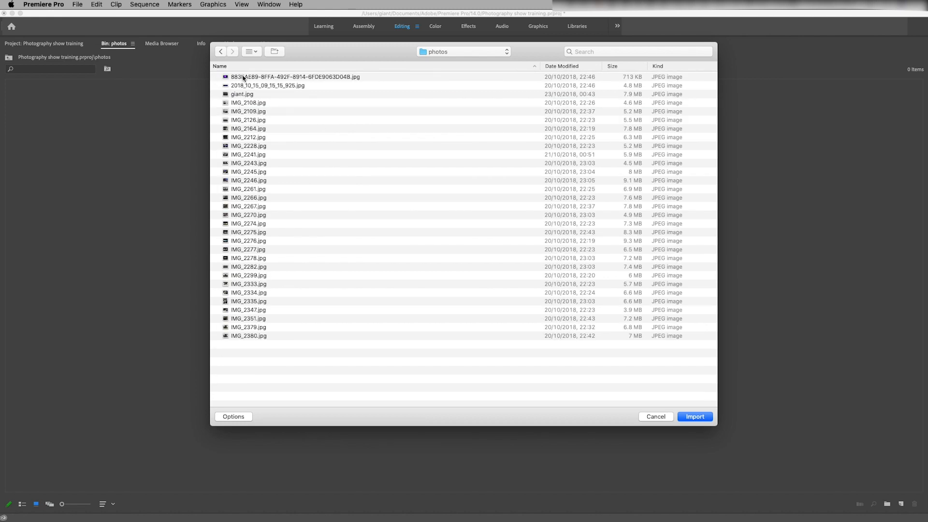
click(244, 77)
shift+click(250, 336)
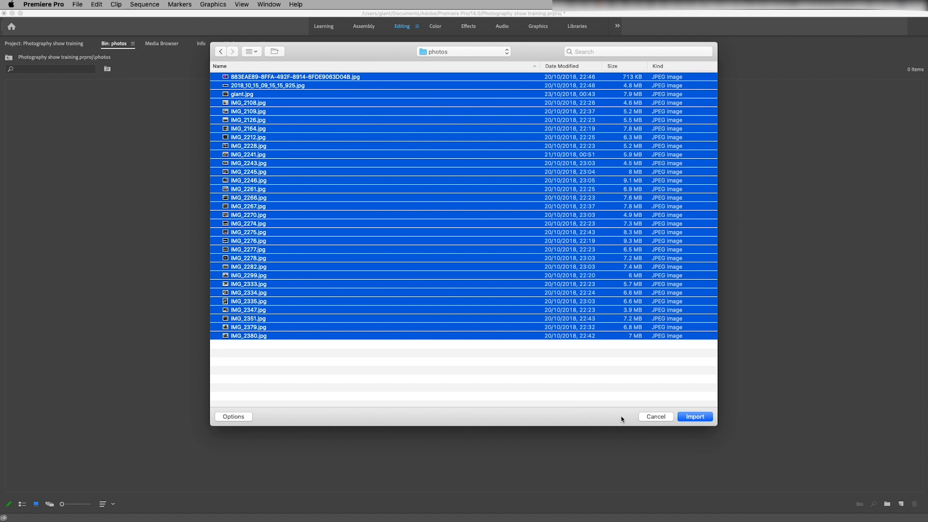
click(698, 417)
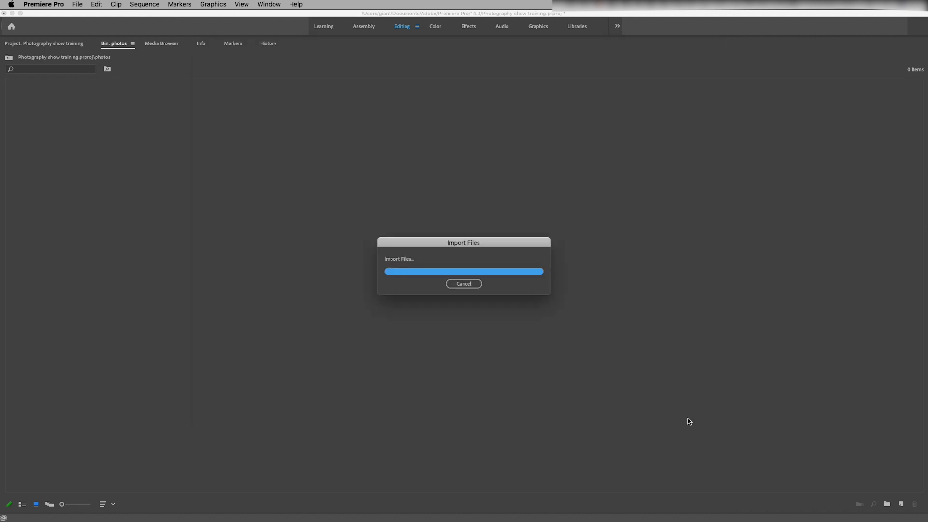
Restore the Editing layout, return from the photos bin to the project's top level and open the Video clips bin.
key(grave)
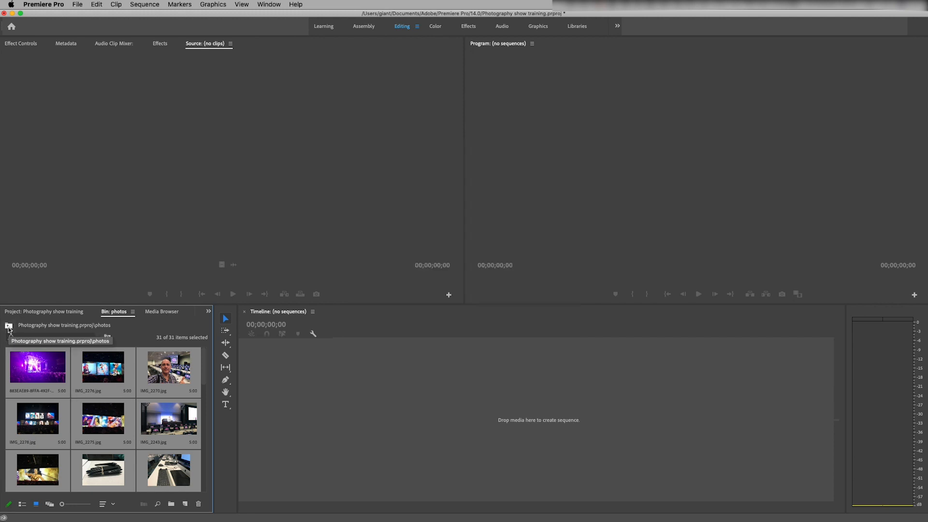
click(8, 328)
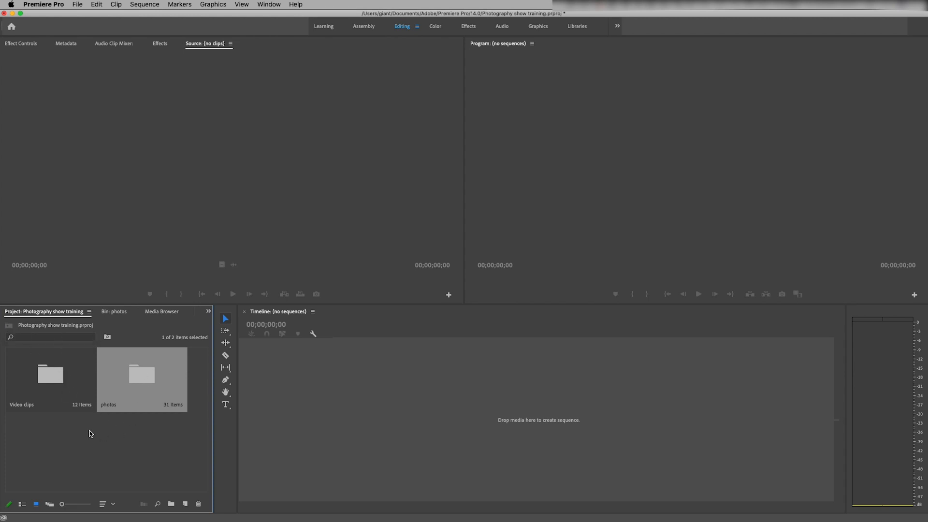
double_click(50, 373)
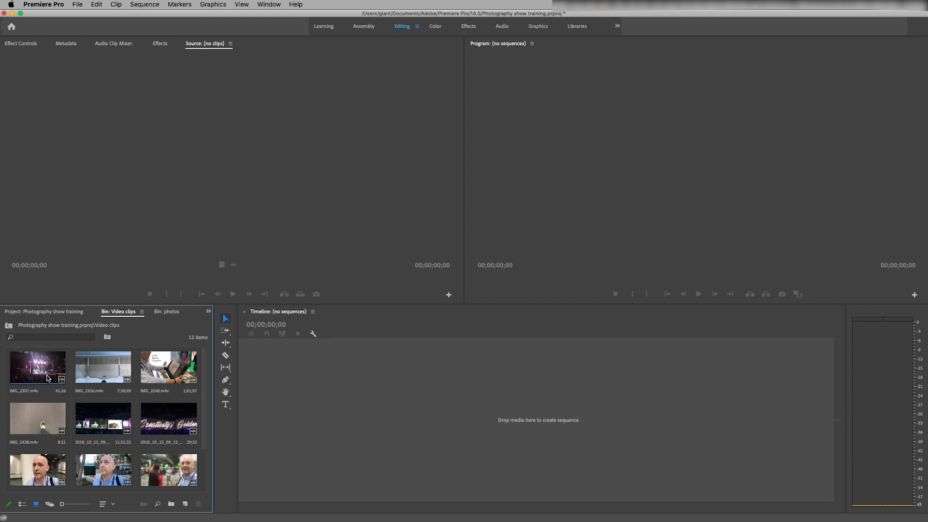
Return to the project's top level, look inside the photos bin and go back up to the top level.
click(19, 312)
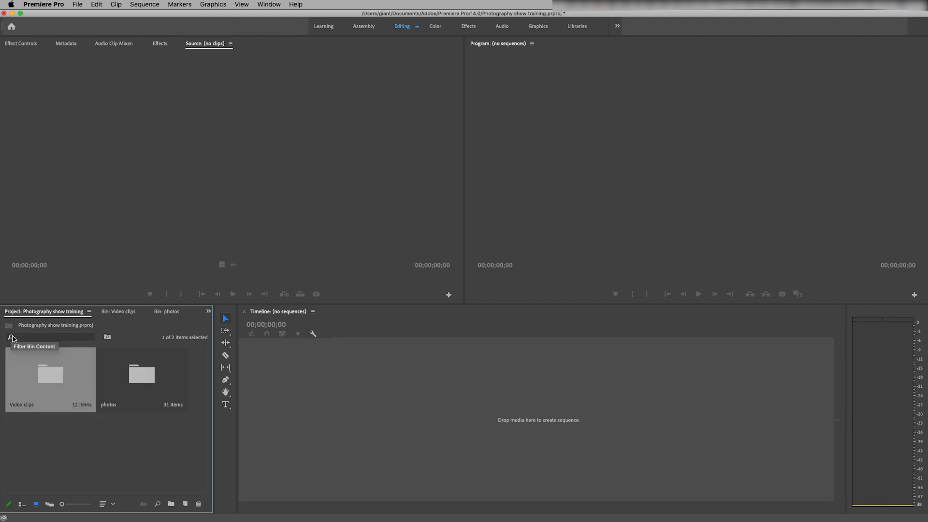
double_click(141, 377)
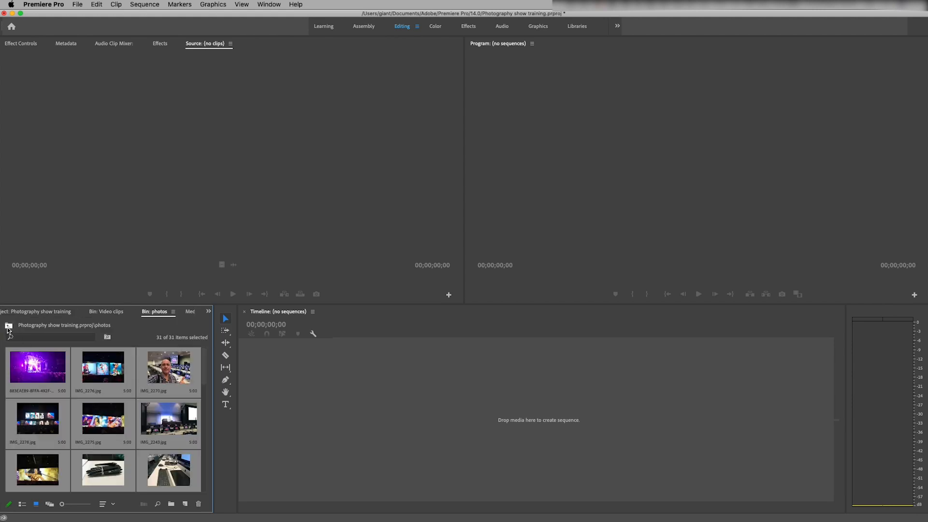
click(8, 328)
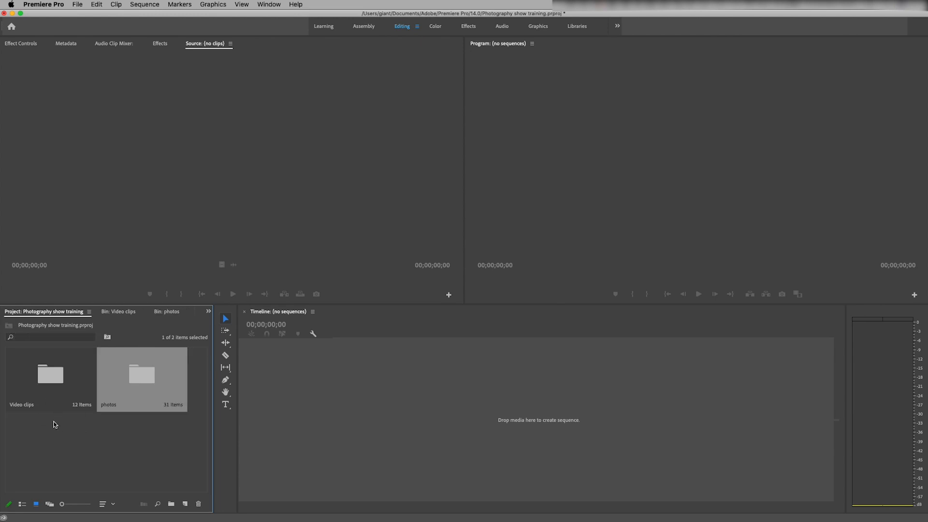
Compare the List, Icon and Freeform views of the two bins, with the Project panel briefly maximised for the Freeform view.
mouse_move(62, 505)
mouse_down()
mouse_move(84, 505)
mouse_move(62, 504)
mouse_up()
click(23, 506)
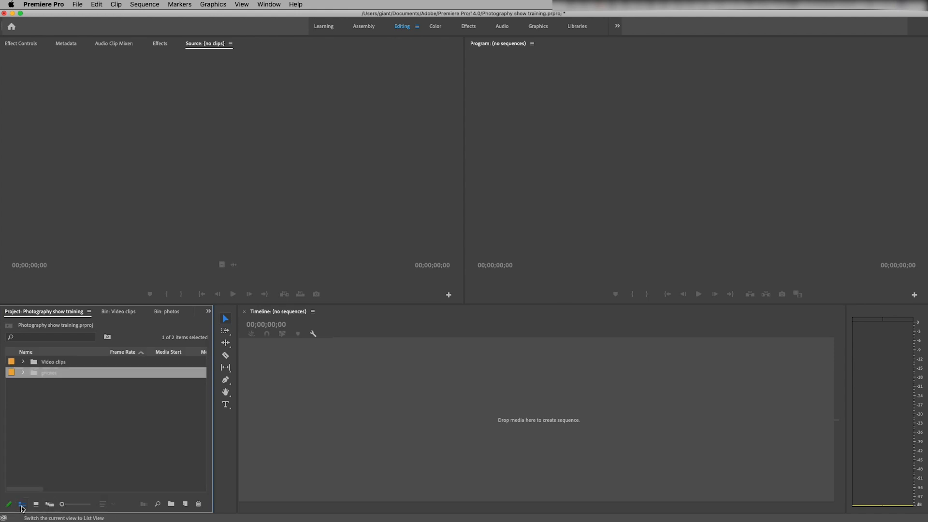
click(36, 506)
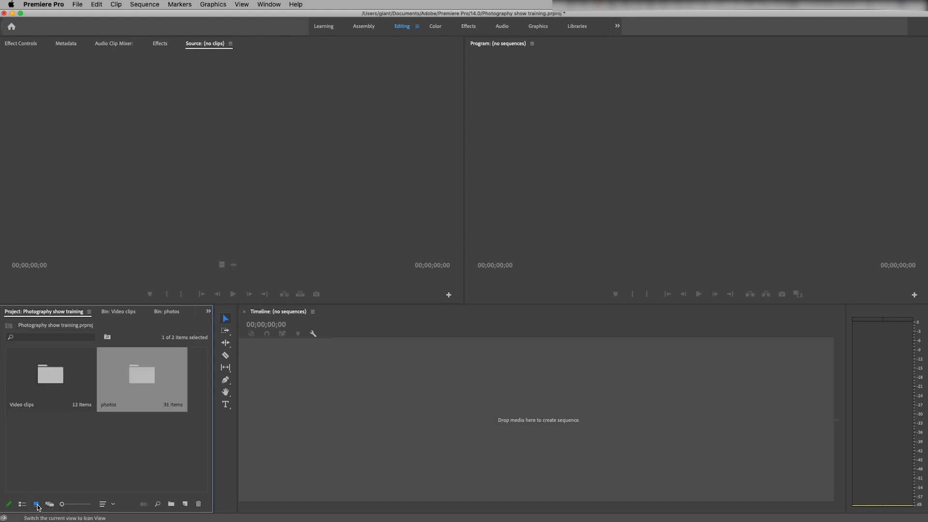
click(50, 505)
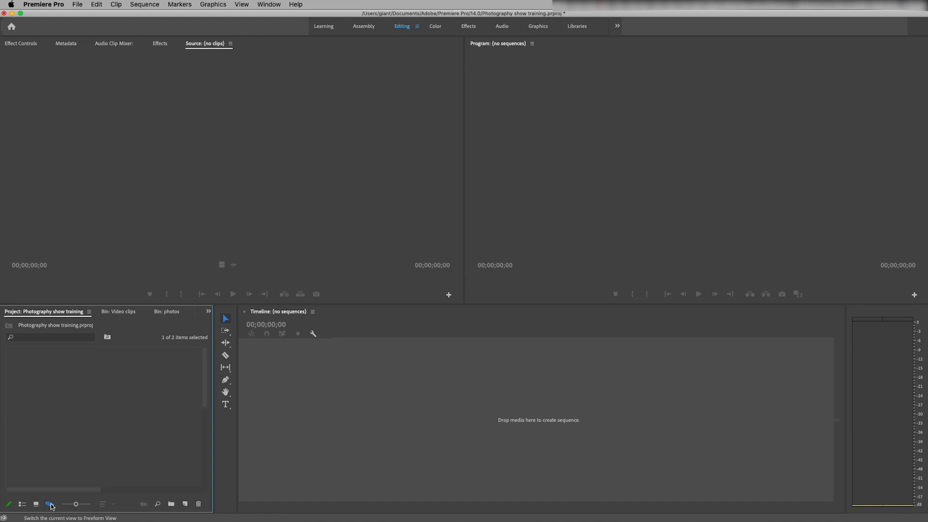
click(155, 395)
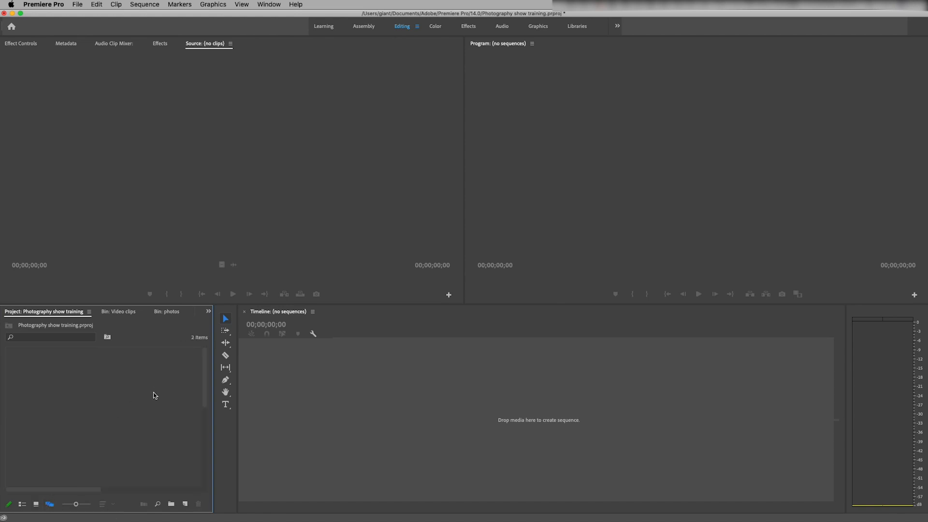
key(grave)
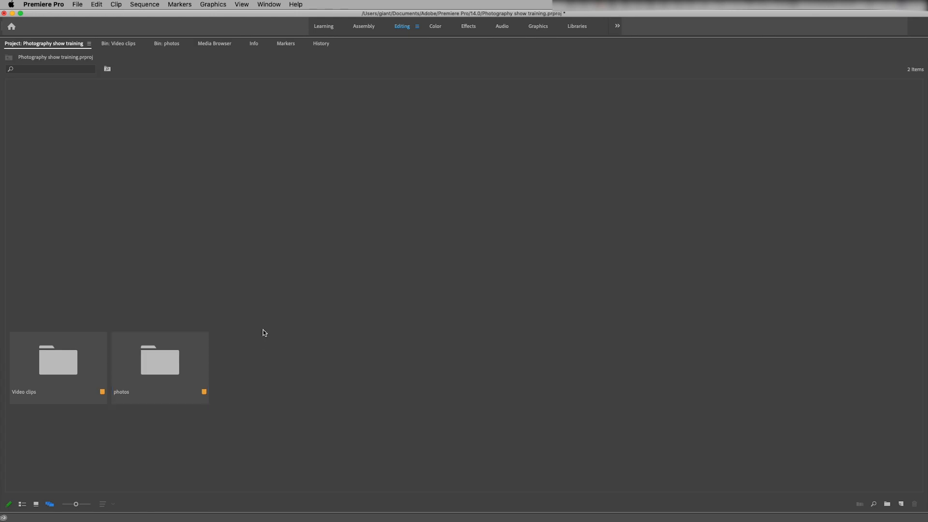
key(grave)
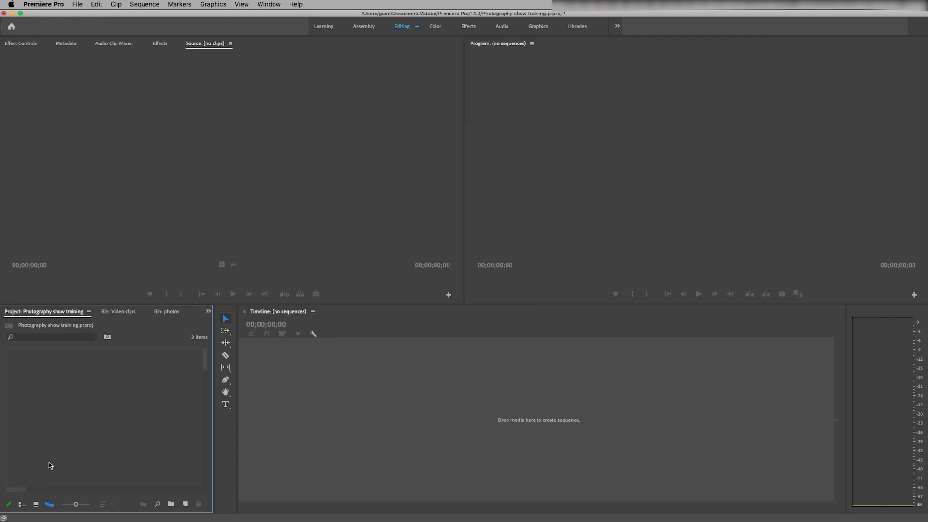
Switch the Project panel between List and Icon view and leave it in List view.
click(22, 504)
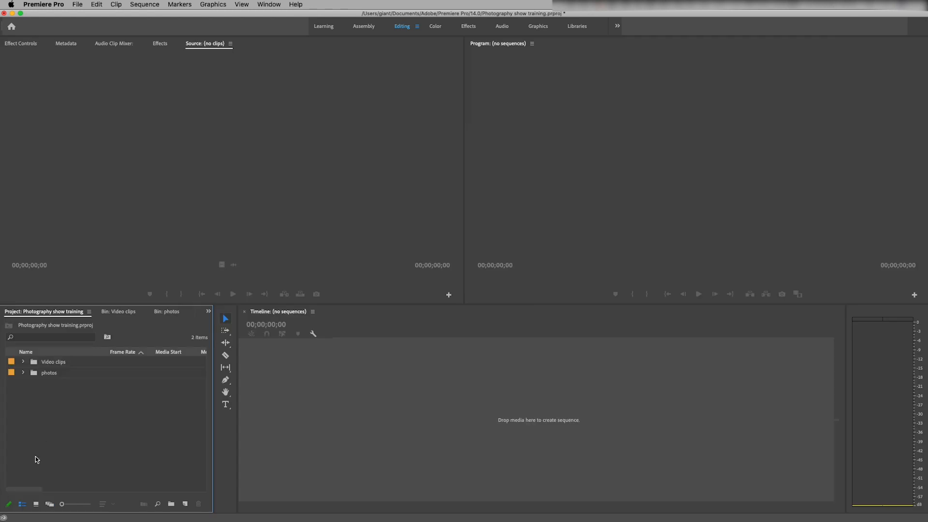
click(36, 504)
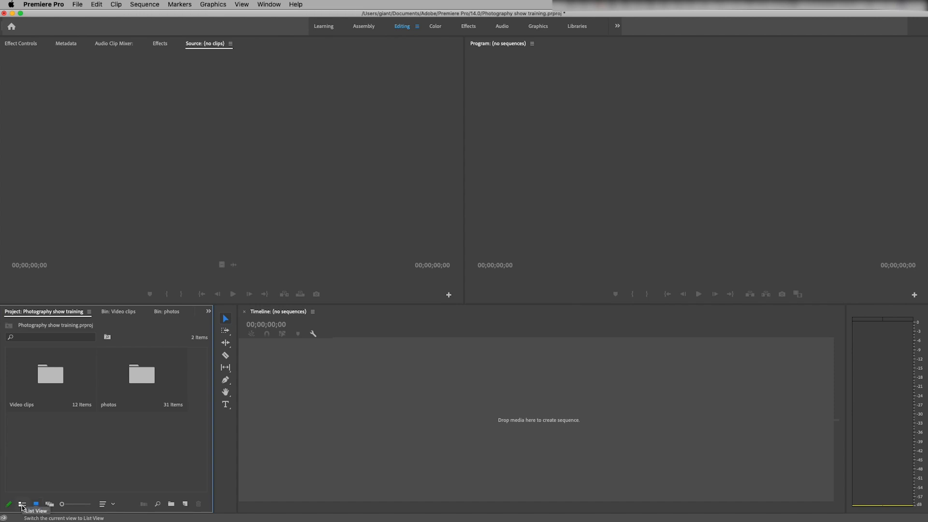
click(22, 504)
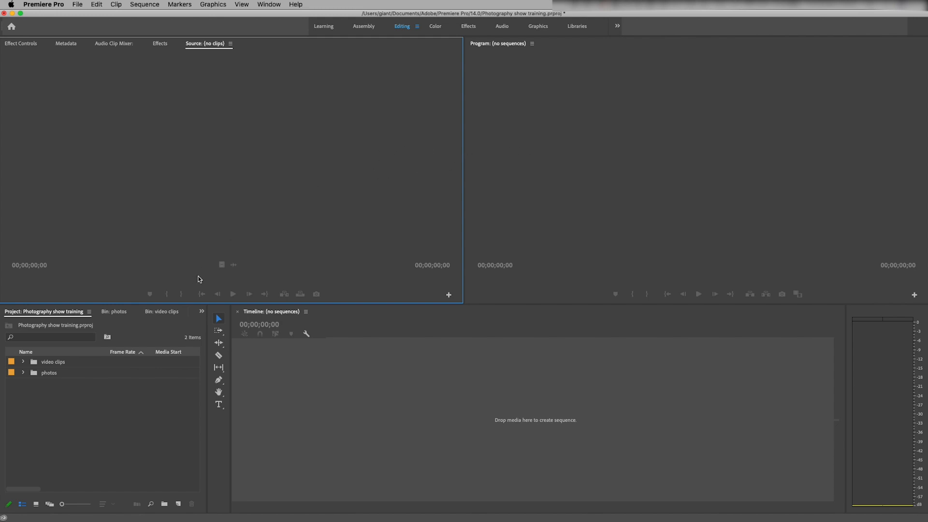
Expand the video clips bin, load IMG_2101.m4v in the Source monitor, and load, play and scrub 2018_10_15_09_15_53_037.m4v.
click(24, 362)
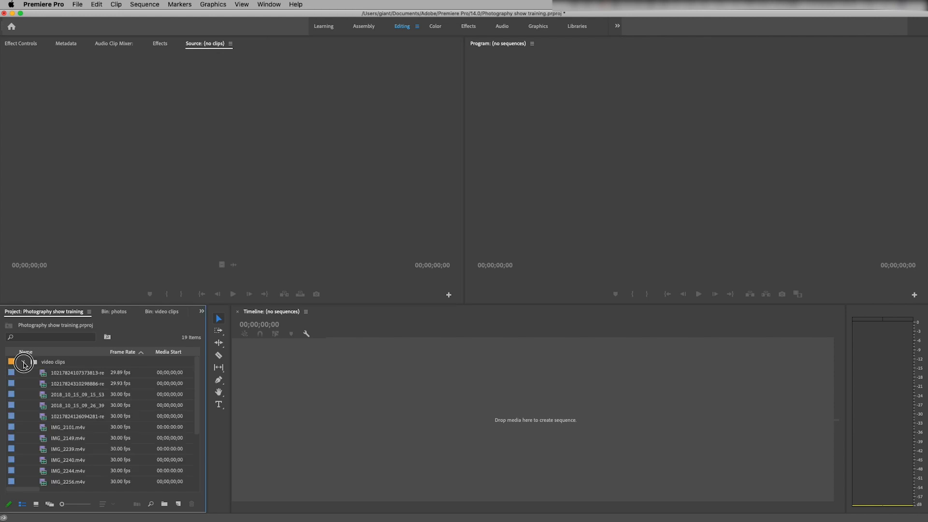
double_click(46, 428)
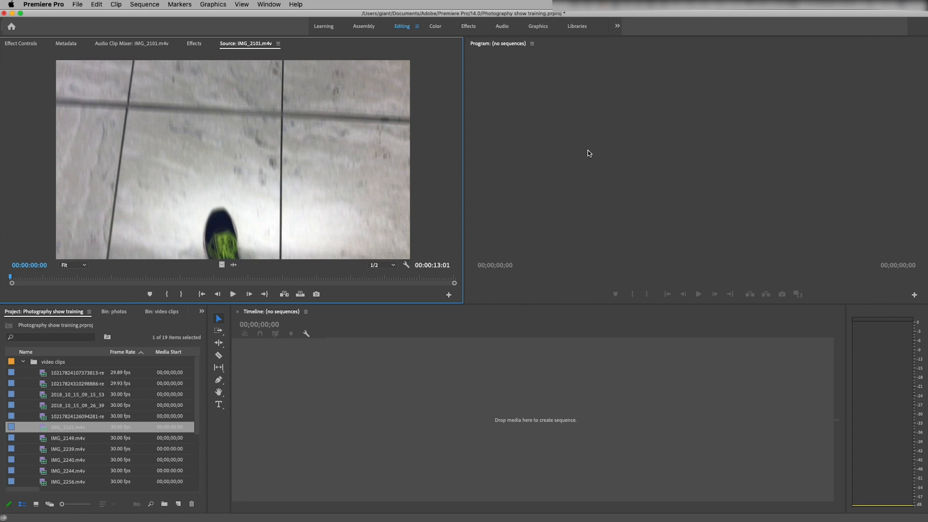
double_click(43, 395)
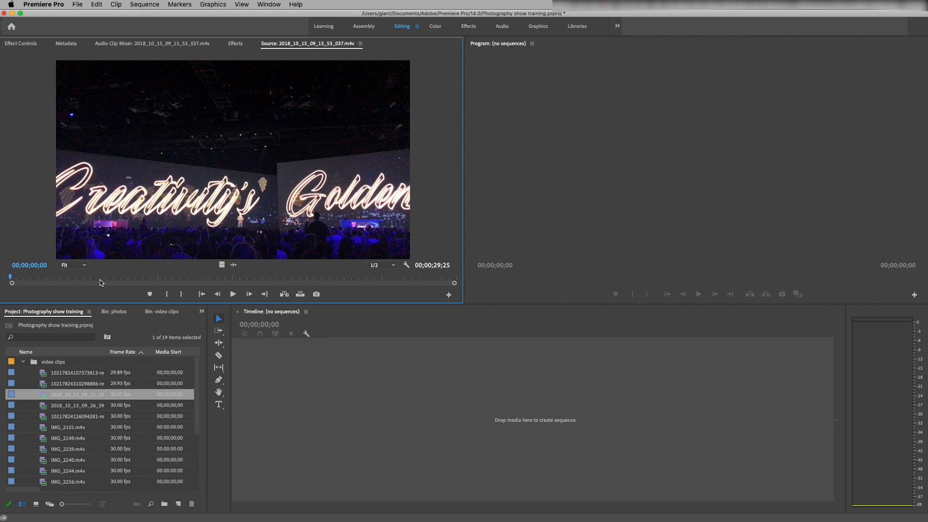
click(233, 294)
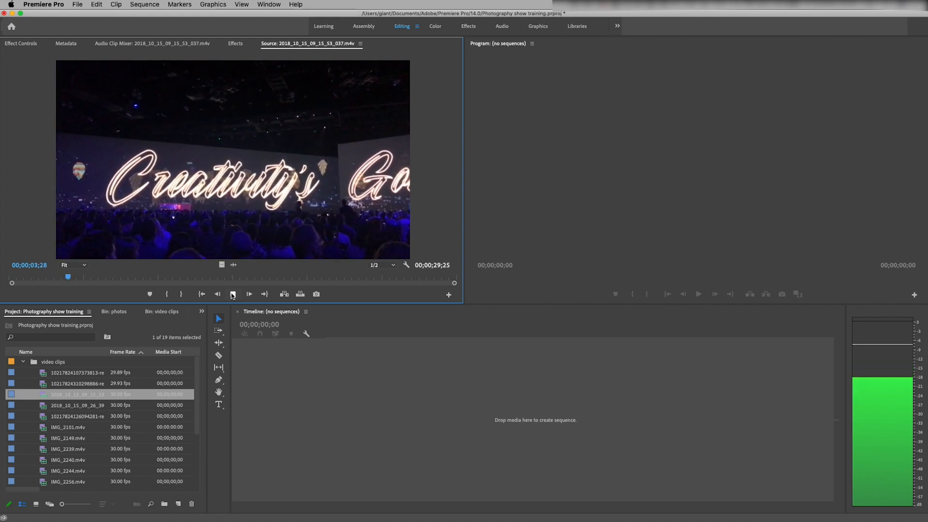
click(233, 294)
mouse_move(82, 277)
mouse_down()
mouse_move(264, 276)
mouse_move(94, 277)
mouse_up()
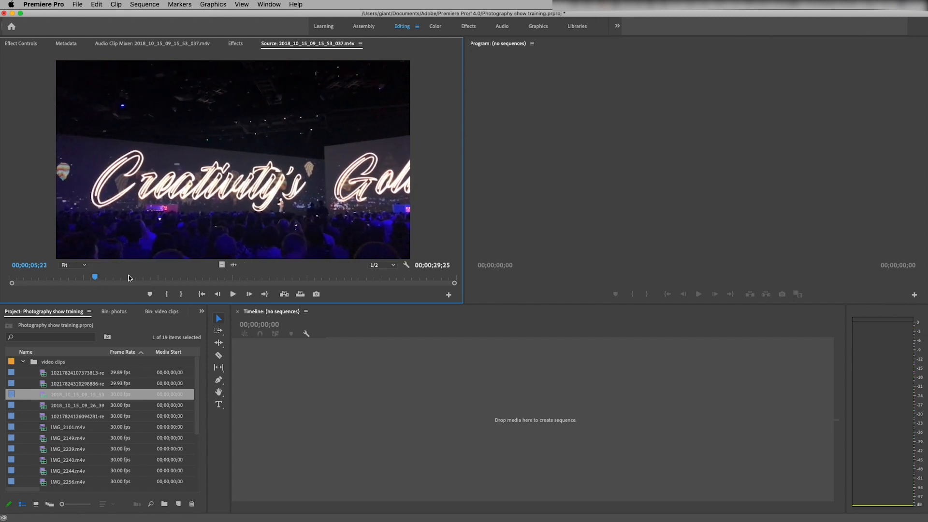
double_click(44, 409)
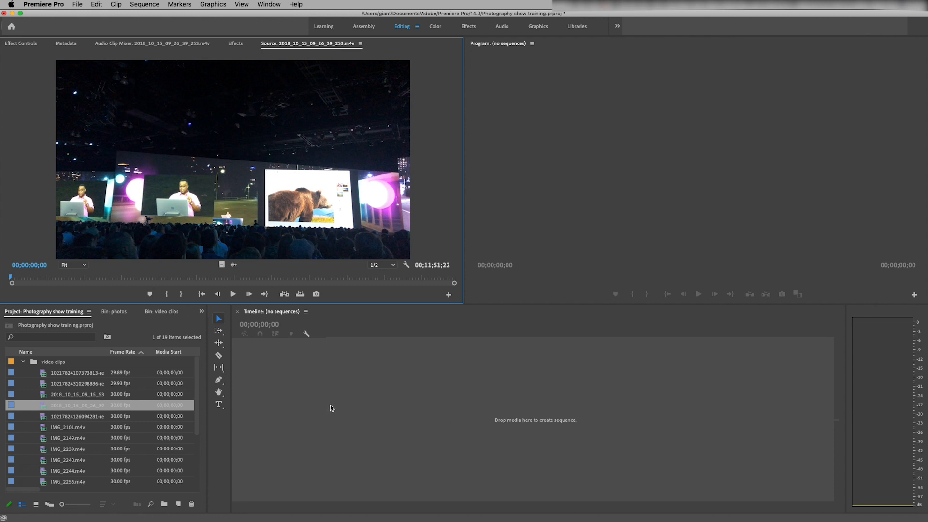
key(super+s)
double_click(44, 377)
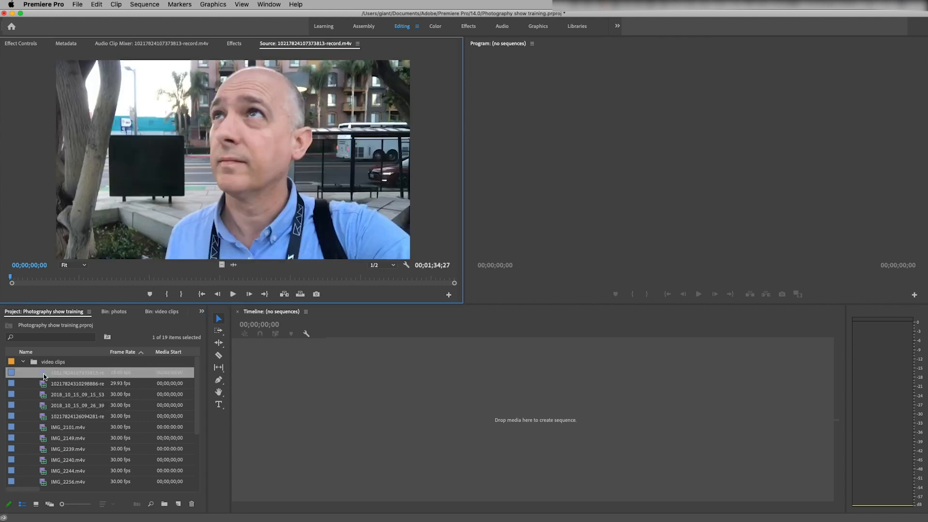
double_click(53, 461)
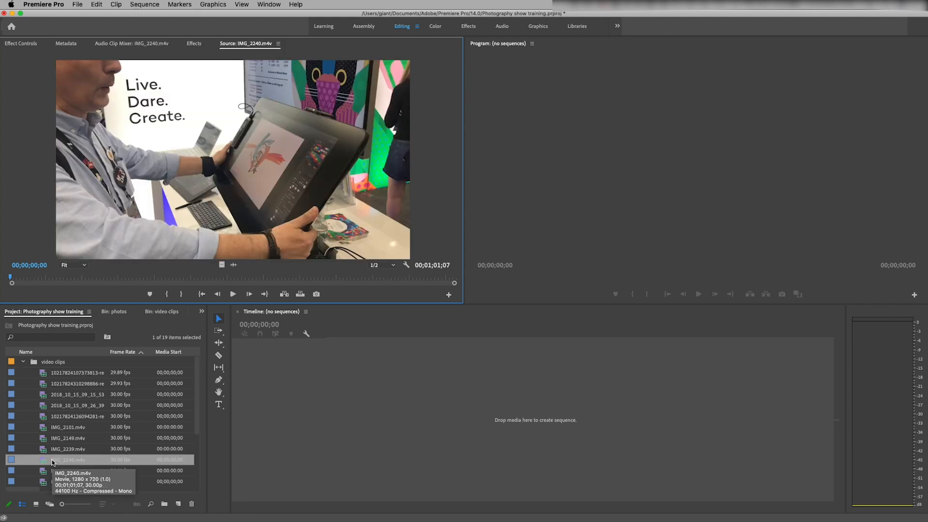
drag(9, 276, 113, 276)
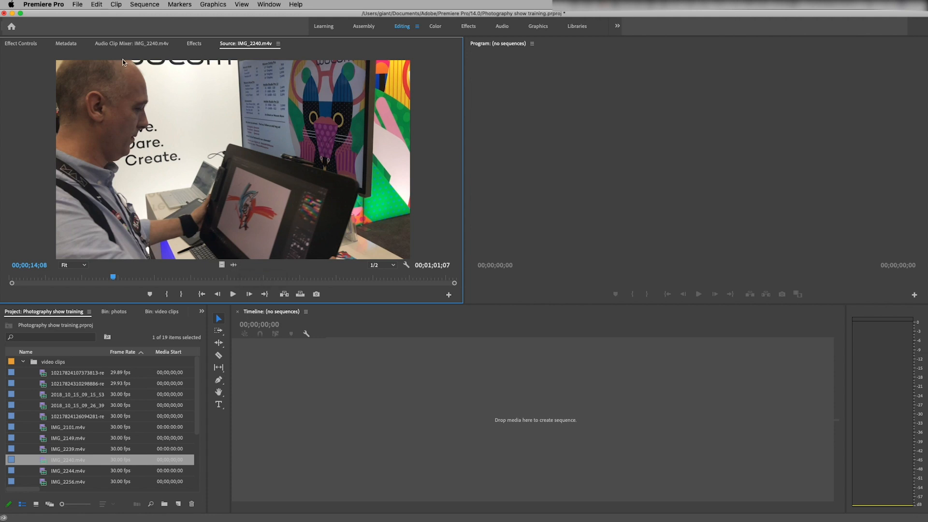
Look through the Effect Controls, Metadata, Audio Clip Mixer and Effects panels that share the Source monitor's group.
click(22, 44)
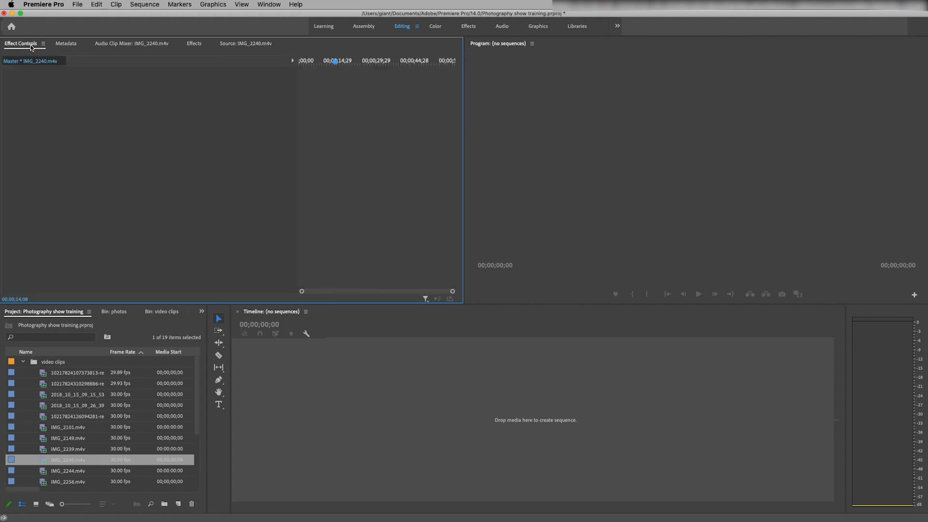
click(66, 47)
click(125, 49)
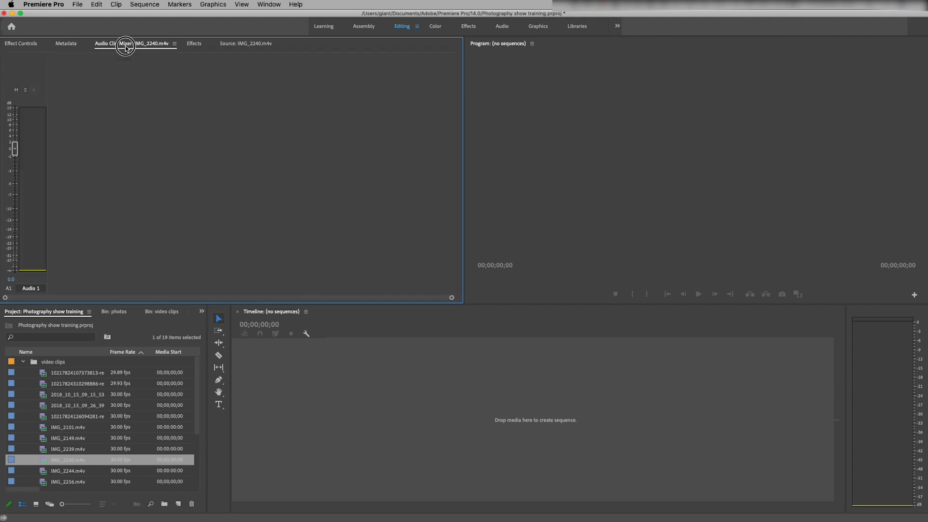
click(193, 45)
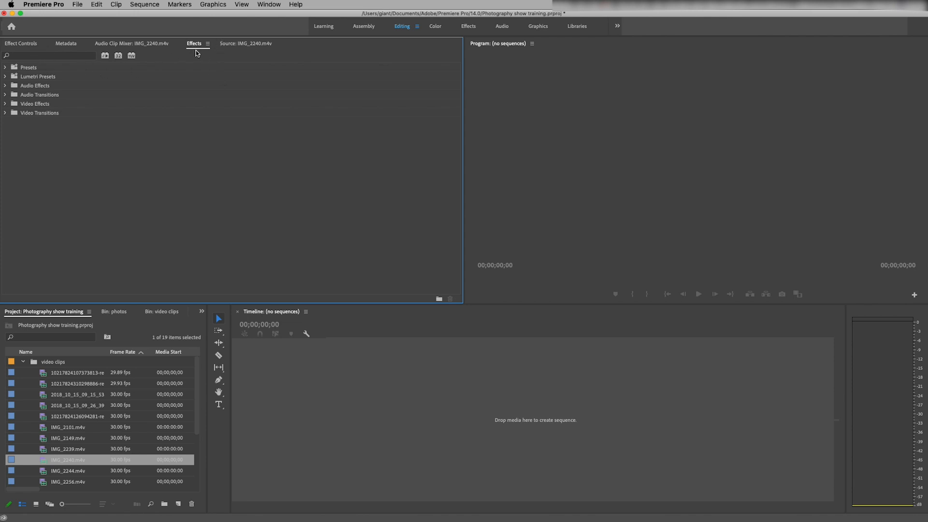
Try docking the Effects panel in different places: between the Source and Program monitors, above the Program monitor and below it.
click(193, 51)
drag(193, 51, 450, 125)
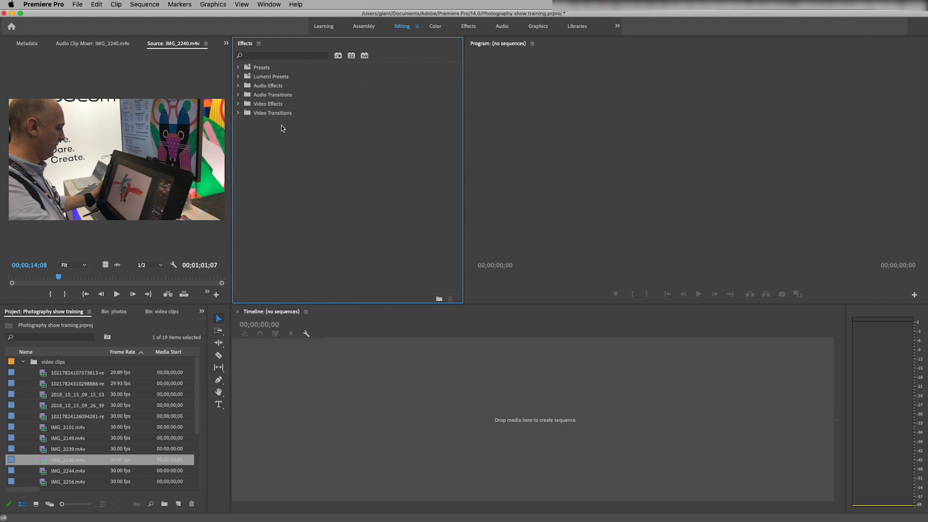
click(262, 54)
drag(262, 57, 573, 55)
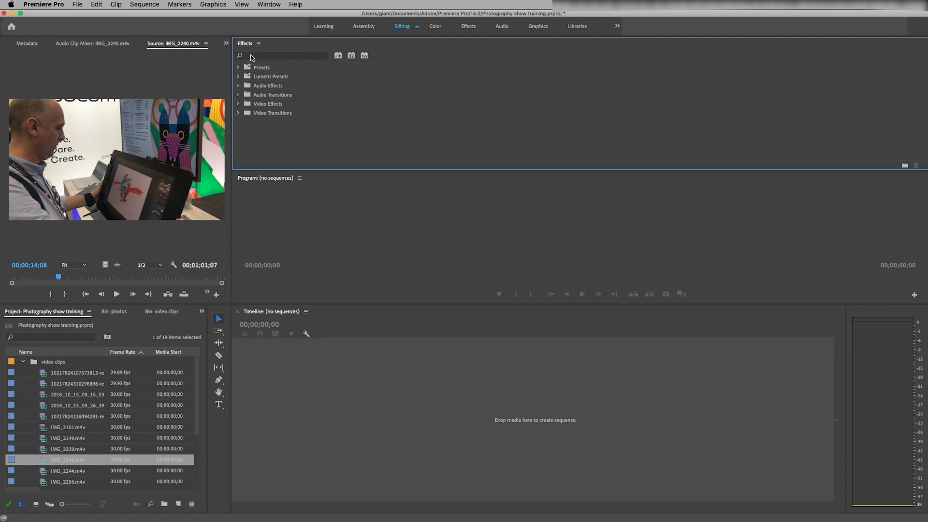
drag(249, 46, 250, 228)
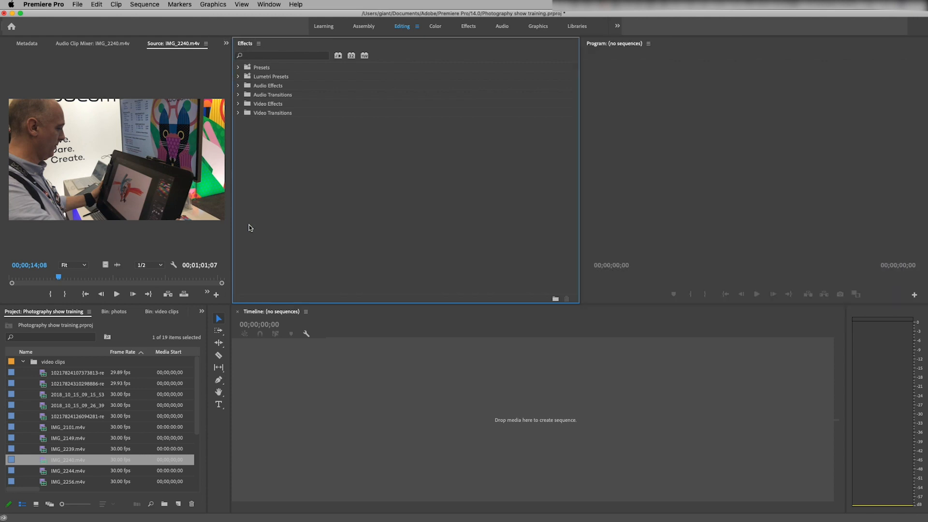
drag(246, 43, 574, 259)
drag(246, 44, 648, 289)
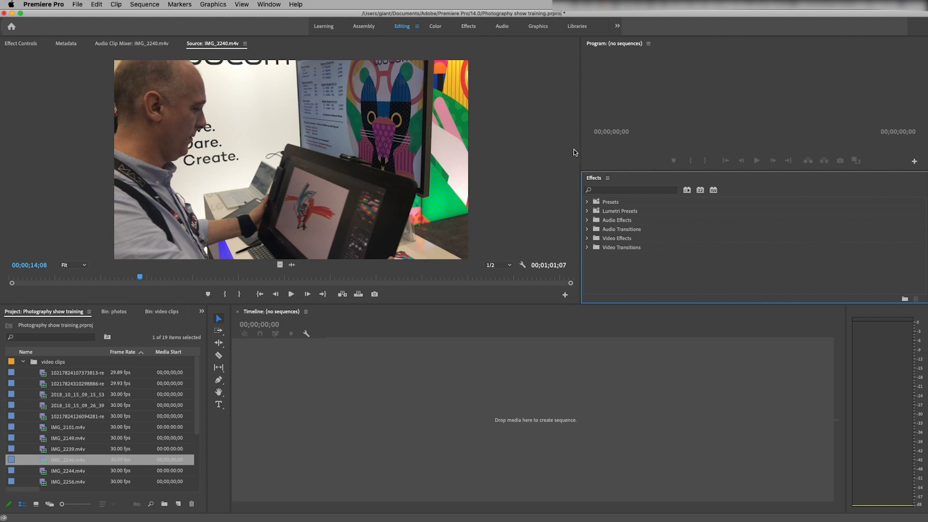
Dock the Effects panel as its own full-height column to the left of the Source monitor's group and narrow it.
drag(594, 178, 11, 113)
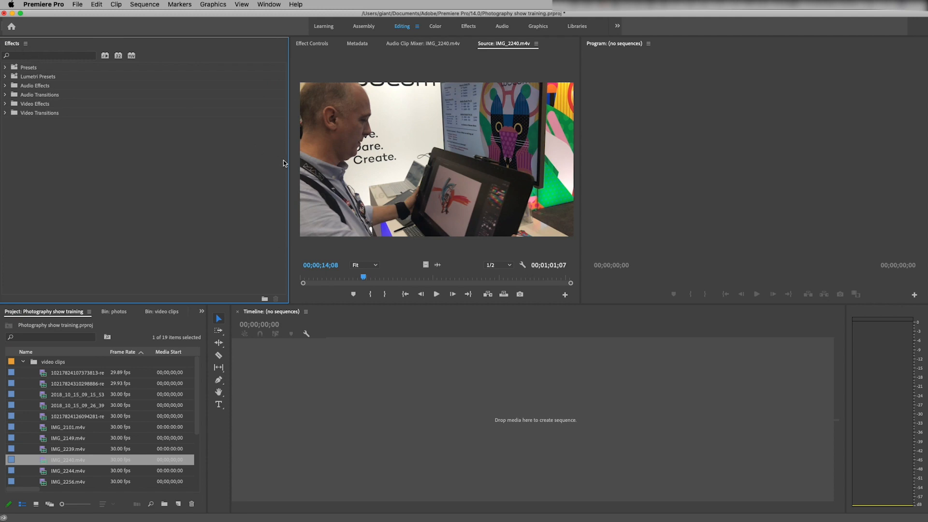
drag(289, 173, 140, 161)
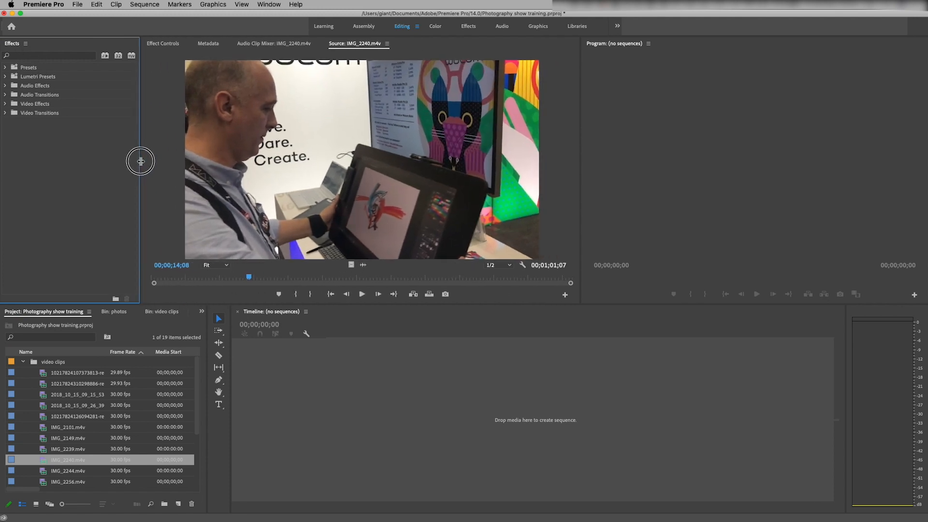
Move the Effect Controls and Audio Clip Mixer panels into the same group as the Effects panel.
click(159, 45)
drag(161, 45, 53, 52)
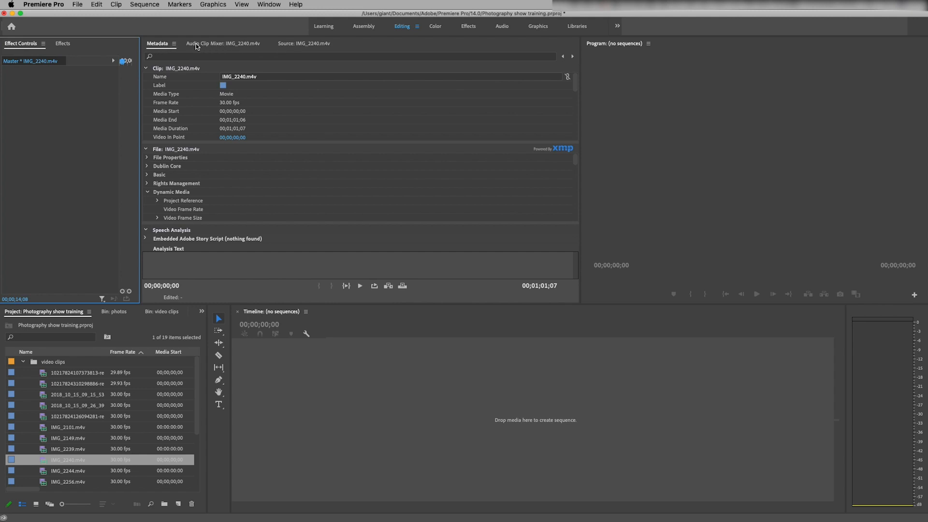
click(226, 46)
drag(216, 47, 81, 44)
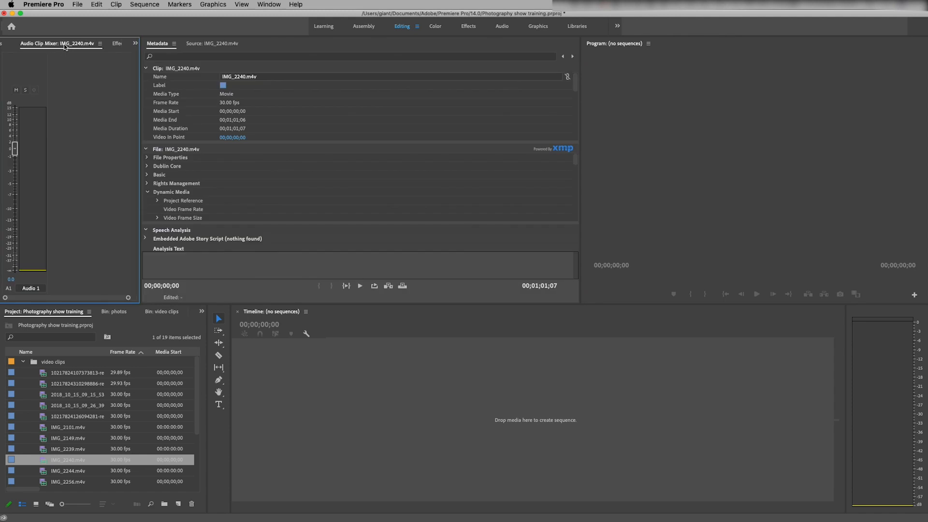
Check the overflow lists of panels in the Audio Clip Mixer's group and in the Project panel's group.
click(135, 44)
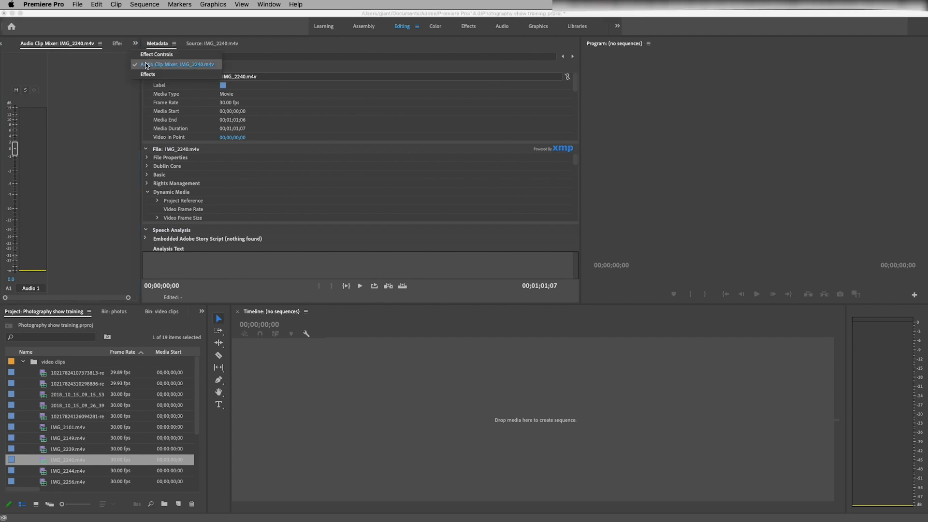
click(119, 104)
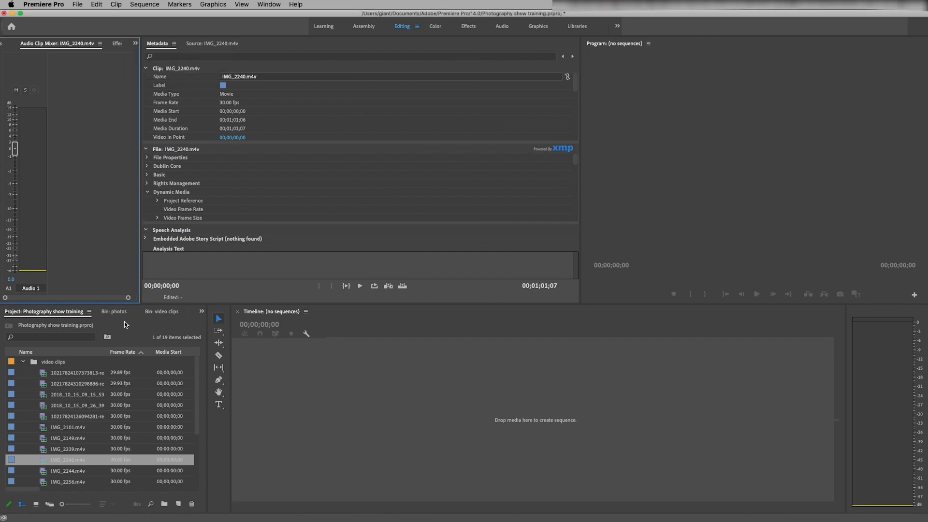
click(202, 312)
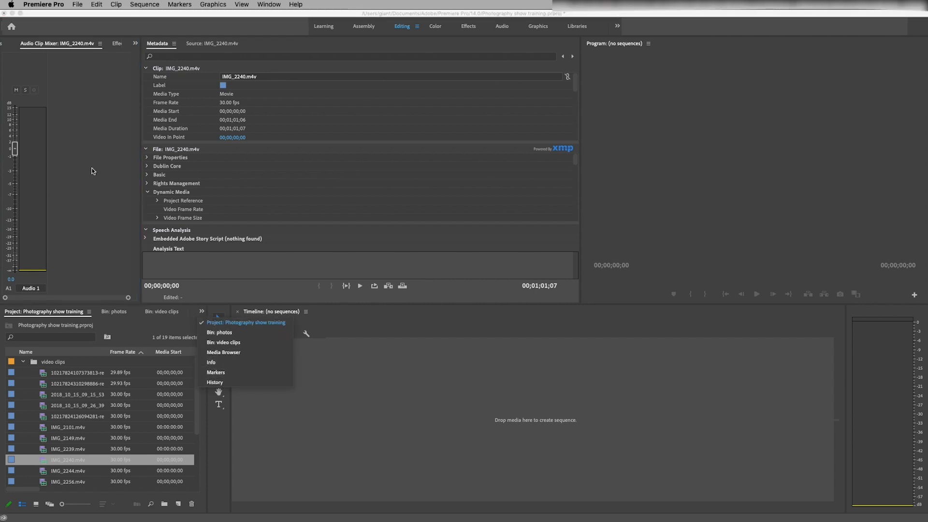
Switch between the Effect Controls, Effects and Audio Clip Mixer panels in their narrow group, leaving Effects active.
key(Escape)
click(136, 44)
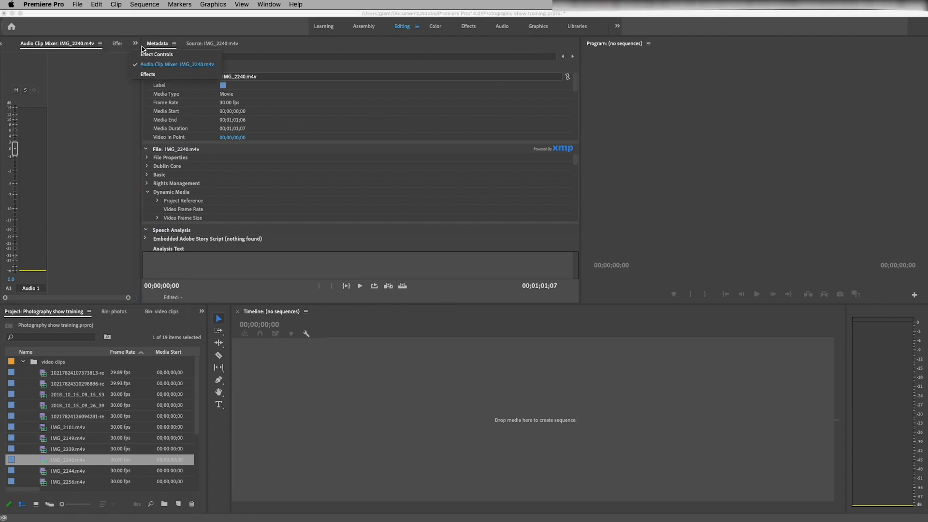
click(143, 53)
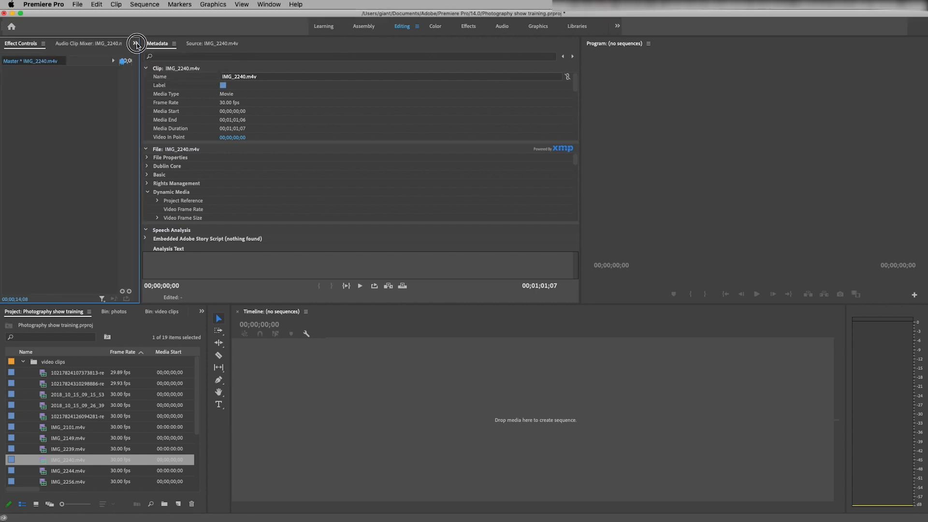
click(136, 44)
click(139, 73)
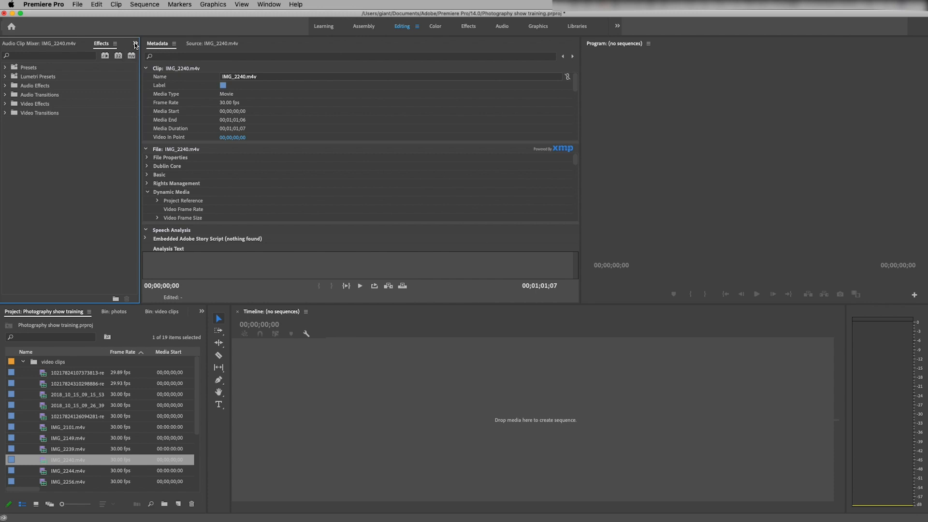
click(136, 43)
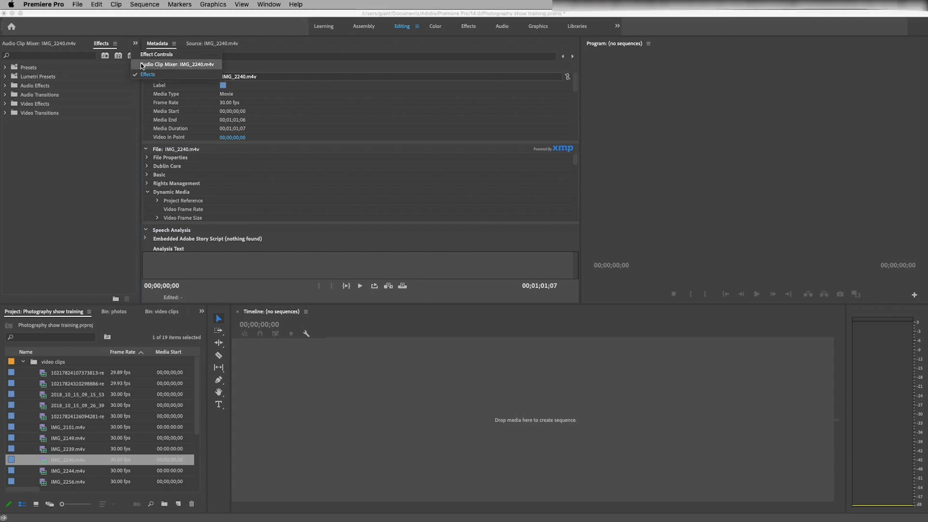
click(143, 65)
click(102, 44)
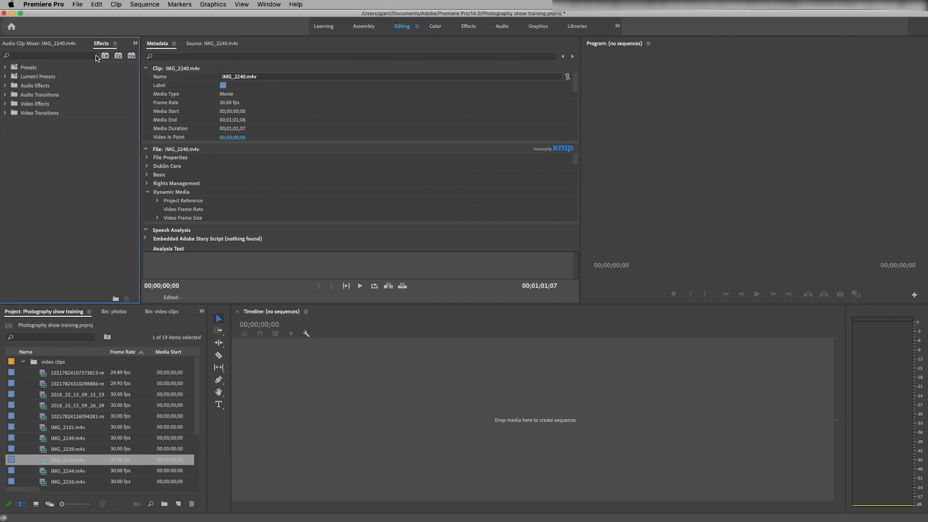
click(41, 46)
drag(46, 43, 241, 43)
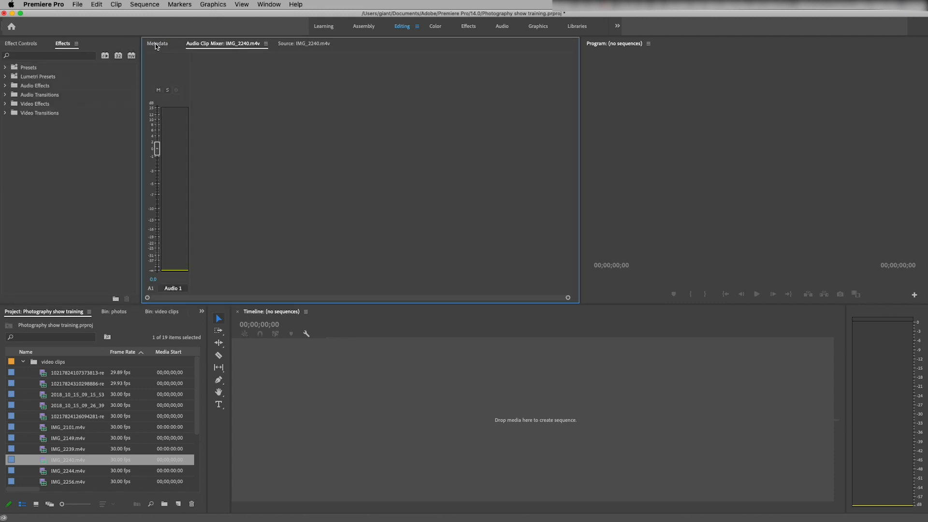
click(306, 44)
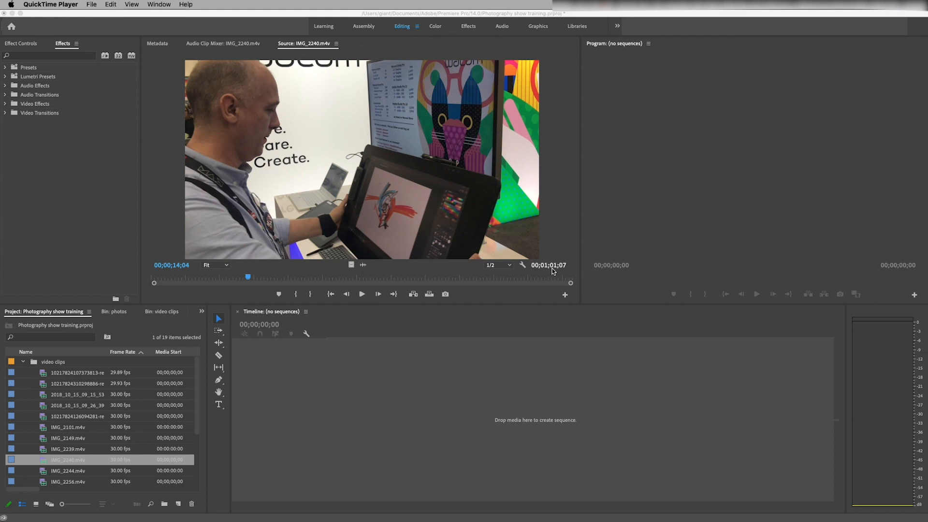
double_click(44, 409)
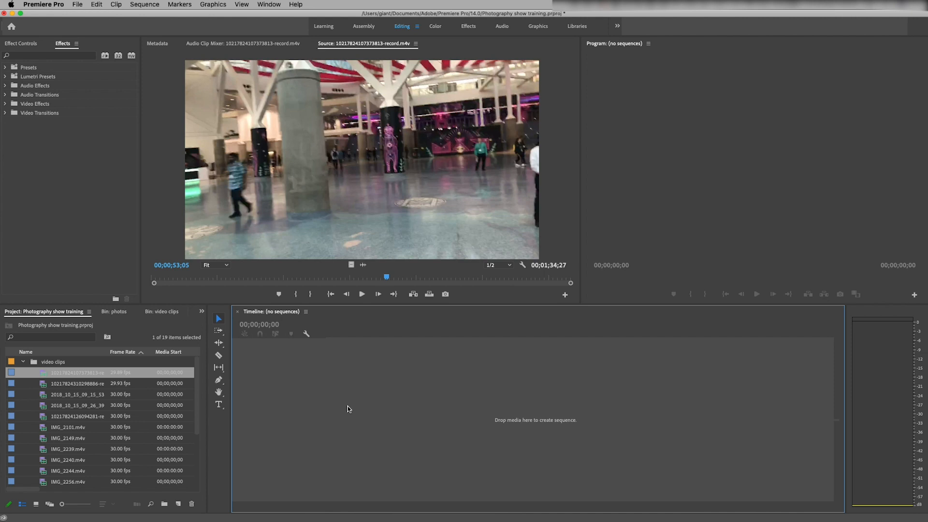
click(178, 504)
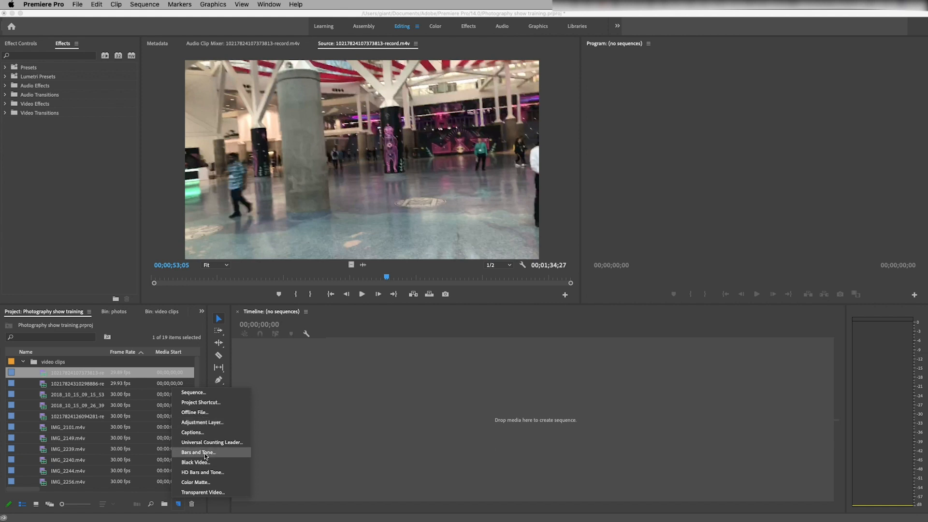
click(194, 393)
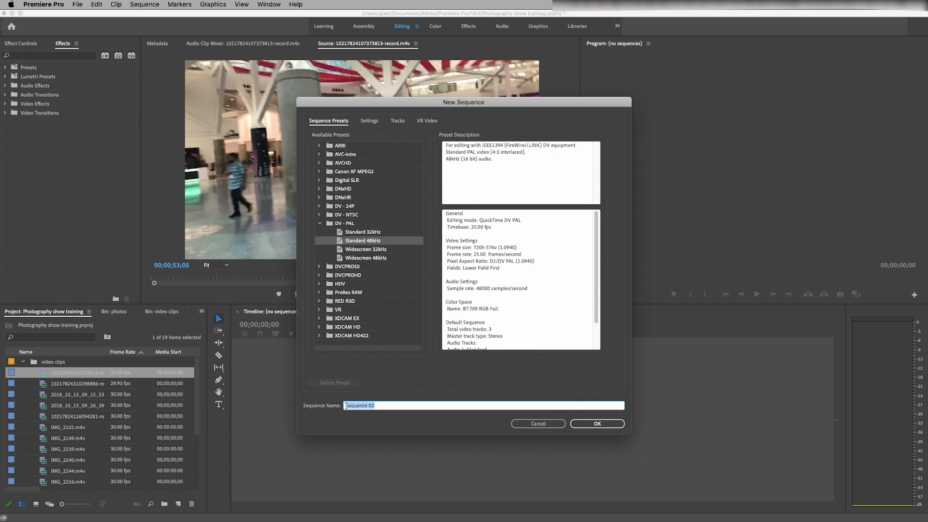
click(544, 424)
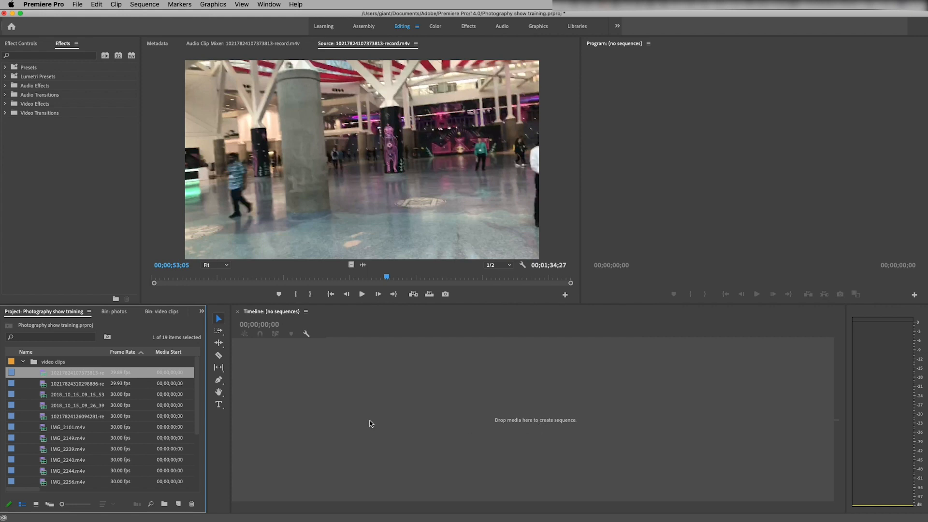
click(46, 398)
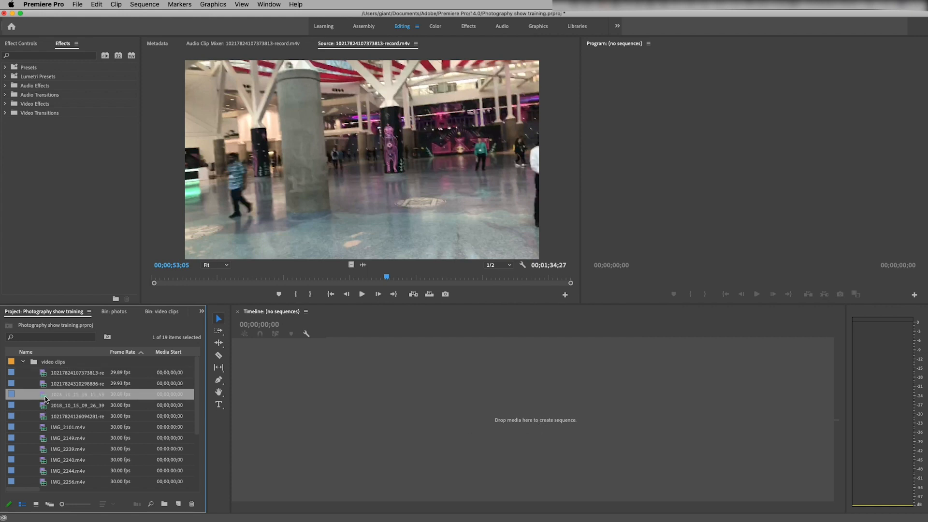
double_click(44, 385)
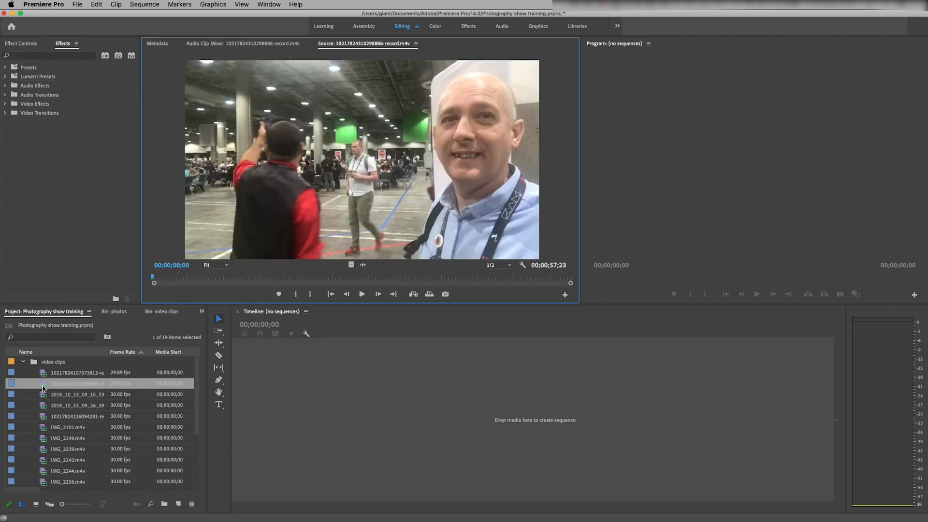
right_click(77, 386)
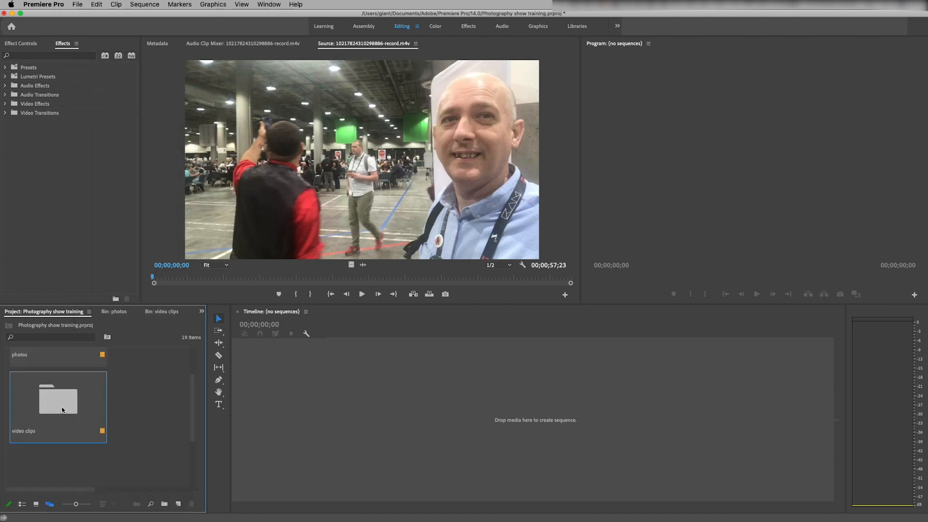
Open the video clips bin, switch it to Freeform View and maximise its panel.
click(63, 404)
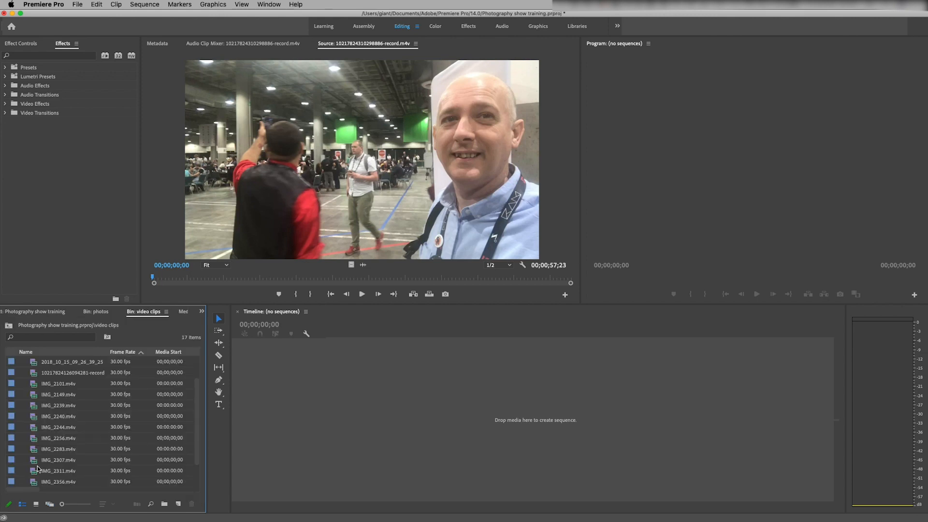
click(49, 504)
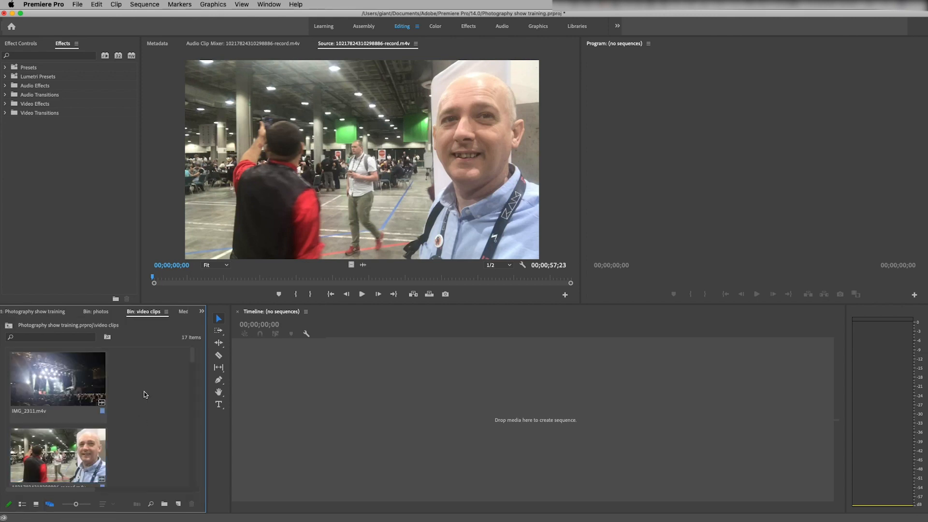
key(grave)
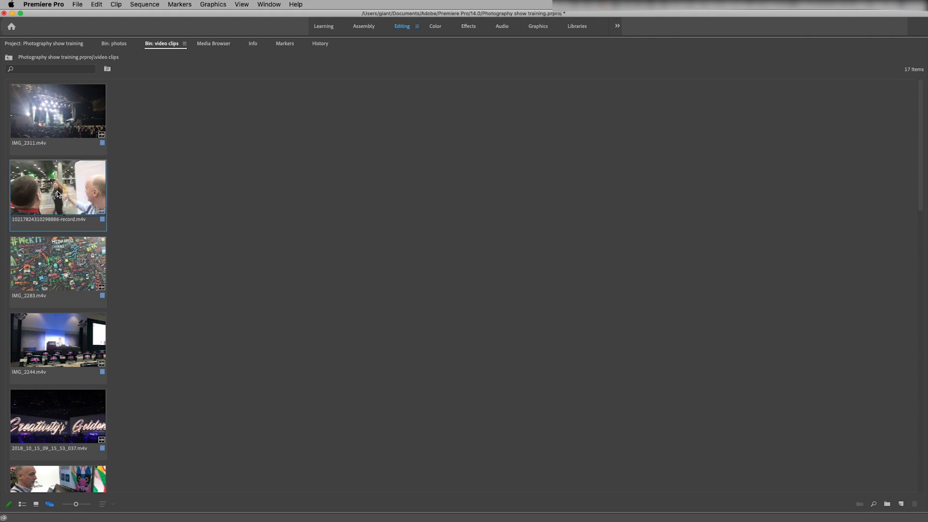
Spread the clips across the freeform area of the video clips bin, moving some singly and others as groups into separate columns.
drag(52, 193, 429, 173)
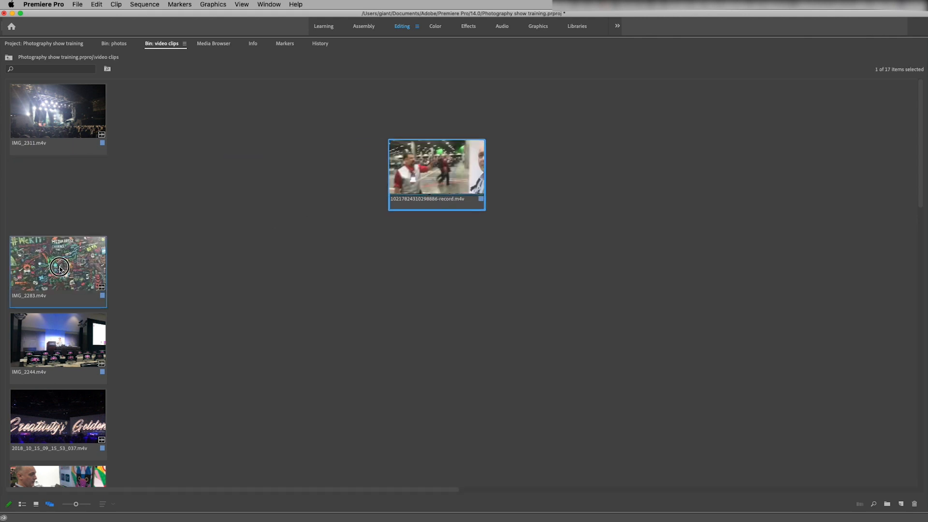
drag(84, 290, 589, 293)
scroll(193, 288, down, 6)
scroll(193, 290, up, 5)
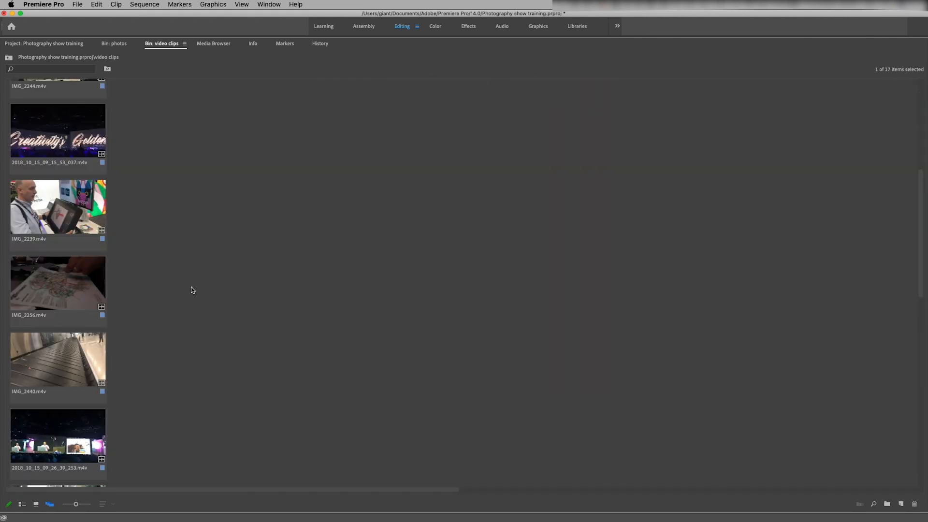
drag(112, 254, 63, 464)
drag(44, 298, 256, 135)
drag(72, 109, 123, 283)
scroll(163, 359, down, 1)
scroll(162, 359, down, 3)
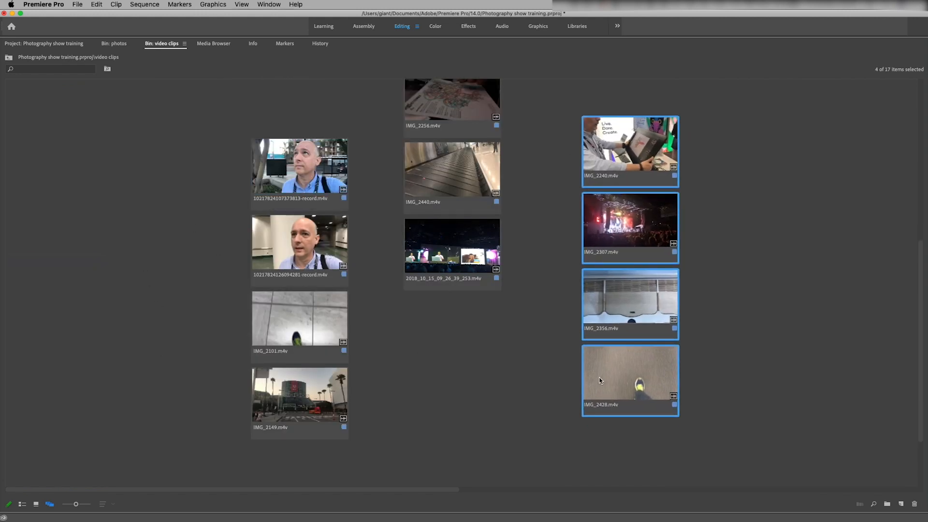
click(513, 376)
drag(596, 374, 41, 199)
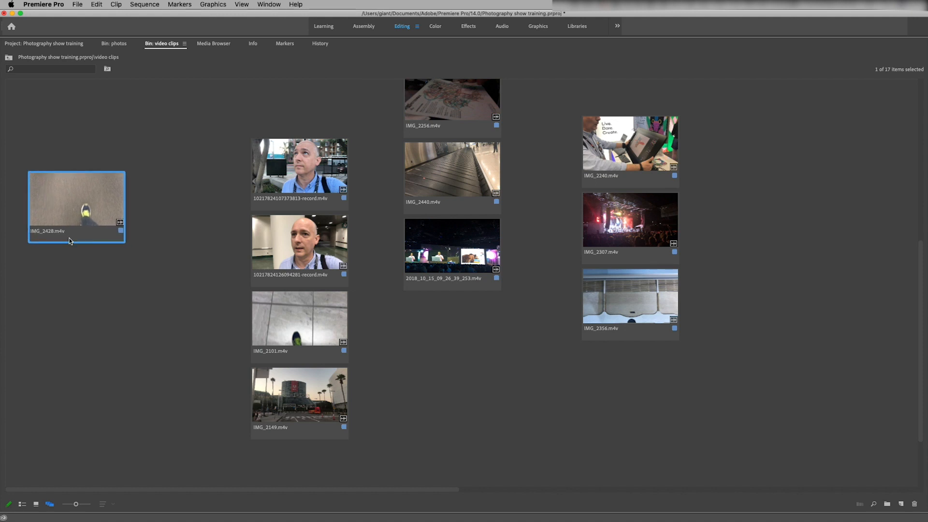
drag(308, 319, 543, 373)
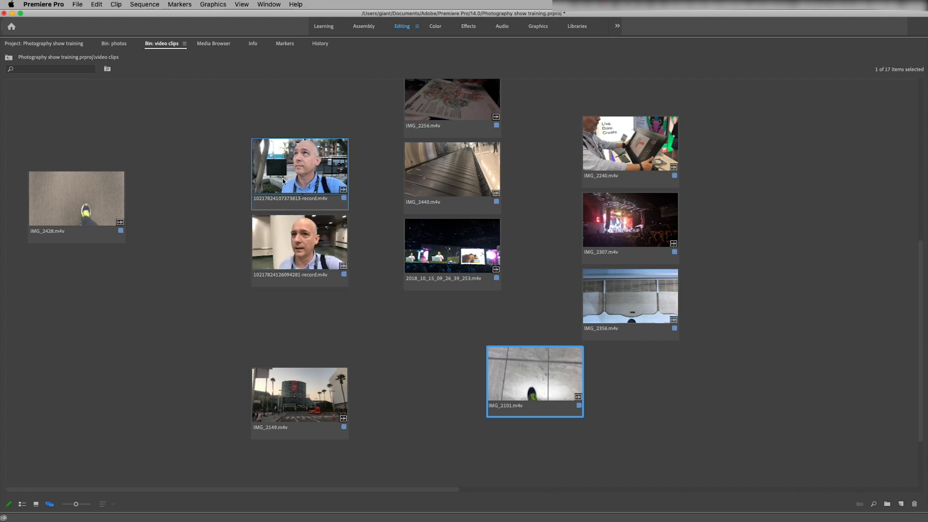
click(269, 164)
drag(270, 164, 83, 217)
drag(294, 244, 153, 240)
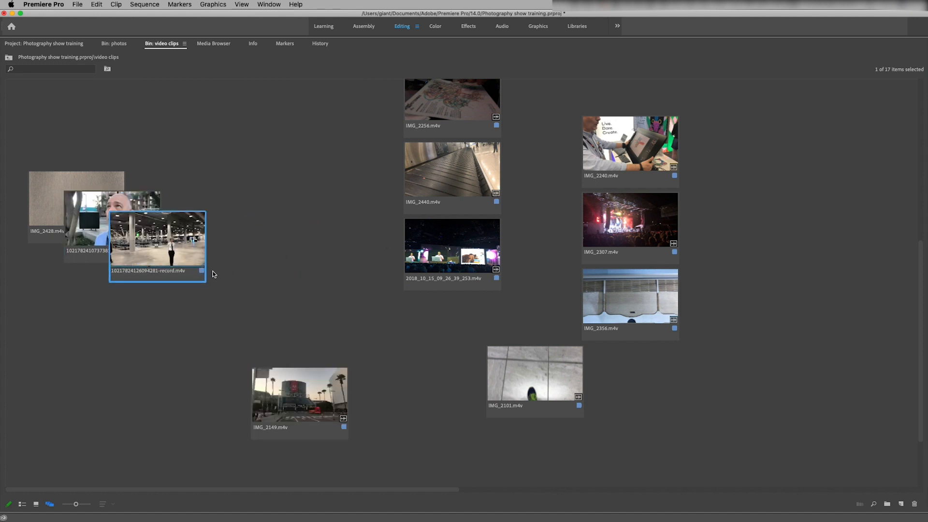
drag(178, 168, 309, 268)
drag(292, 409, 125, 239)
drag(271, 258, 155, 250)
drag(322, 277, 213, 268)
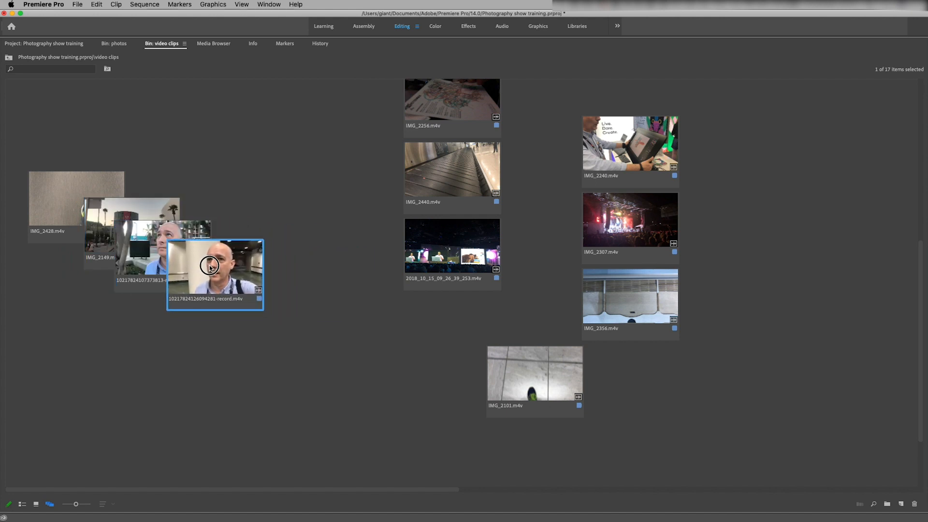
drag(555, 365, 280, 292)
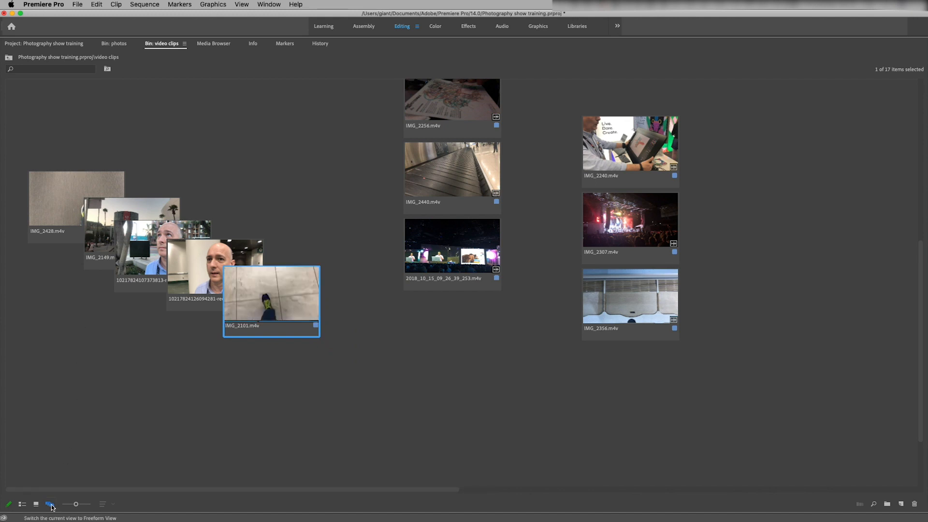
Create a new sequence from the five cascaded clips and return the video clips bin to List View.
drag(60, 134, 270, 324)
right_click(247, 300)
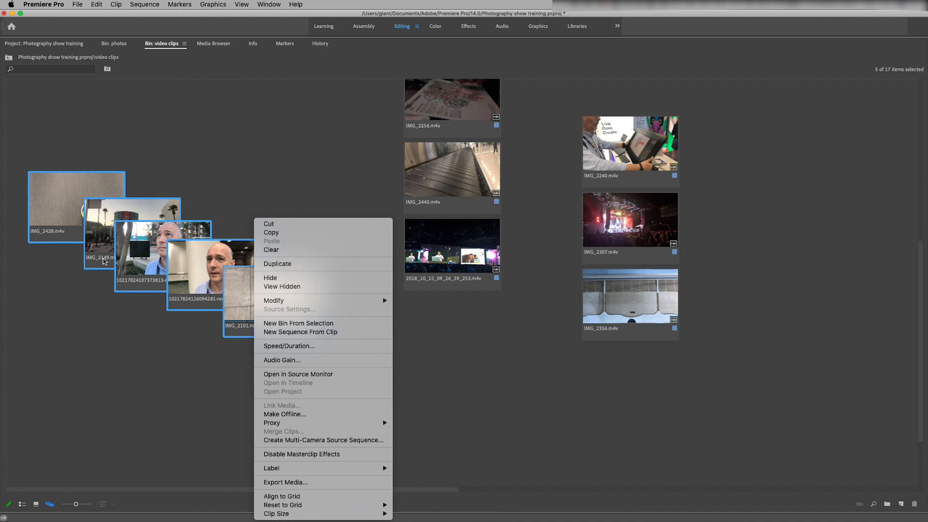
click(293, 332)
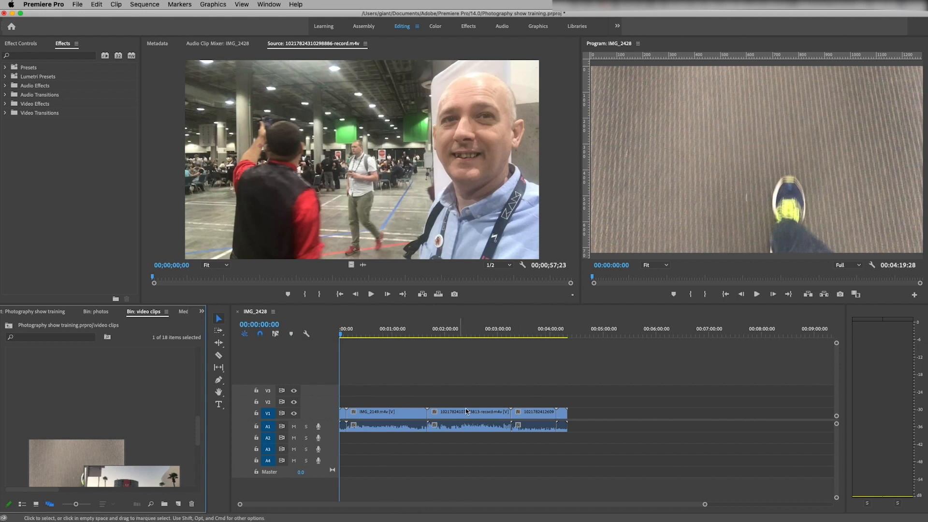
click(22, 505)
click(22, 506)
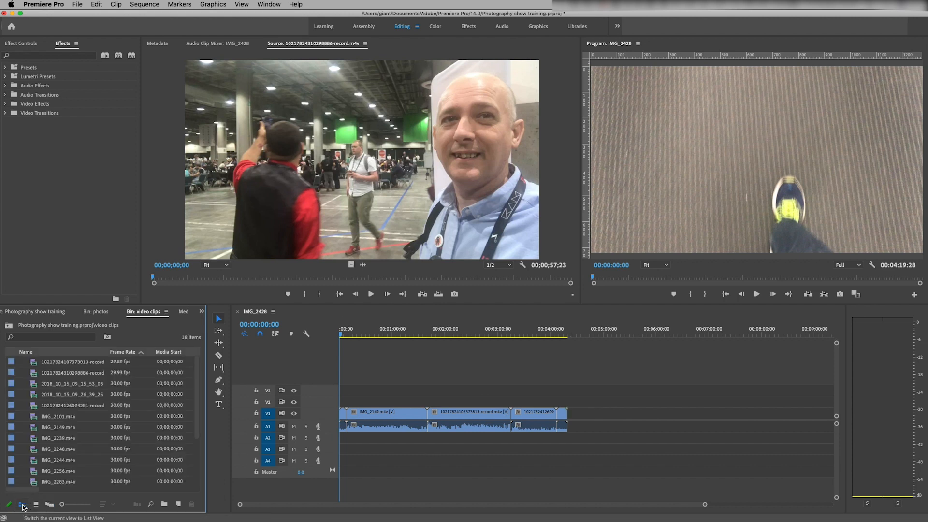
double_click(50, 362)
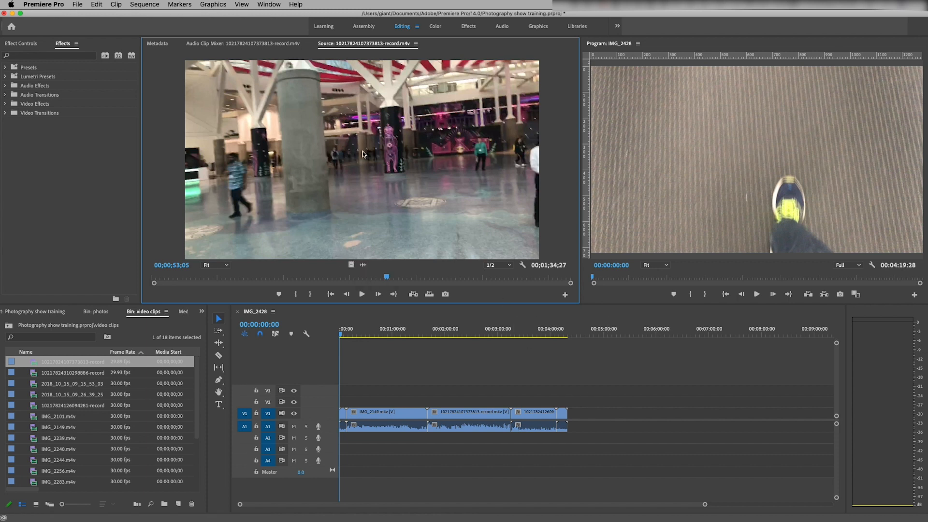
drag(355, 160, 588, 395)
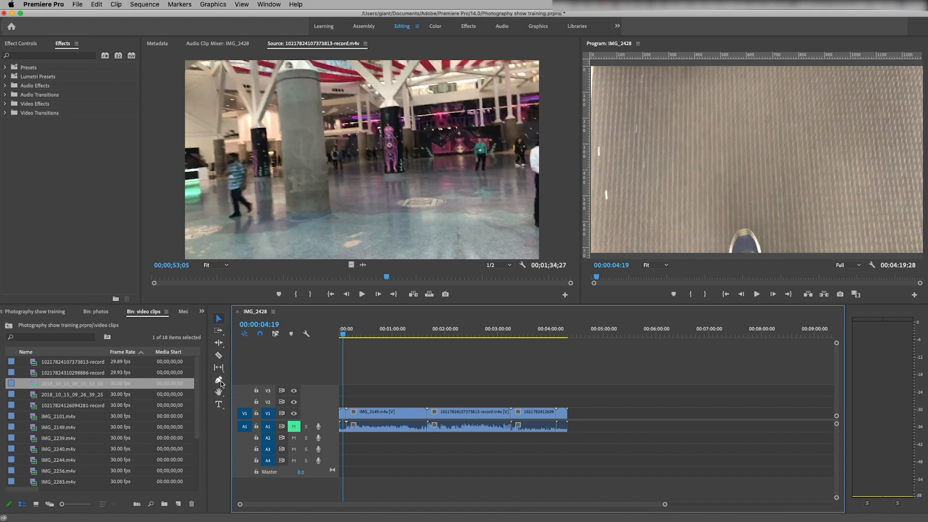
drag(345, 336, 550, 339)
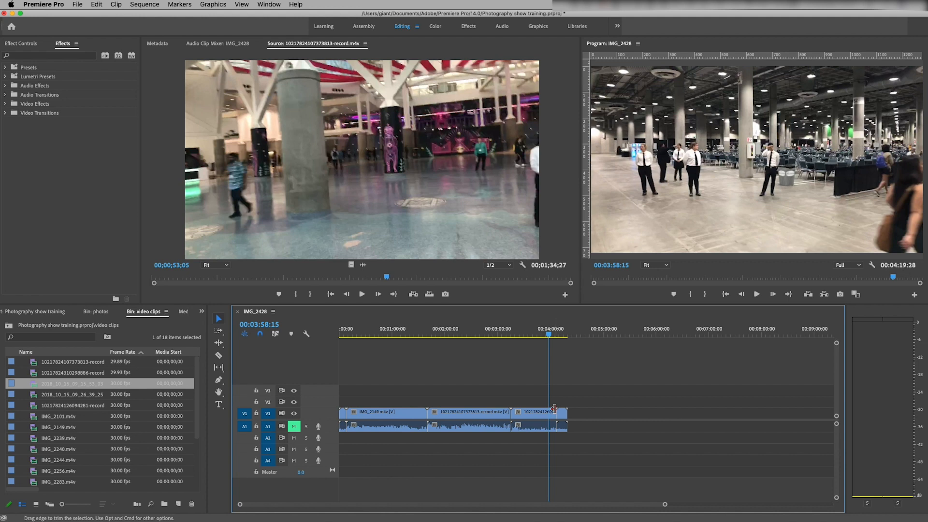
click(538, 414)
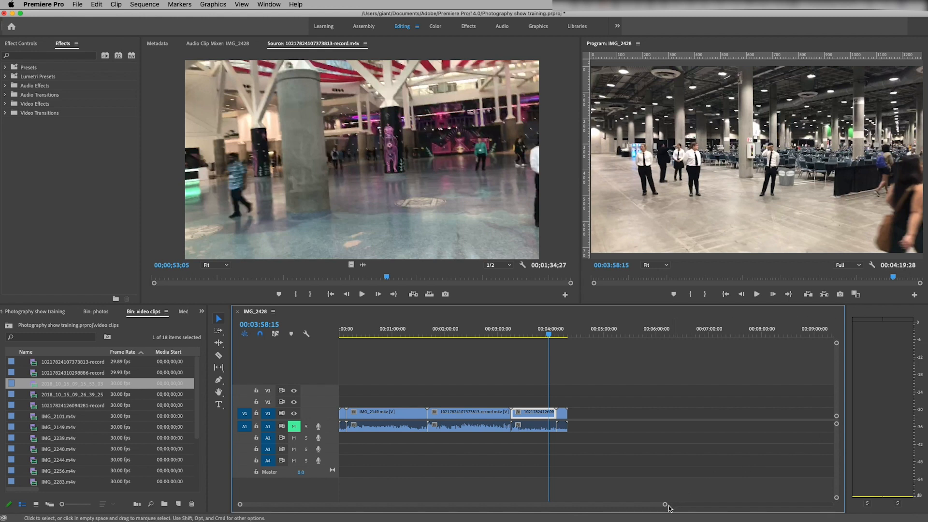
Zoom out the timeline, make the video tracks taller to show clip thumbnails, and scrub slightly back within the selected clip.
drag(666, 505, 772, 486)
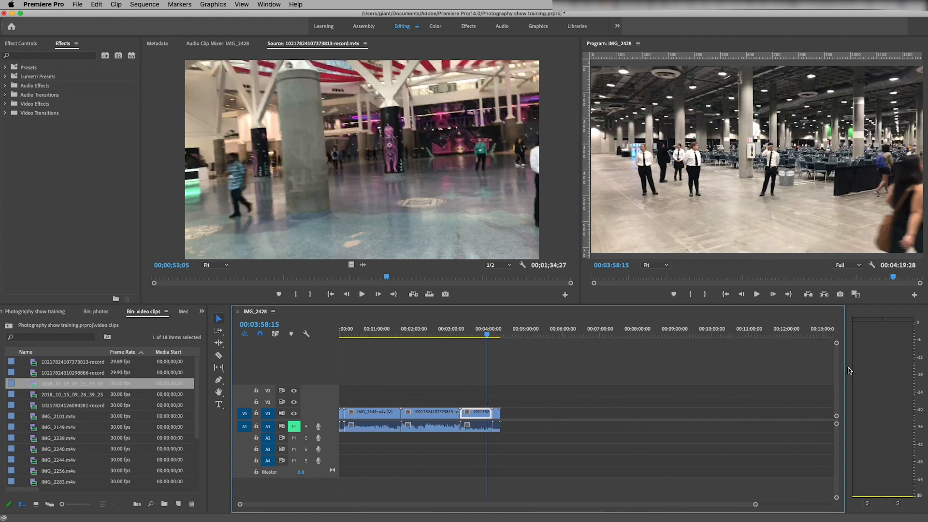
drag(837, 346, 837, 352)
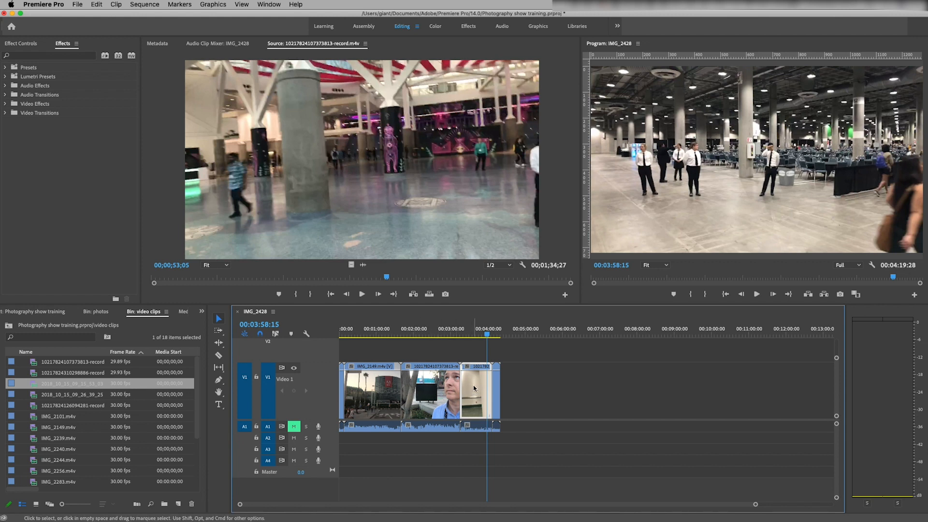
mouse_move(487, 335)
mouse_down()
mouse_move(462, 337)
mouse_move(479, 336)
mouse_up()
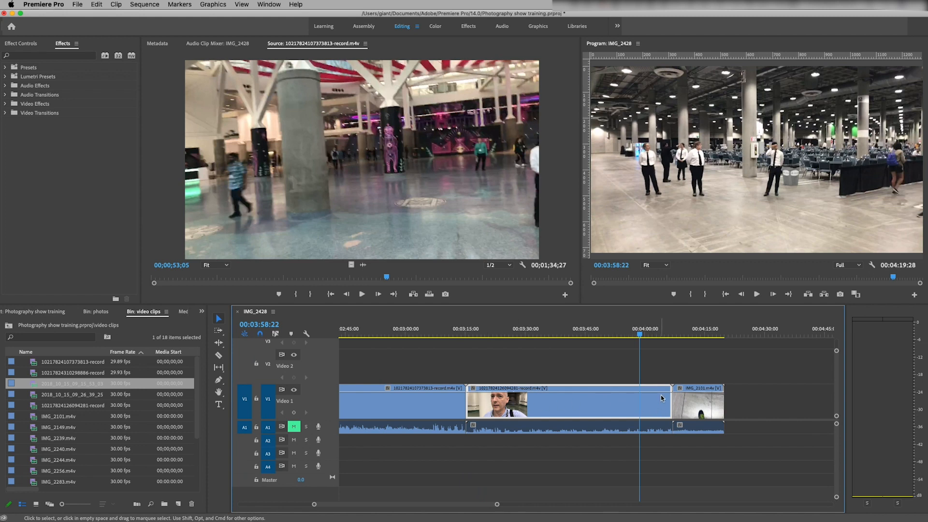
click(623, 426)
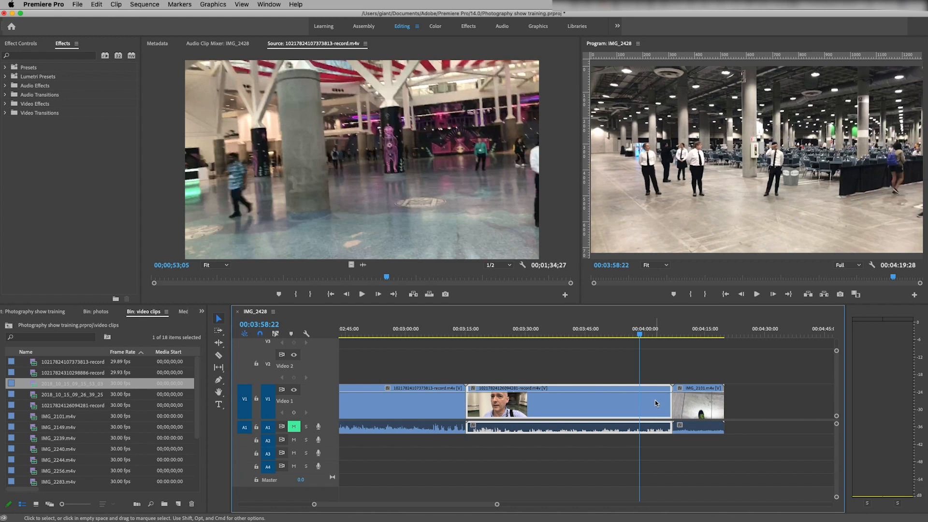
drag(676, 409, 639, 410)
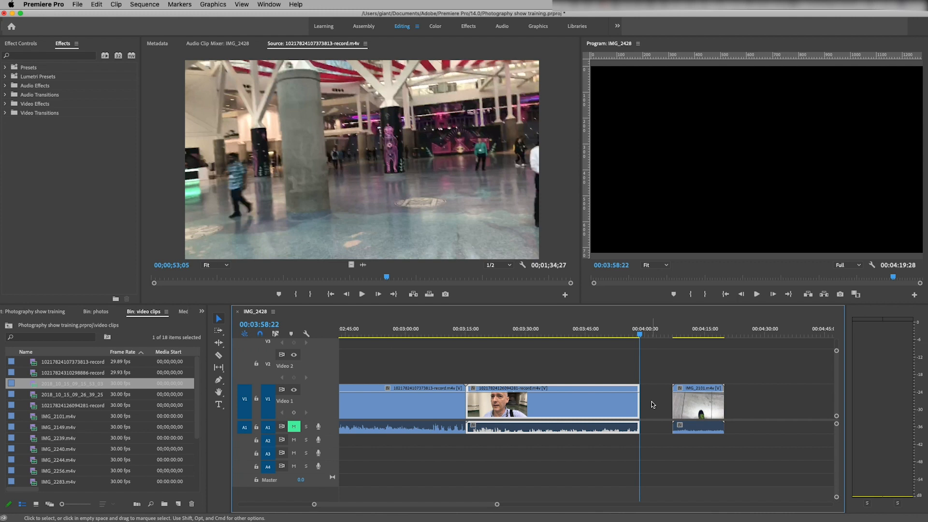
drag(639, 334, 695, 332)
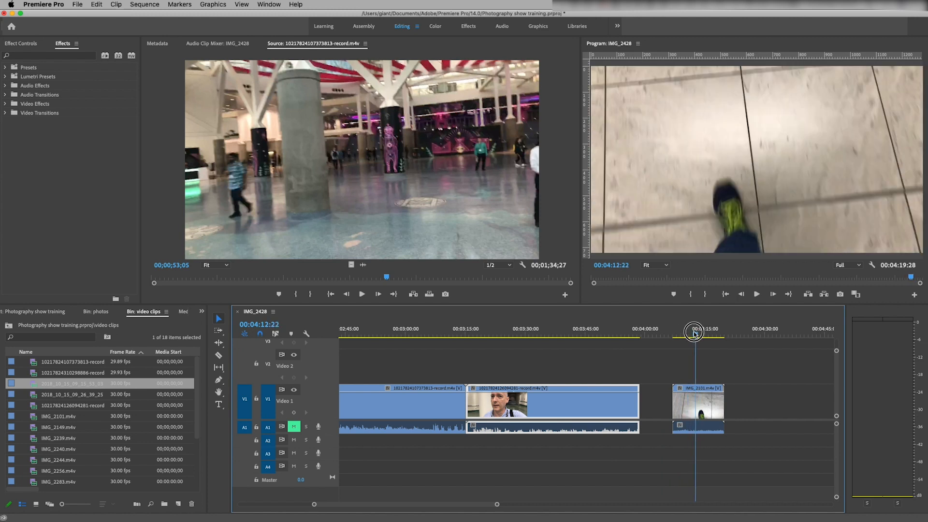
right_click(653, 407)
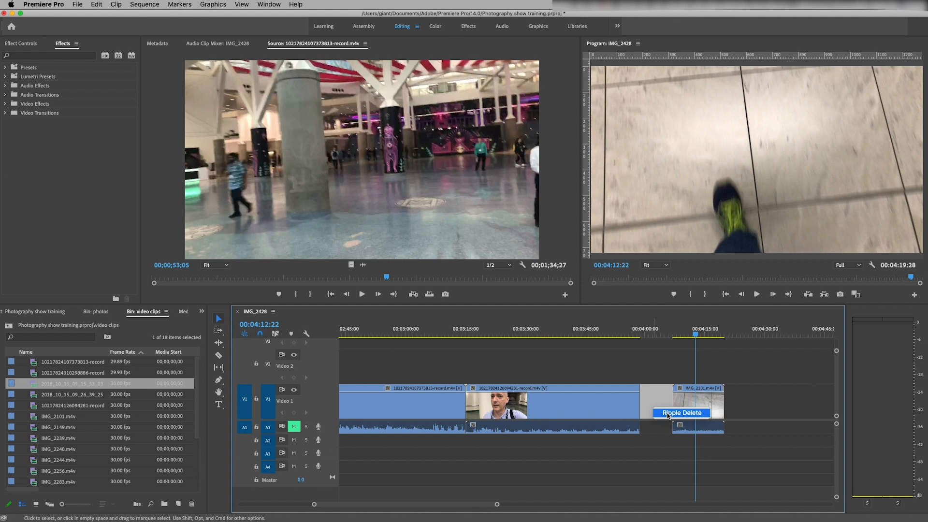
click(668, 413)
click(420, 332)
mouse_move(420, 334)
mouse_down()
mouse_move(379, 333)
mouse_move(416, 333)
mouse_up()
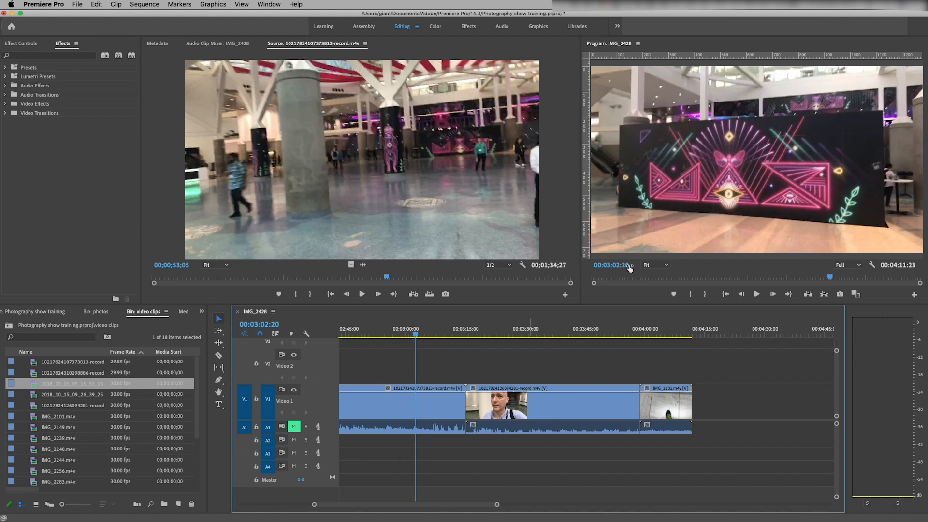
click(453, 406)
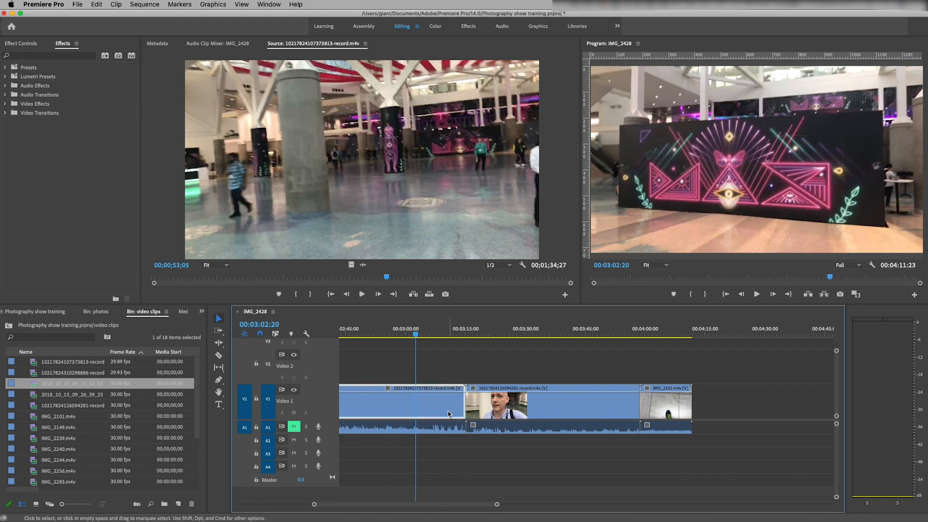
shift+click(443, 431)
drag(463, 405, 414, 402)
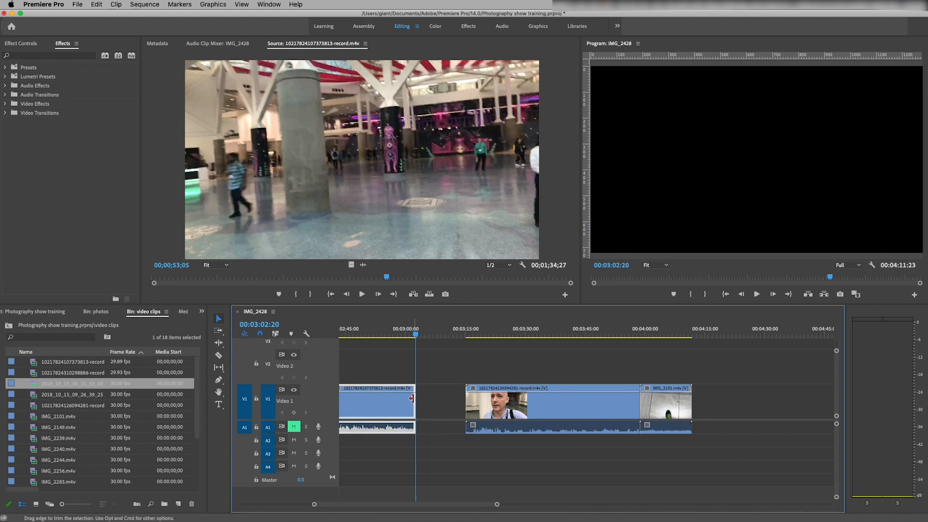
right_click(437, 404)
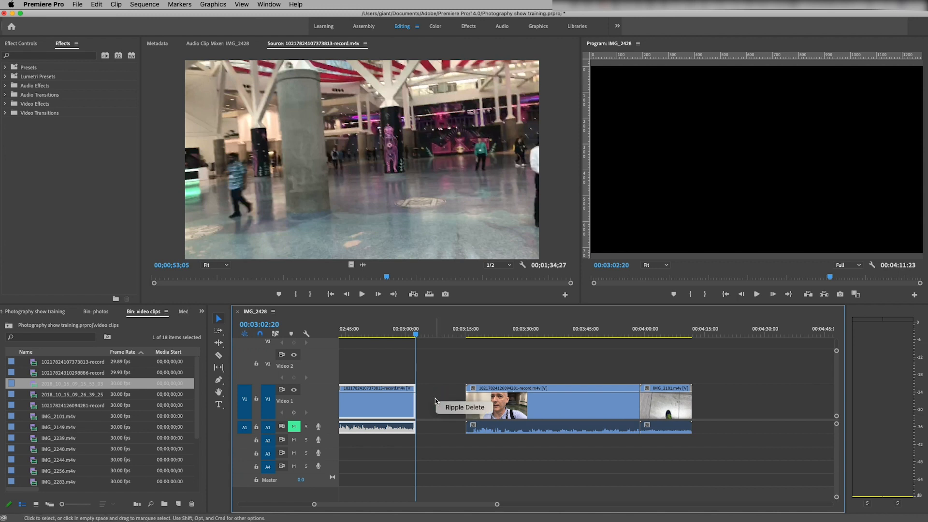
click(449, 407)
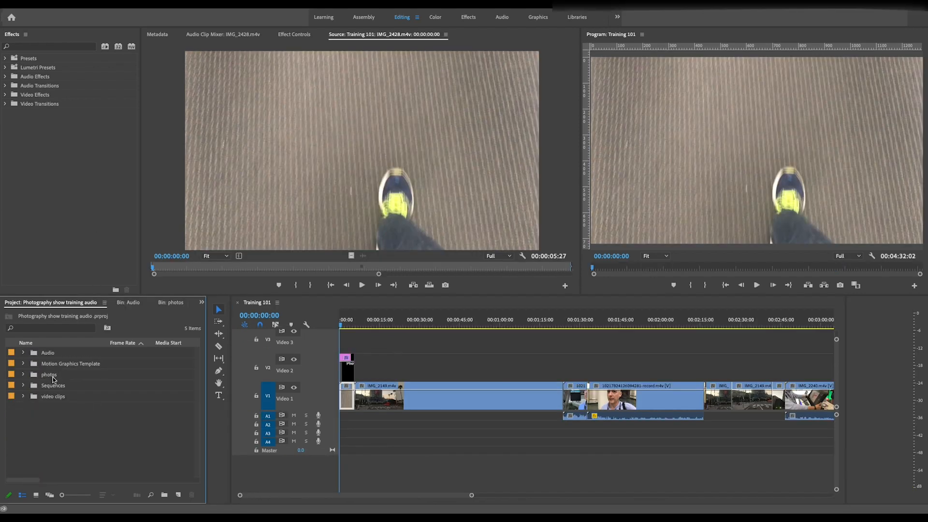
Open the Audio bin of the Photography show training audio project and load intro.wav into the Source monitor.
click(34, 353)
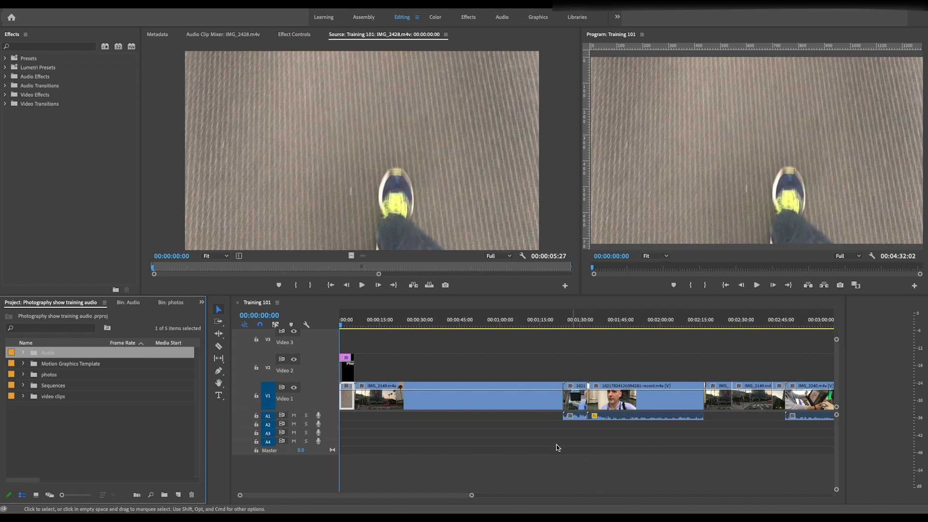
double_click(34, 353)
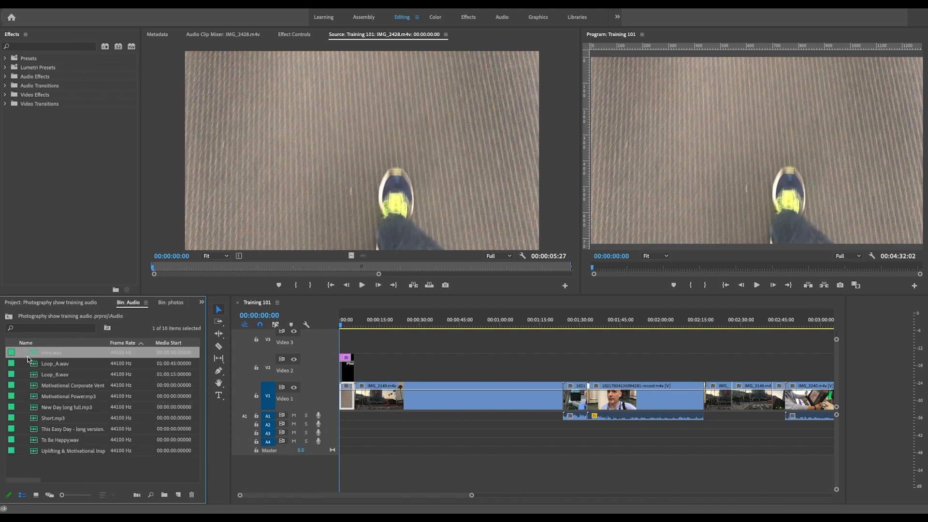
double_click(35, 353)
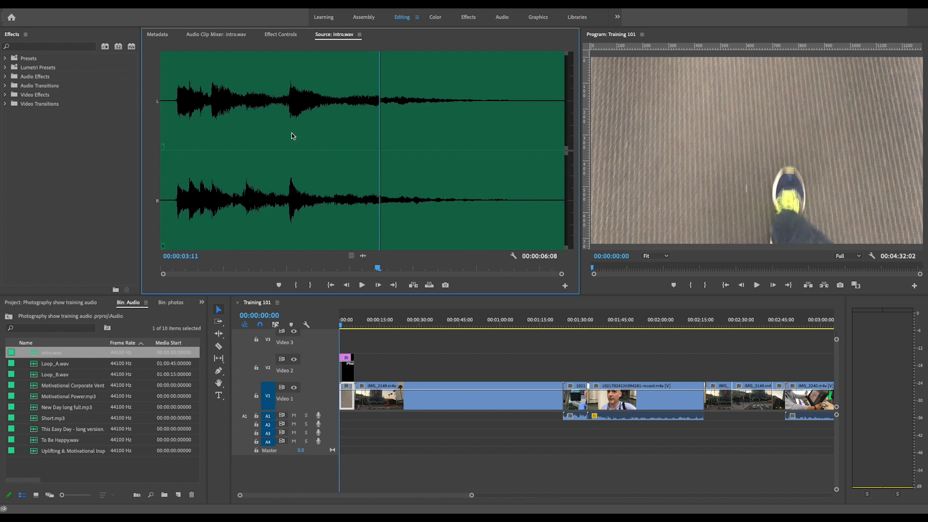
Play intro.wav in the Source monitor from its beginning and stop near the end at 00:00:05:08.
click(362, 285)
click(472, 269)
drag(472, 269, 162, 269)
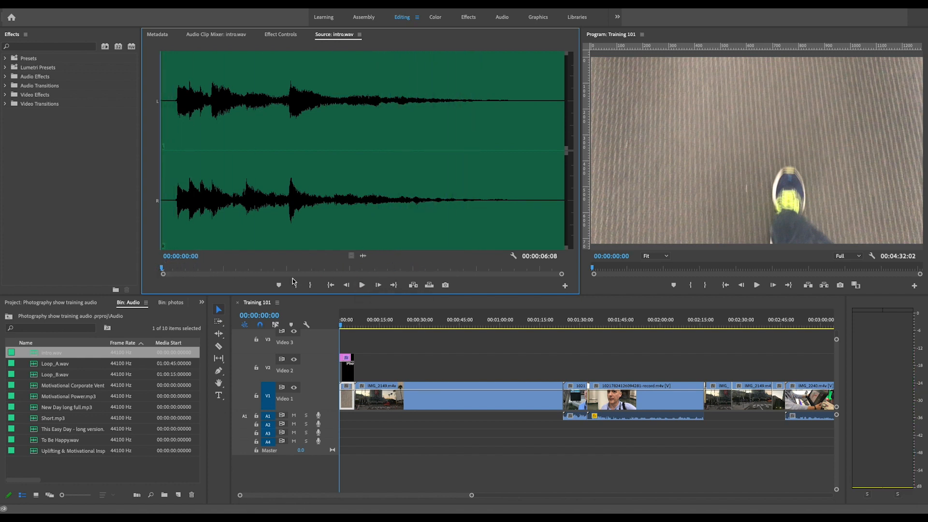
click(363, 286)
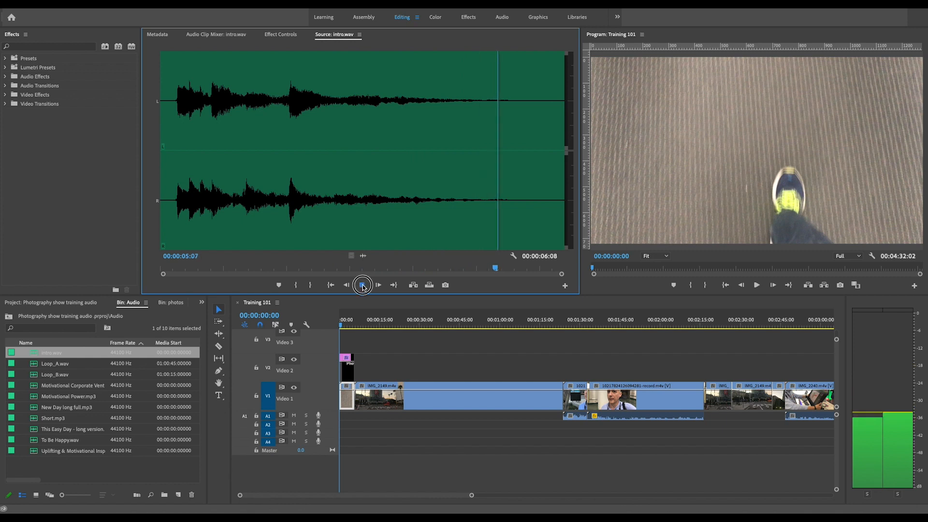
click(363, 285)
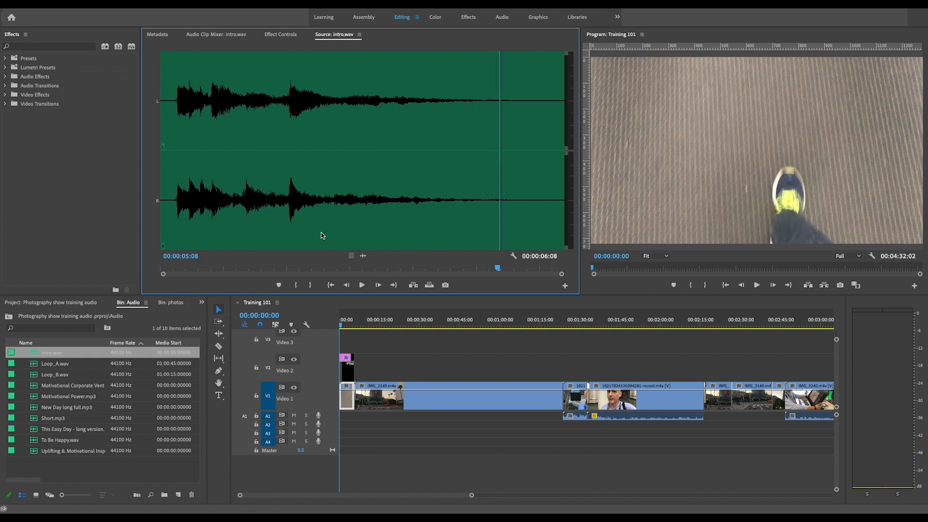
Examine the Effect Controls and Audio Clip Mixer for intro.wav and return to its waveform in the Source monitor.
click(275, 37)
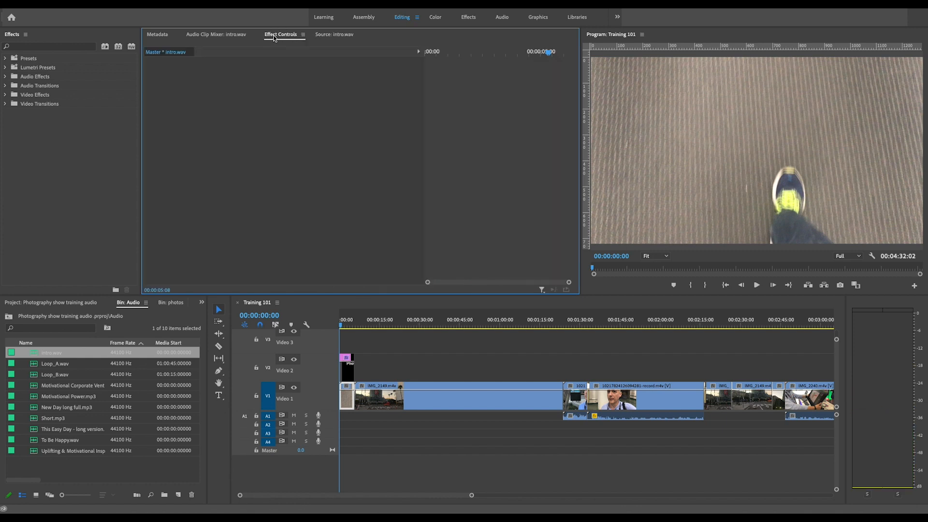
click(213, 42)
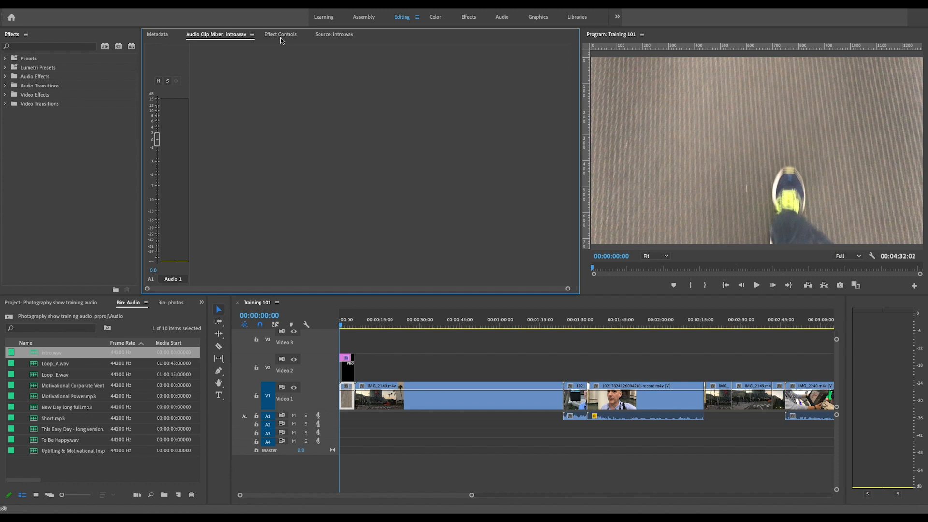
click(342, 38)
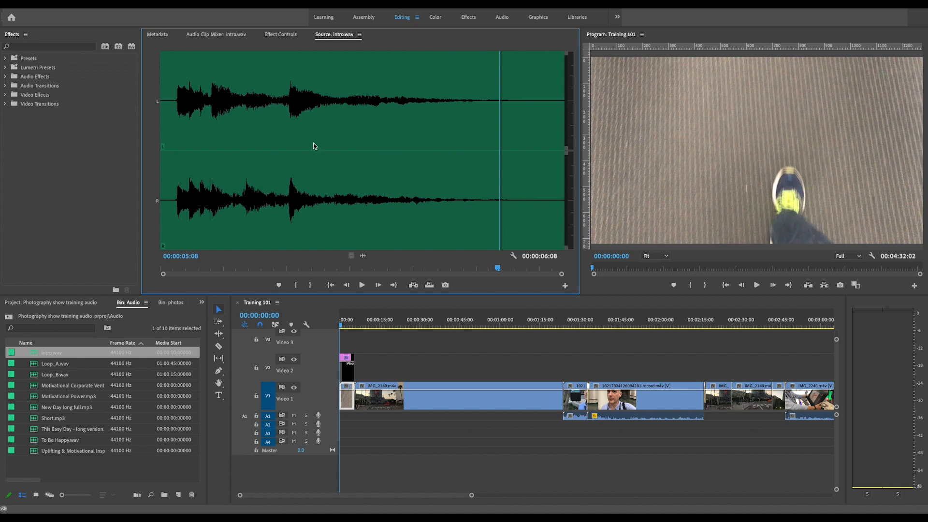
Add intro.wav at the start of track A3 in the Training 101 sequence and trim its end to the end of IMG_2428.m4v.
drag(362, 255, 340, 437)
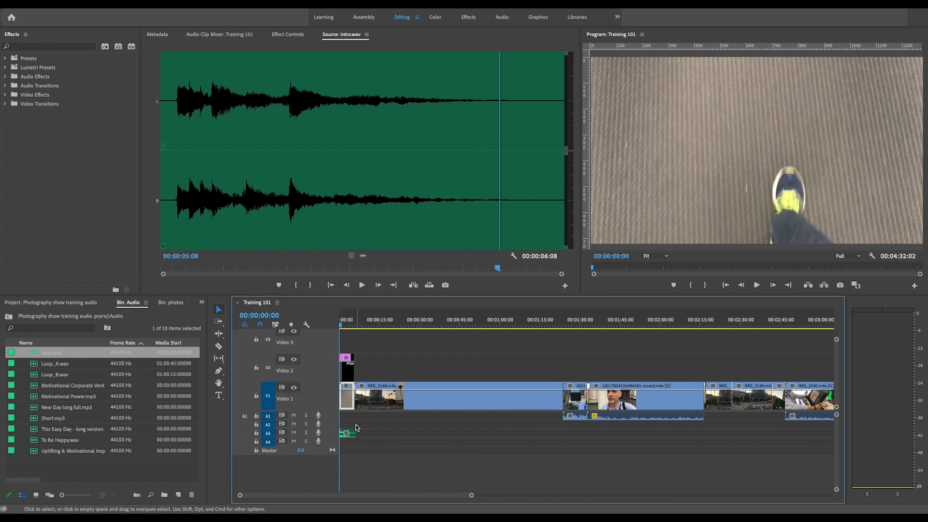
key(=)
key(=)
key(=)
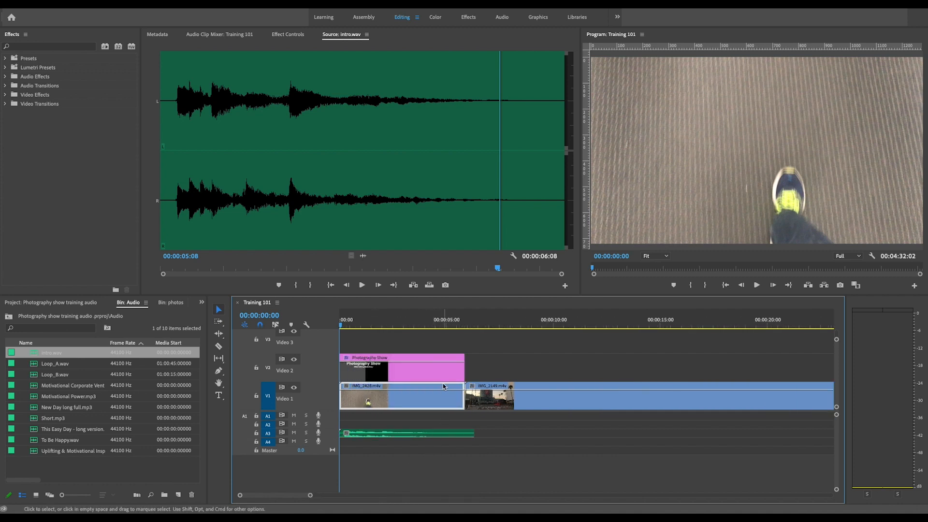
key(=)
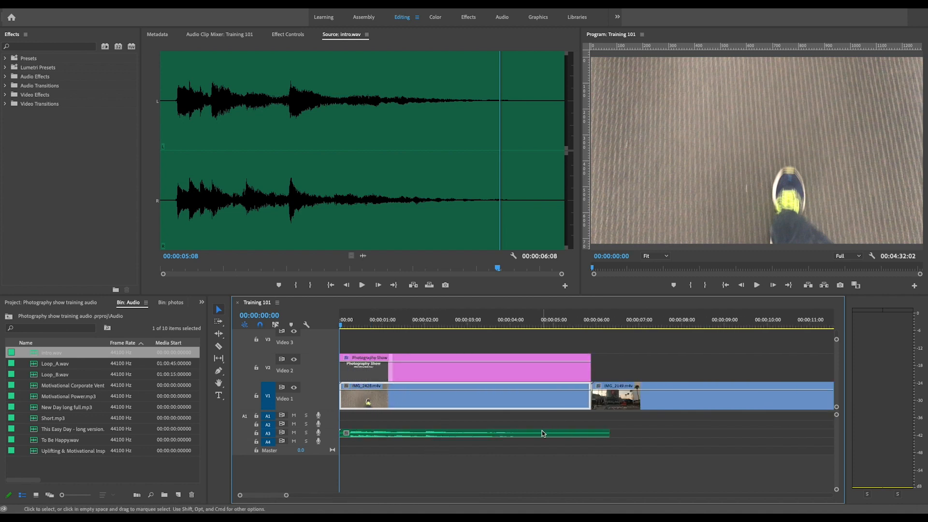
drag(611, 437, 590, 435)
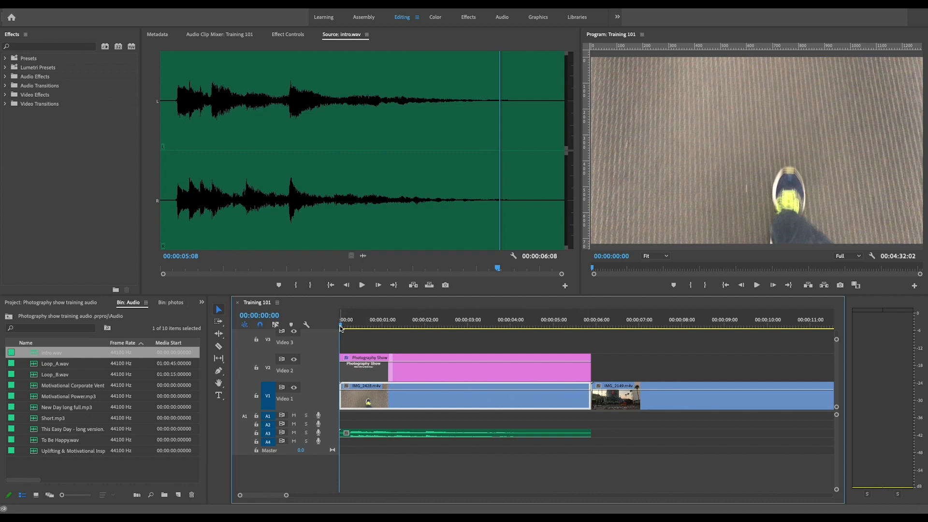
Play the opening title with its intro music and return the sequence playhead to 00:00:05:26.
key(space)
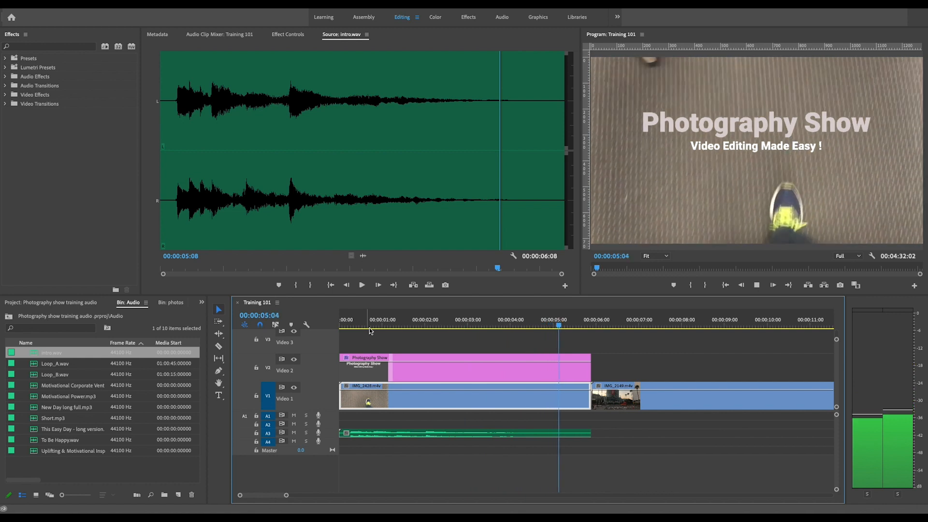
key(space)
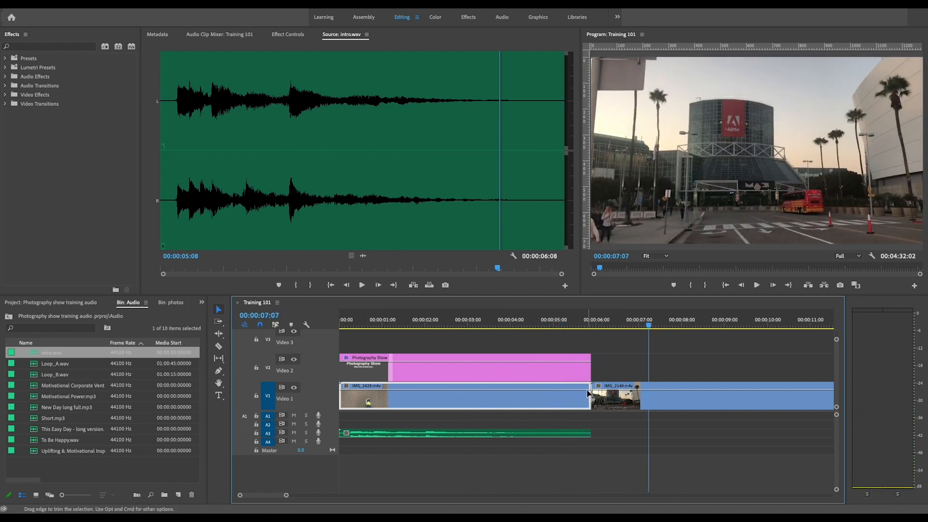
drag(594, 321, 591, 322)
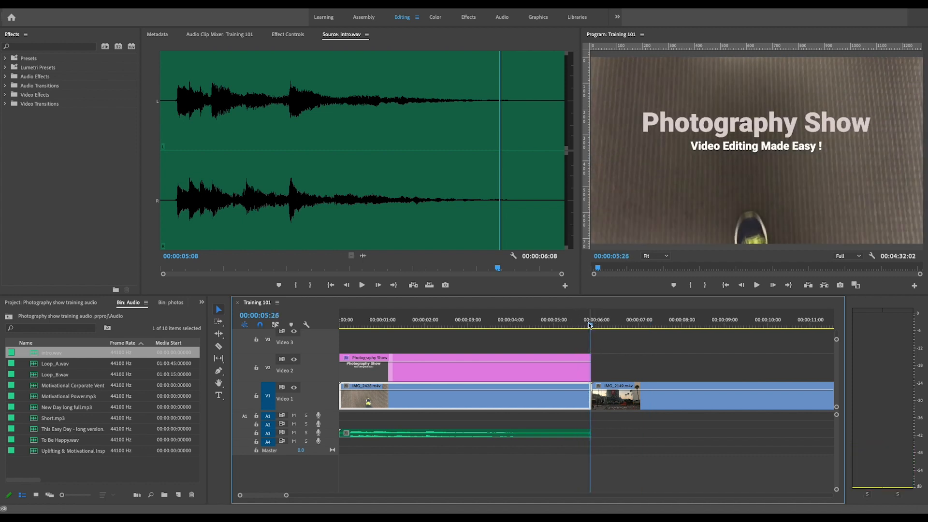
Make the audio tracks taller and show the Effect Controls of the intro.wav clip on track A3.
drag(836, 414, 830, 426)
scroll(736, 450, down, 3)
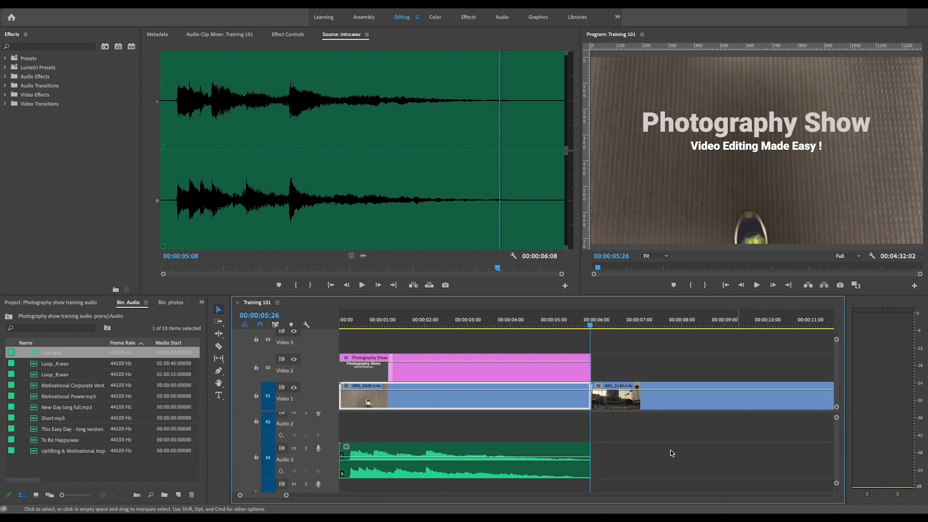
scroll(465, 452, down, 3)
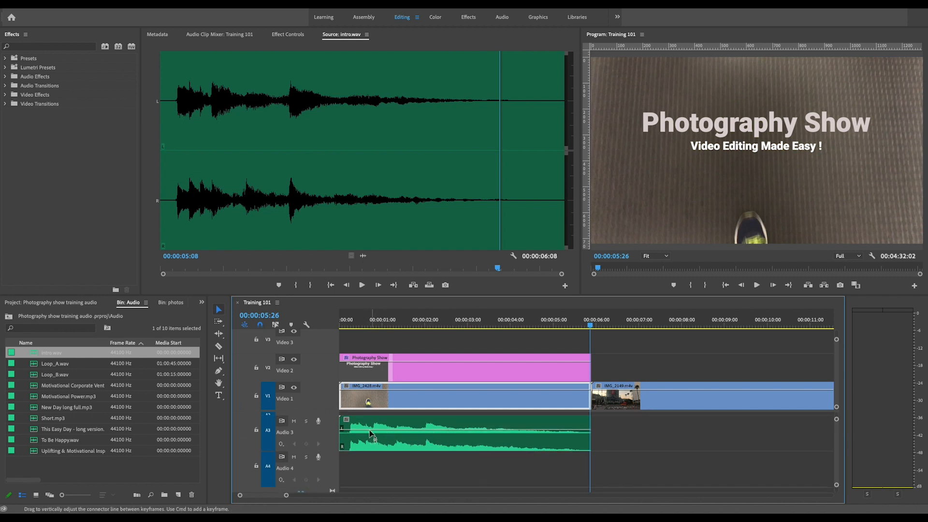
double_click(489, 418)
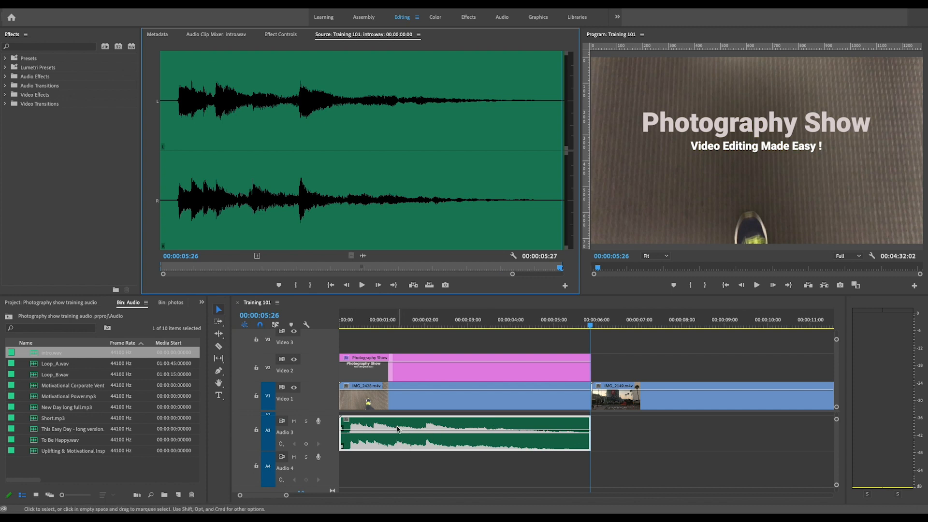
click(280, 35)
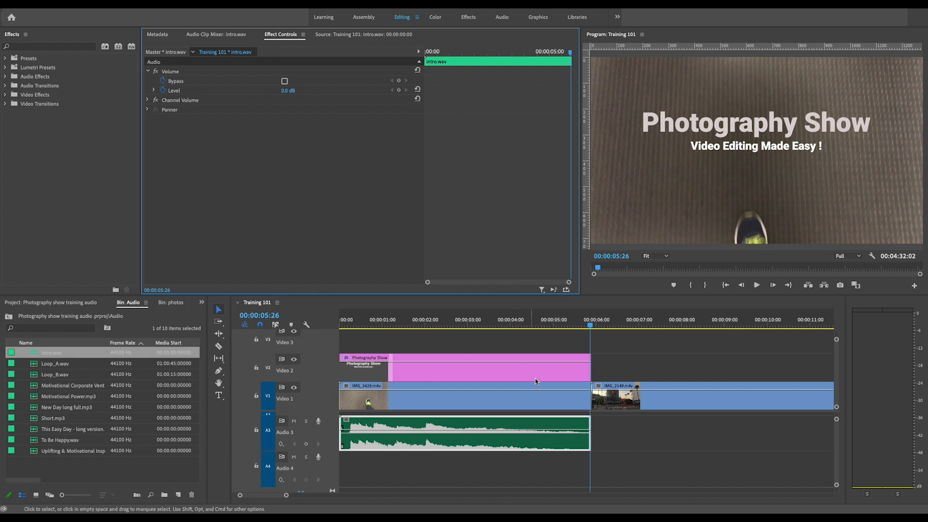
Add volume Level keyframes to the intro.wav clip at 00:00:04:27 and 00:00:05:22.
click(549, 328)
mouse_move(550, 329)
mouse_down()
mouse_move(497, 327)
mouse_move(549, 325)
mouse_up()
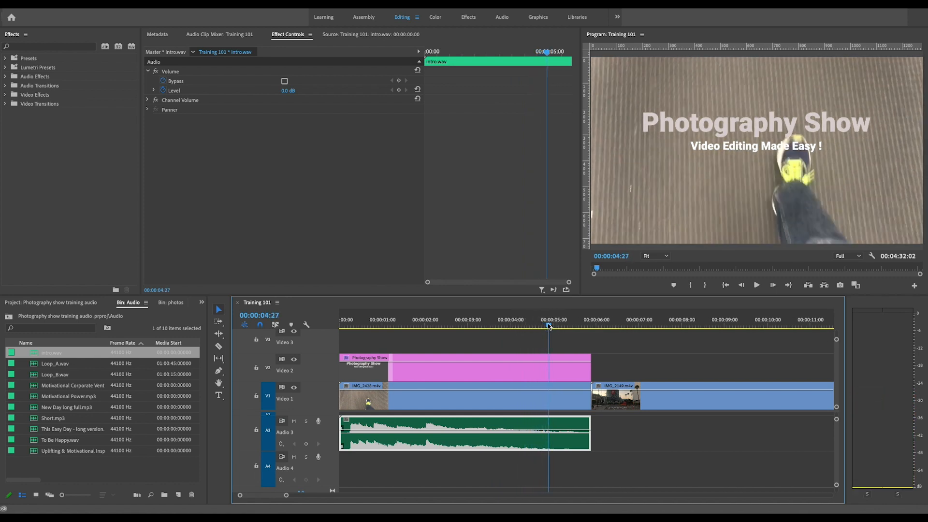
click(399, 91)
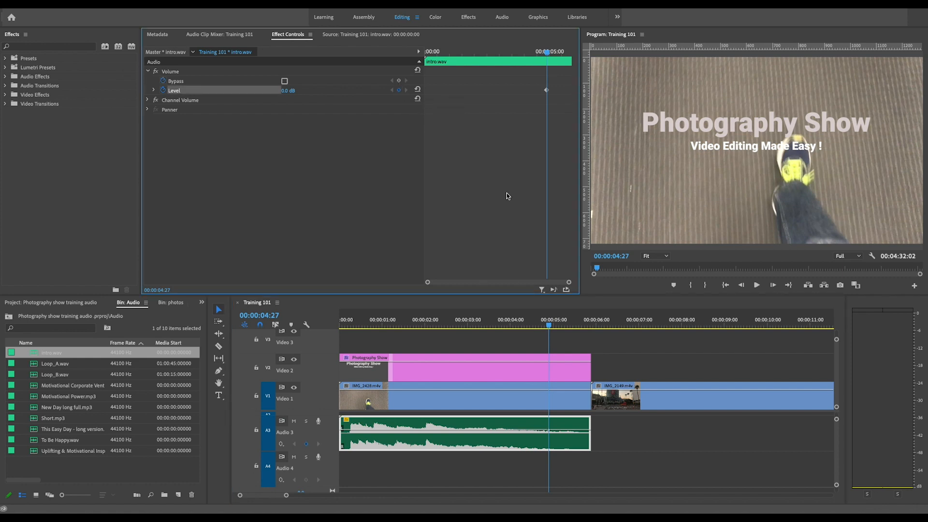
drag(550, 327, 585, 326)
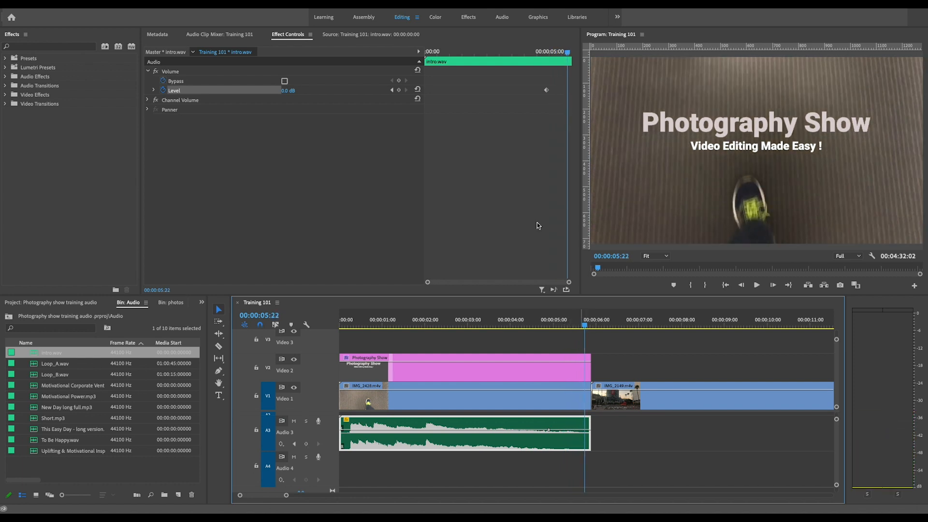
click(399, 90)
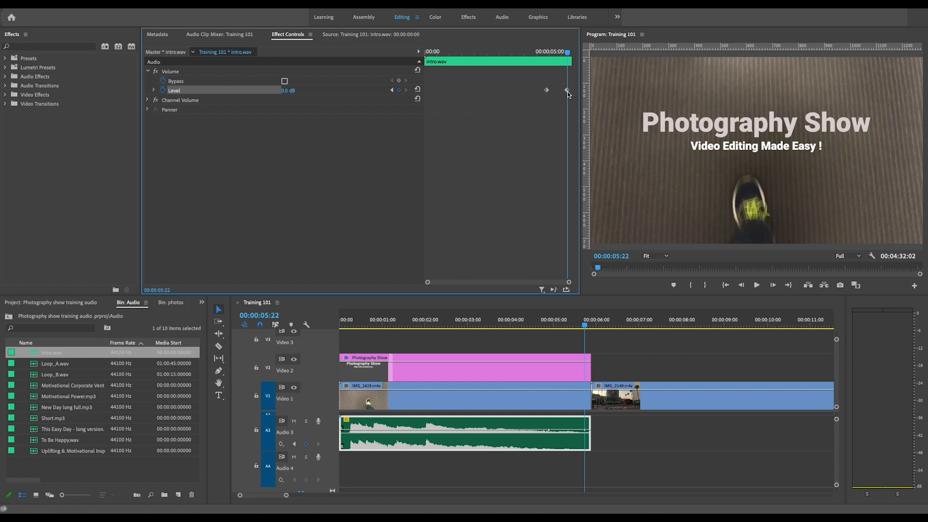
key(ctrl+s)
Return the playhead to the first Level keyframe and make the audio tracks taller to show the volume keyframes on intro.wav.
click(392, 91)
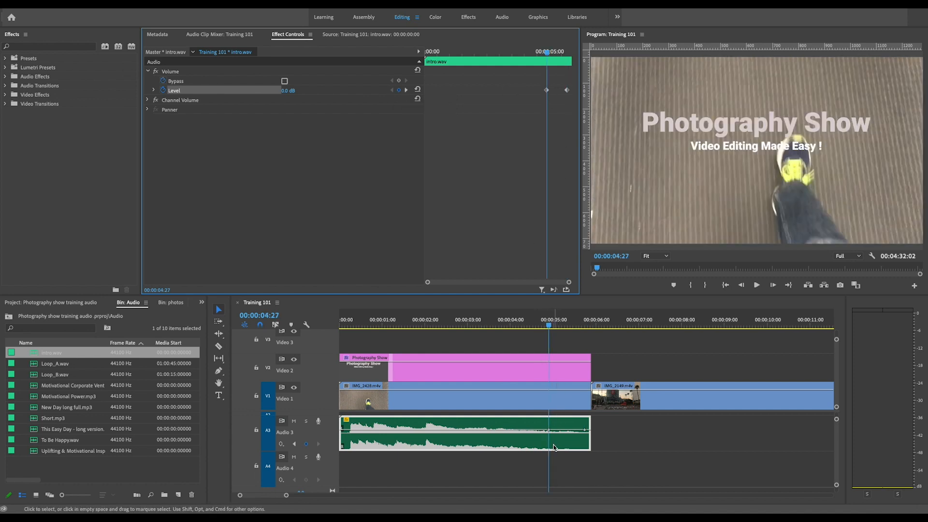
drag(837, 420, 837, 423)
scroll(761, 456, down, 3)
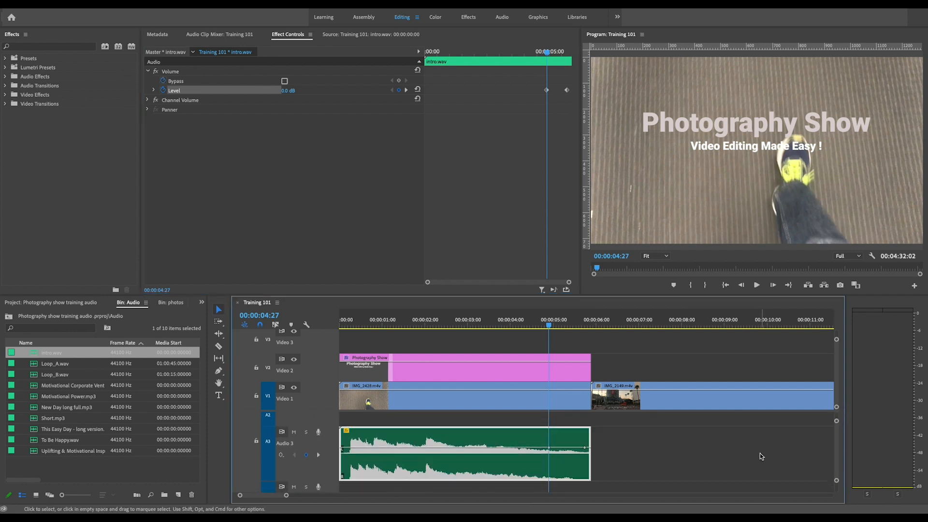
Fade out intro.wav by dropping its last Level keyframe to the clip's bottom, nudging the first one earlier and bending the fade with a middle keyframe.
scroll(760, 454, down, 1)
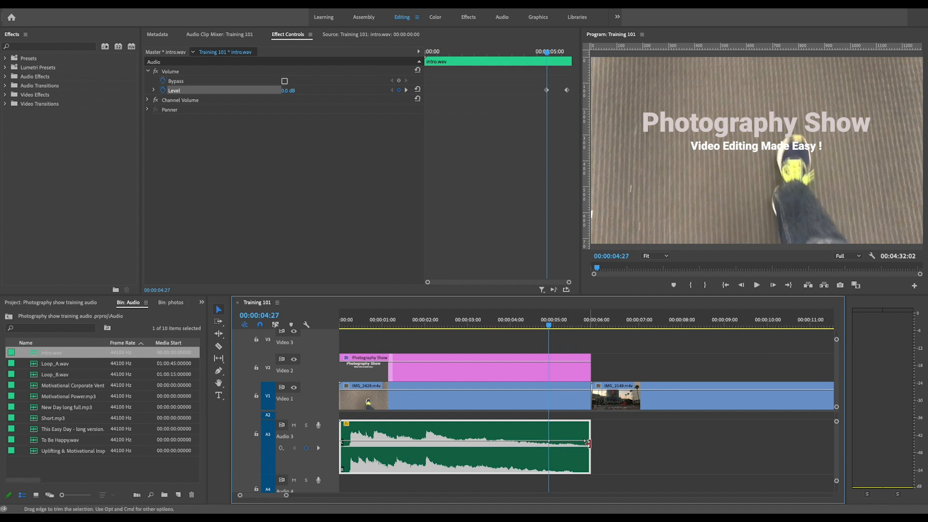
drag(586, 443, 583, 469)
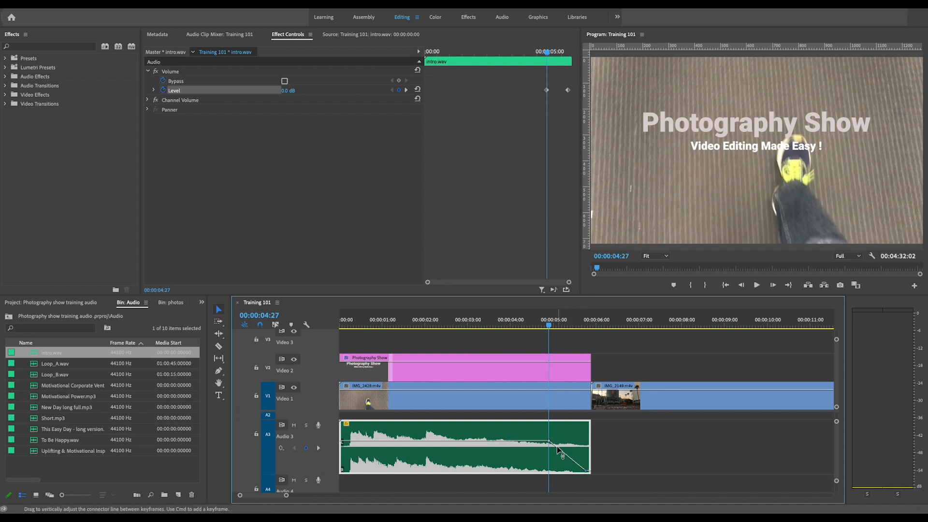
drag(549, 441, 545, 441)
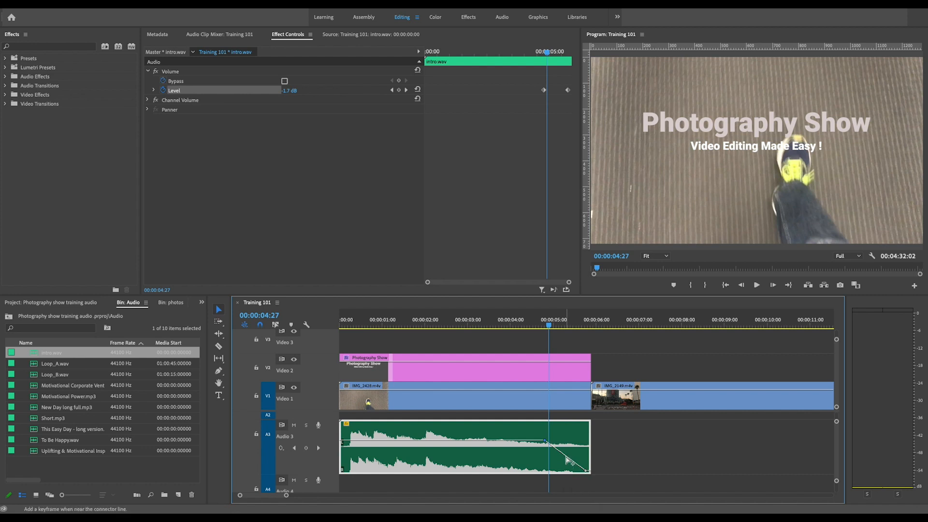
super+click(565, 457)
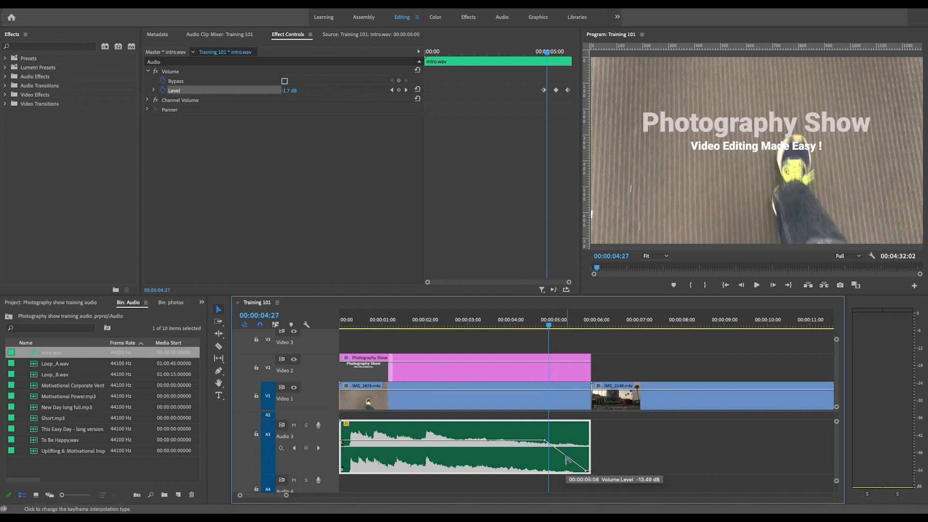
drag(567, 457, 554, 453)
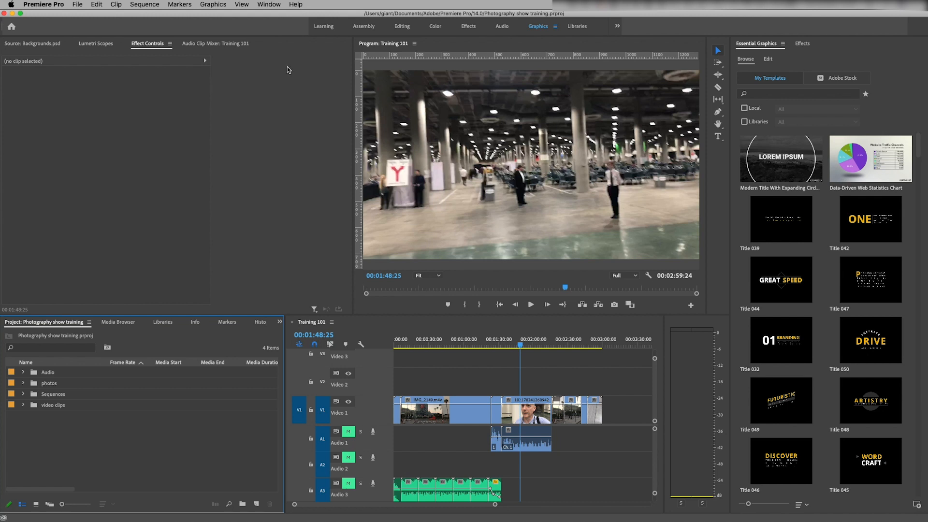
Add the Modern Title With Expanding Circle template to track V2 above IMG_2149.m4v and move the playhead to 00:00:53:17.
click(240, 93)
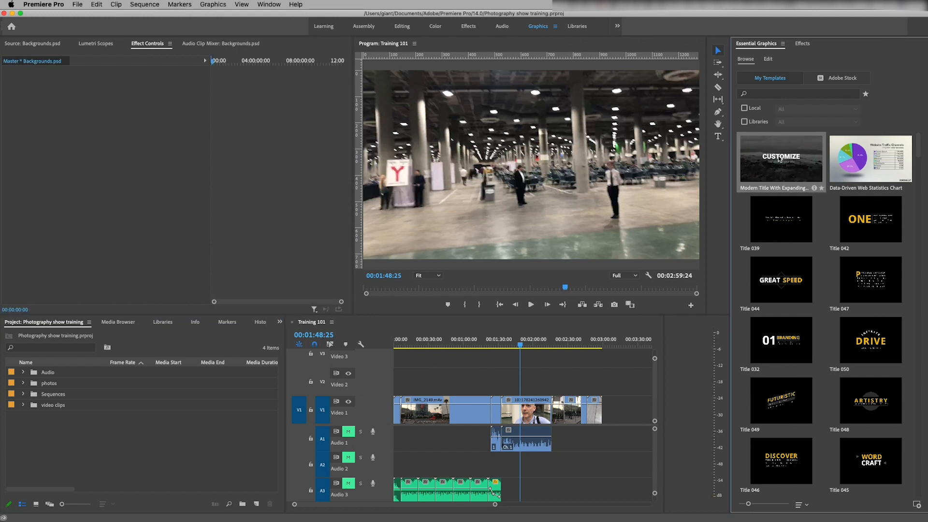
drag(779, 162, 450, 383)
drag(454, 345, 457, 344)
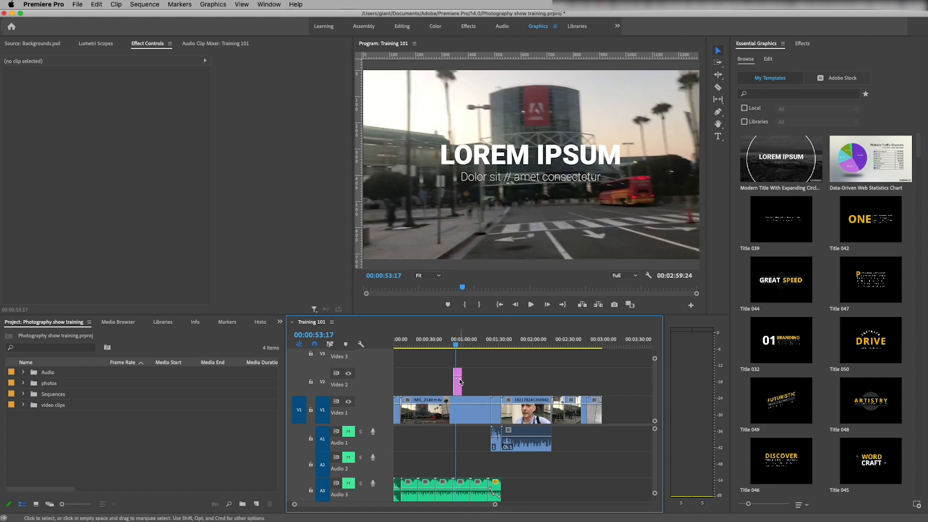
Extend the end of the title graphic on track V2 to about 00:01:15 and play it from its start.
drag(458, 379, 481, 379)
drag(458, 344, 453, 345)
key(space)
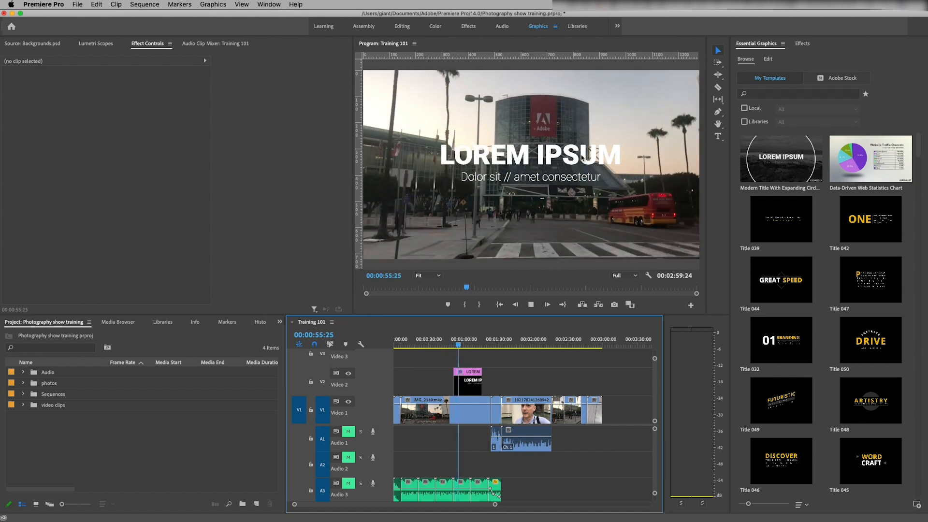
Move the title graphic to the start of track V2 and select its LOREM IPSUM text layer with the playhead at 00:00:04:22.
drag(465, 375, 413, 375)
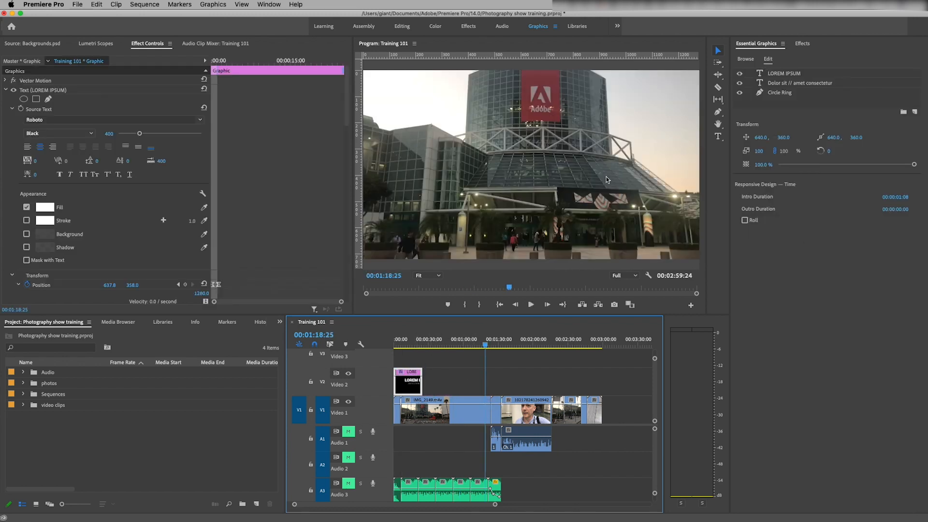
click(404, 340)
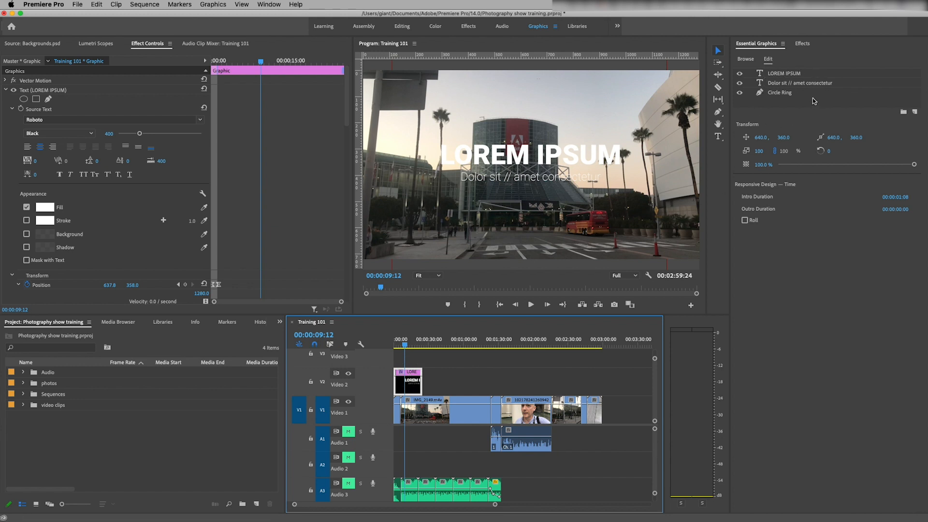
click(779, 75)
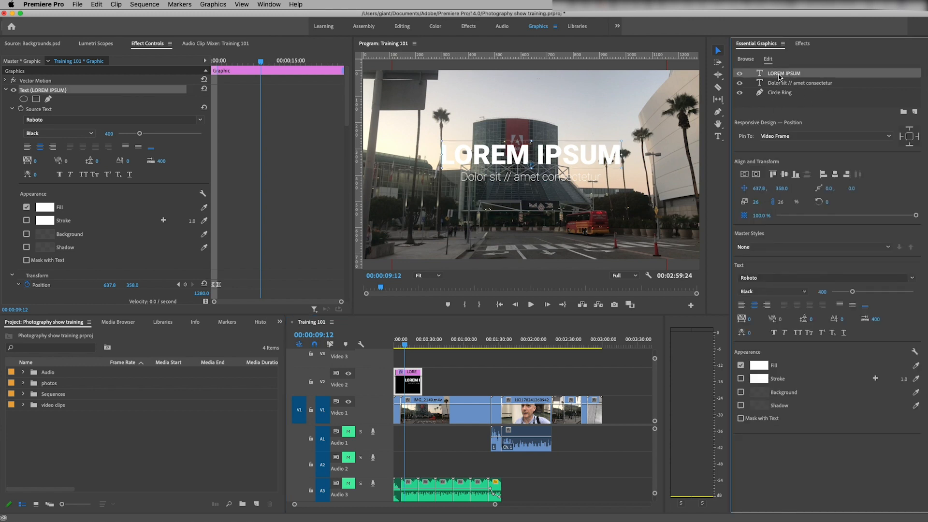
click(779, 86)
click(780, 75)
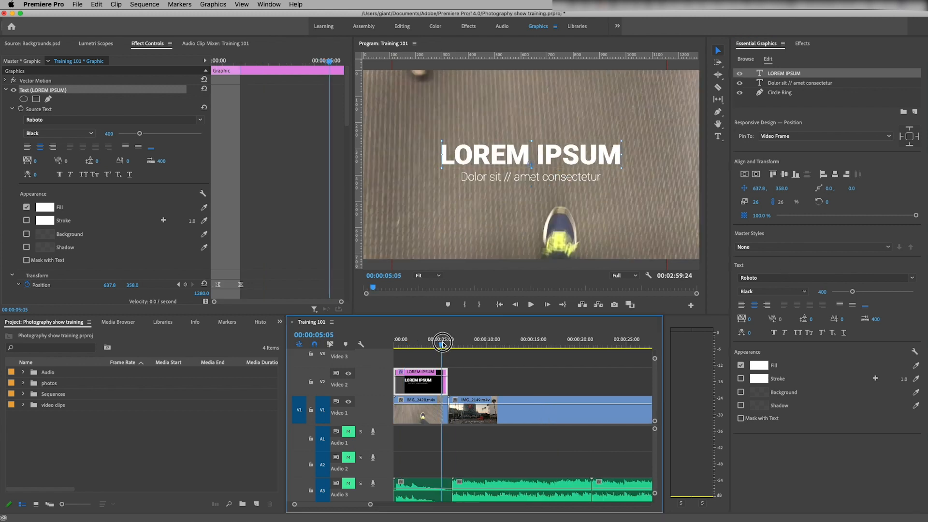
drag(443, 345, 442, 344)
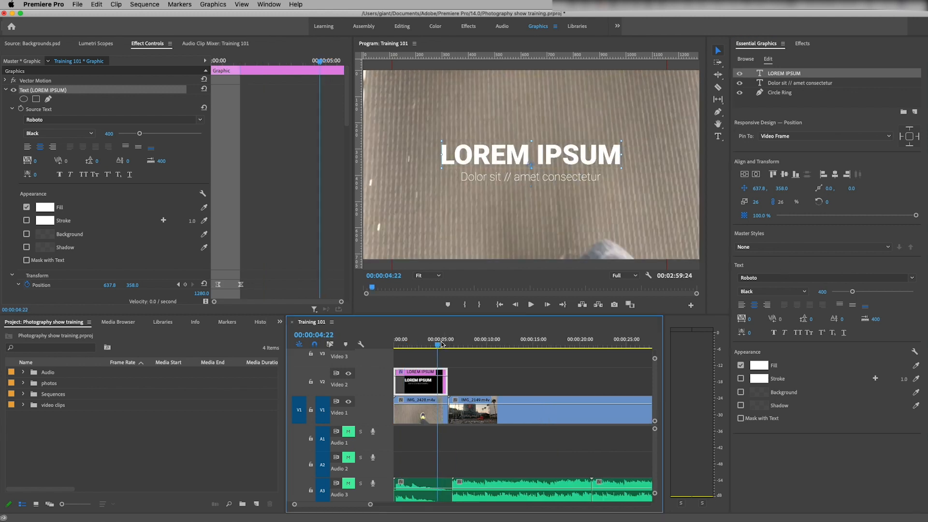
Replace the title's LOREM IPSUM headline with "Photography Show" using the Type tool.
double_click(778, 75)
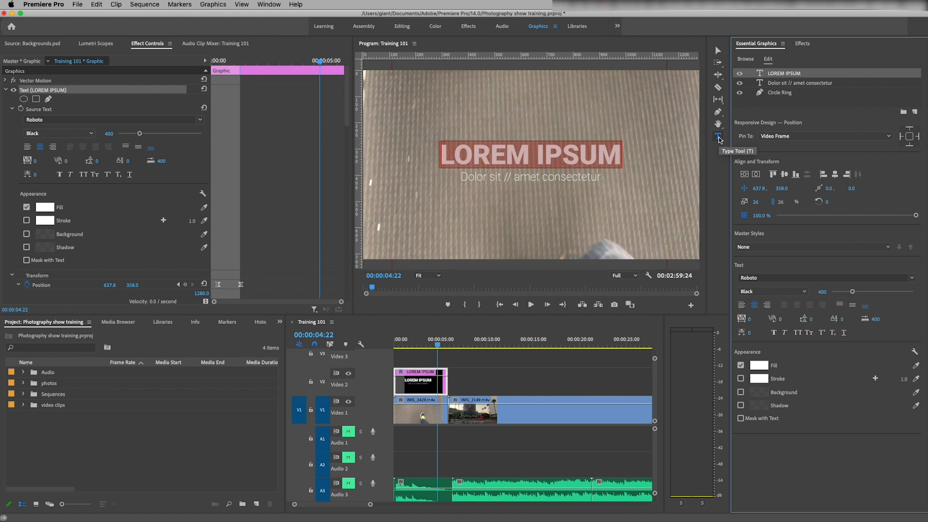
click(718, 137)
text(Ph)
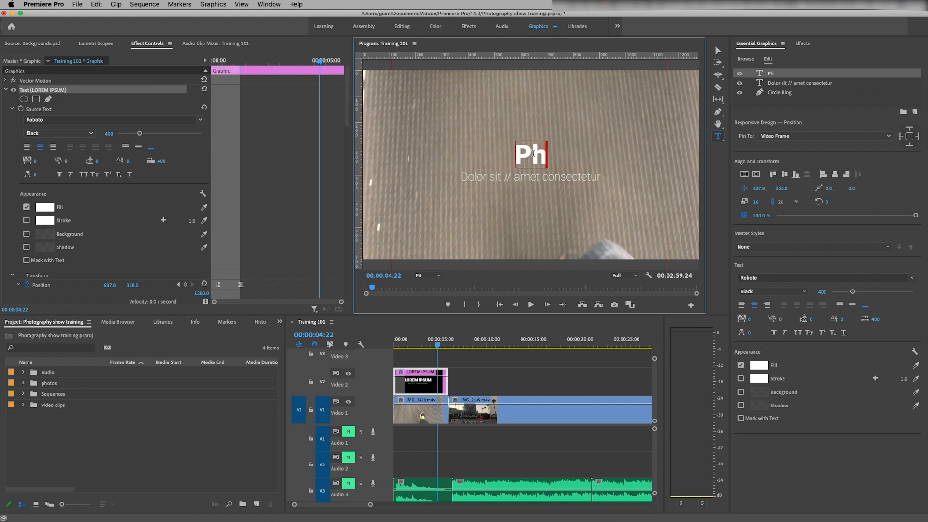
text(otography Show)
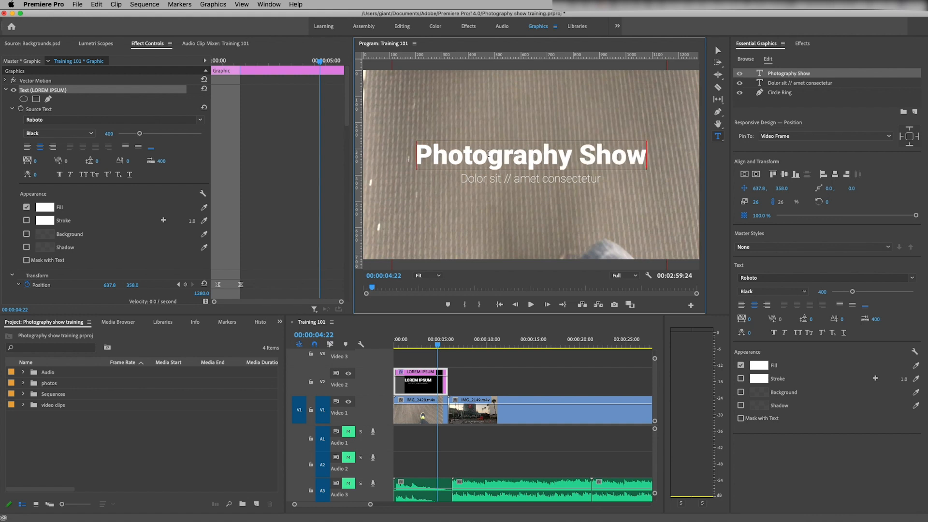
Replace the title's subtitle text with "Video Editing Made Easy !" and return to the Selection tool.
click(493, 178)
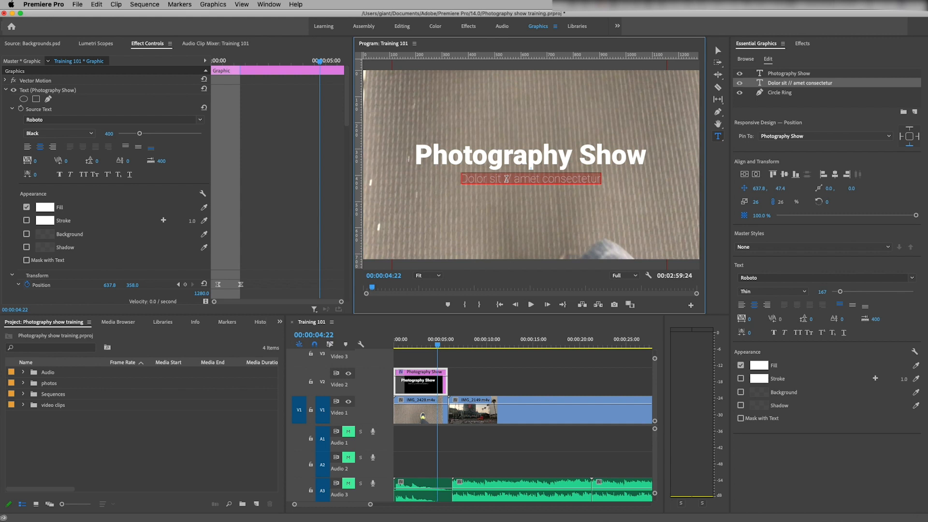
text(Video)
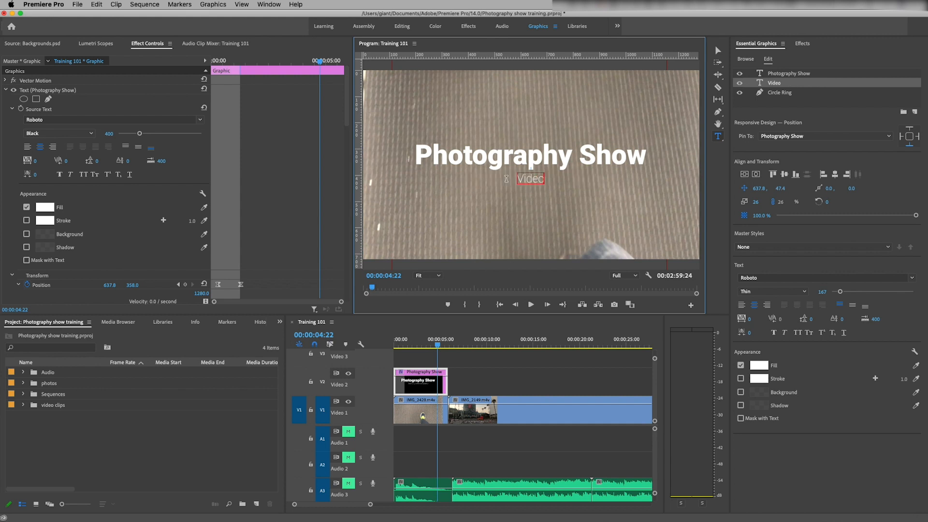
text( Editing made)
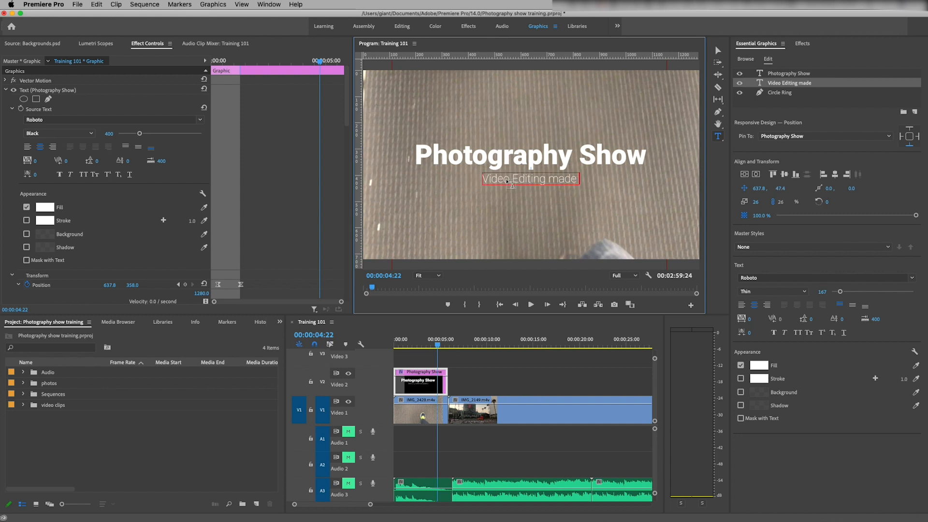
text( easy !)
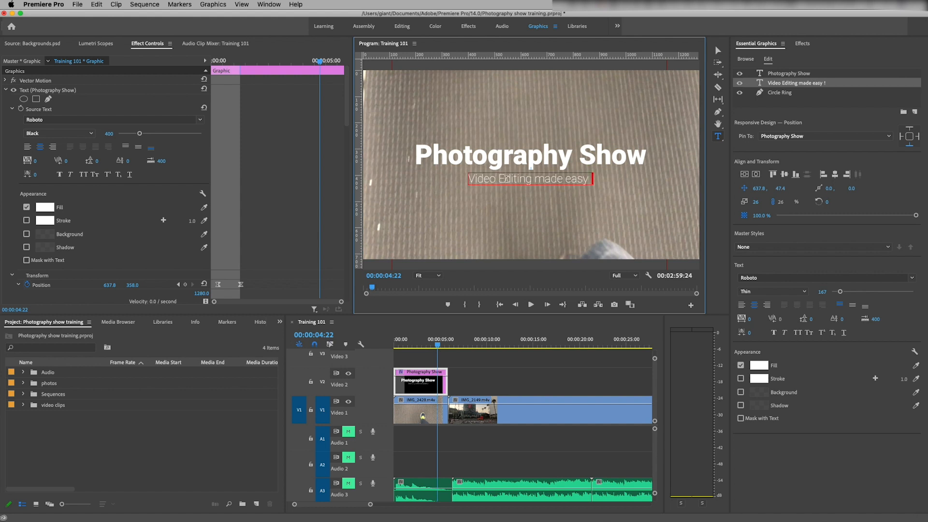
click(545, 178)
key(BackSpace)
text(M)
key(Delete)
text(E)
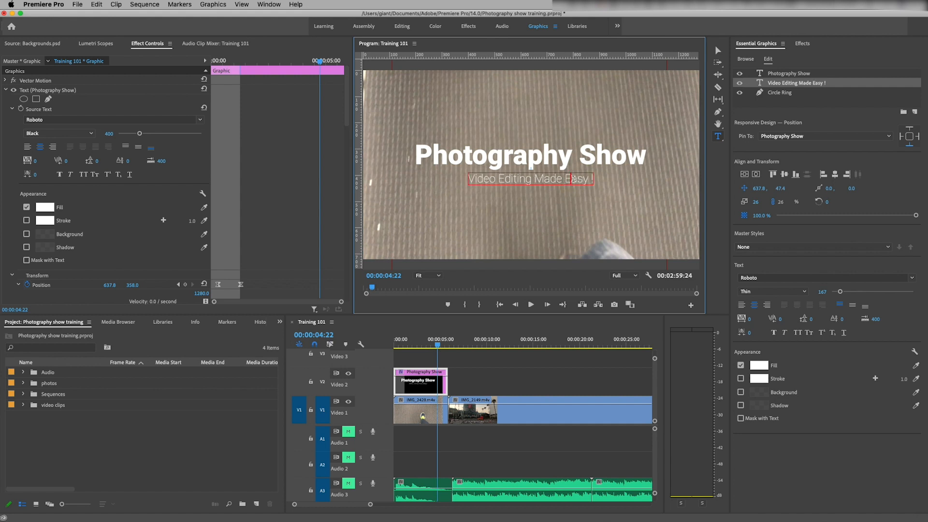
click(718, 50)
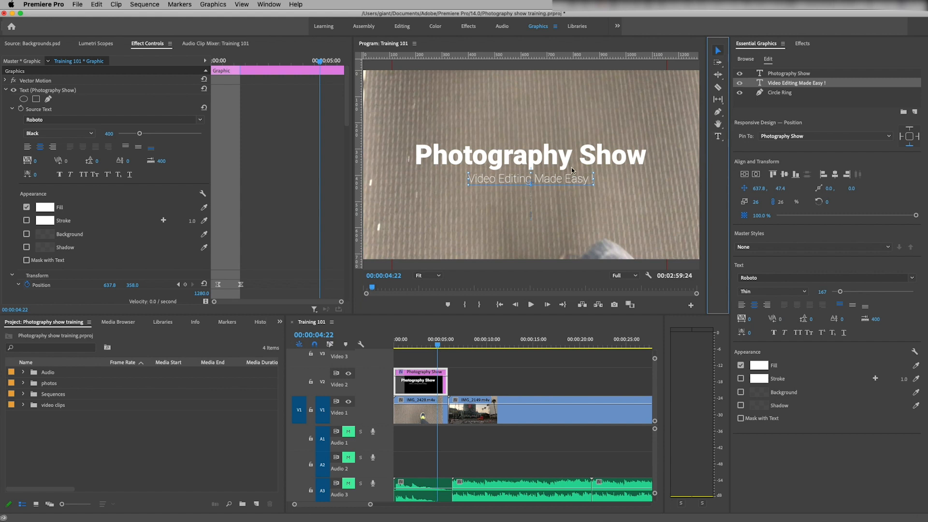
Try the dark red fill B12121 on the Photography Show headline and undo the colour change.
click(520, 163)
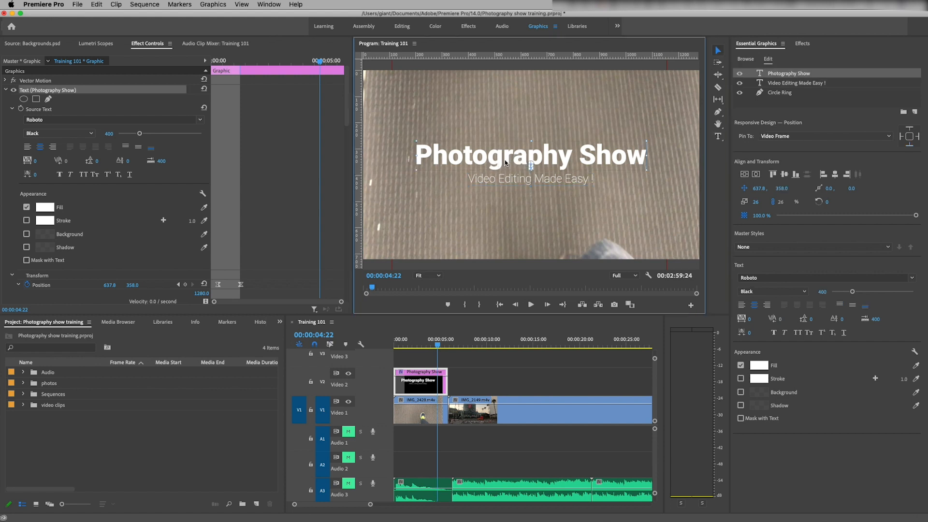
click(759, 366)
drag(75, 59, 274, 176)
click(291, 266)
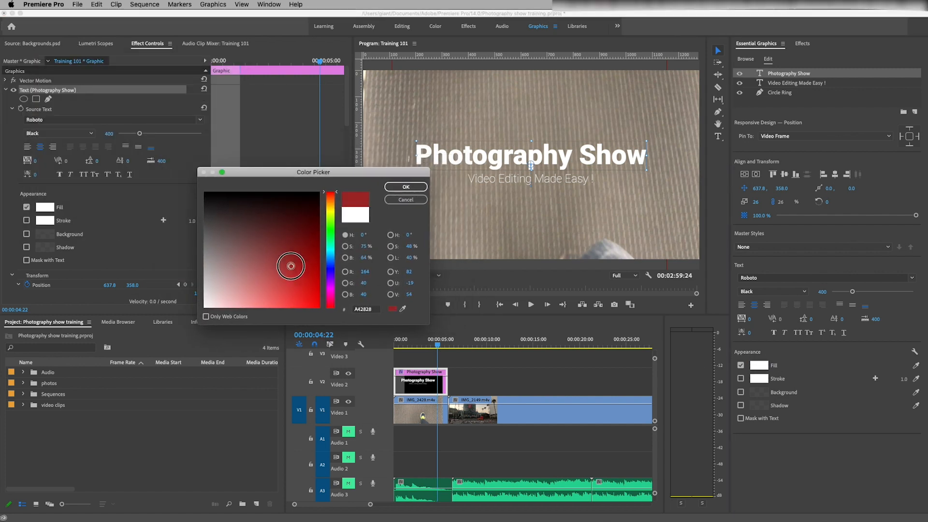
click(303, 272)
click(285, 270)
click(298, 272)
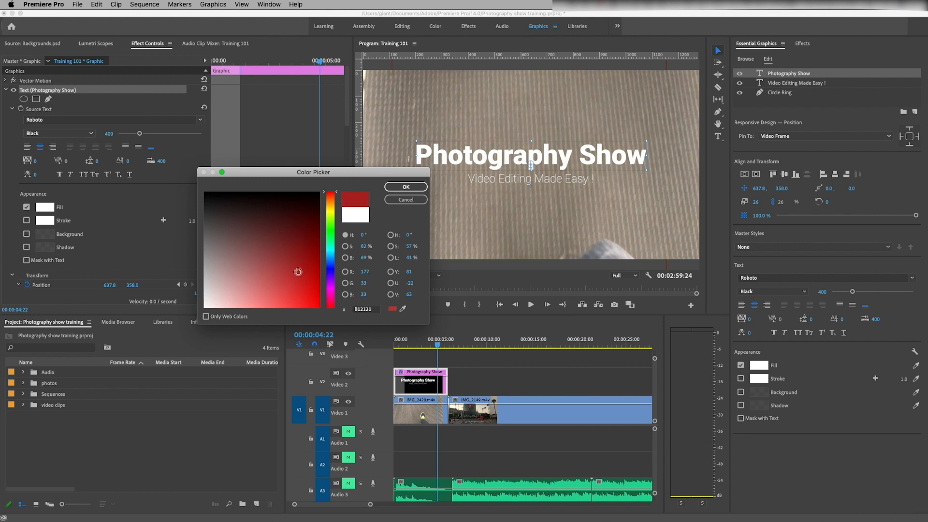
click(416, 186)
key(super+z)
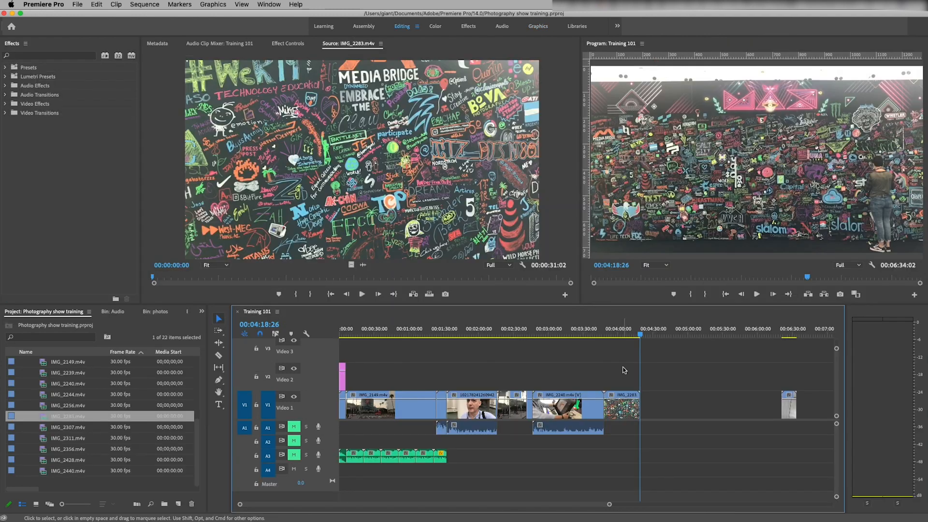
Apply a Cross Dissolve video transition to the cut between the two -record.m4v clips on track V1 near 00:01:33 and select it.
click(6, 113)
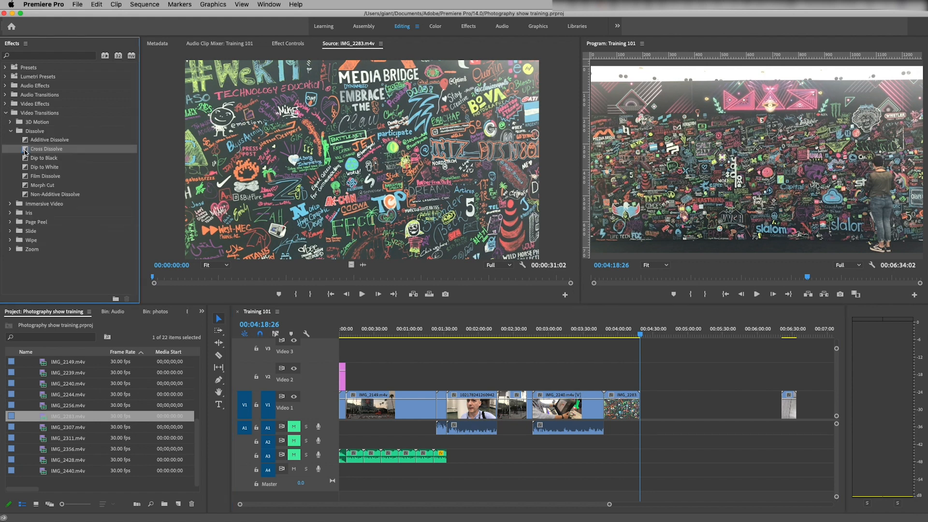
drag(27, 153, 448, 410)
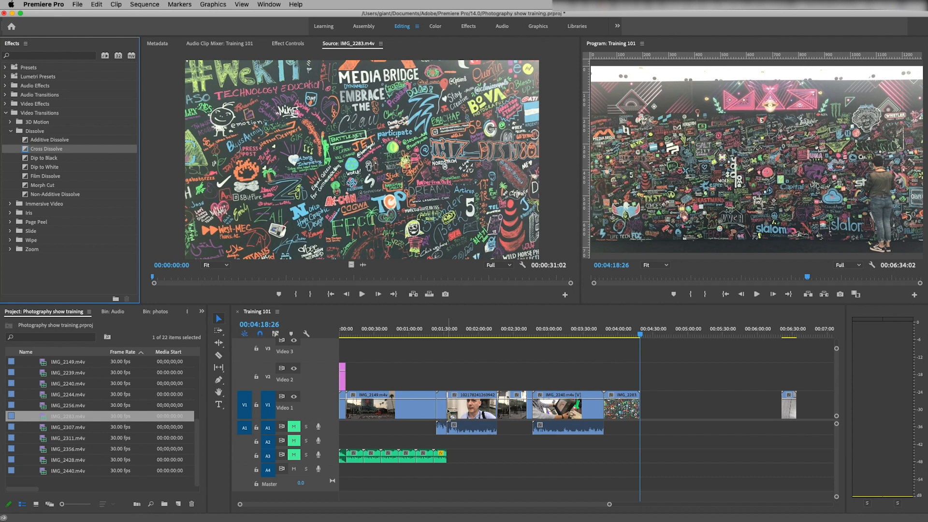
click(445, 333)
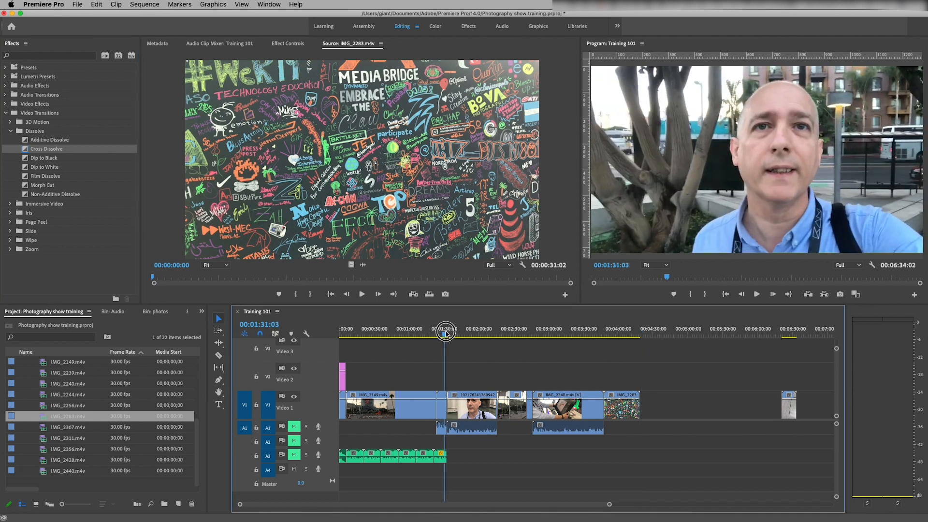
drag(446, 333, 447, 333)
key(equal)
key(equal)
key(equal)
key(equal)
key(equal)
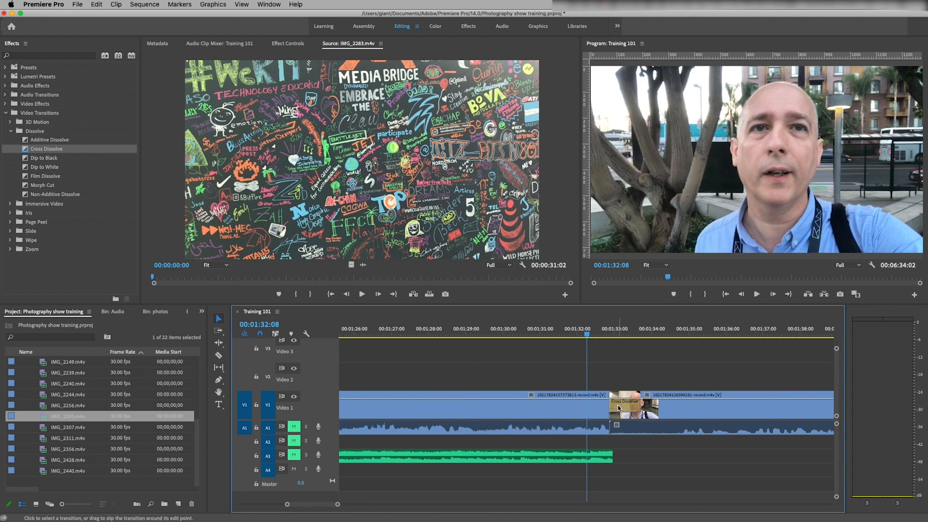
click(618, 409)
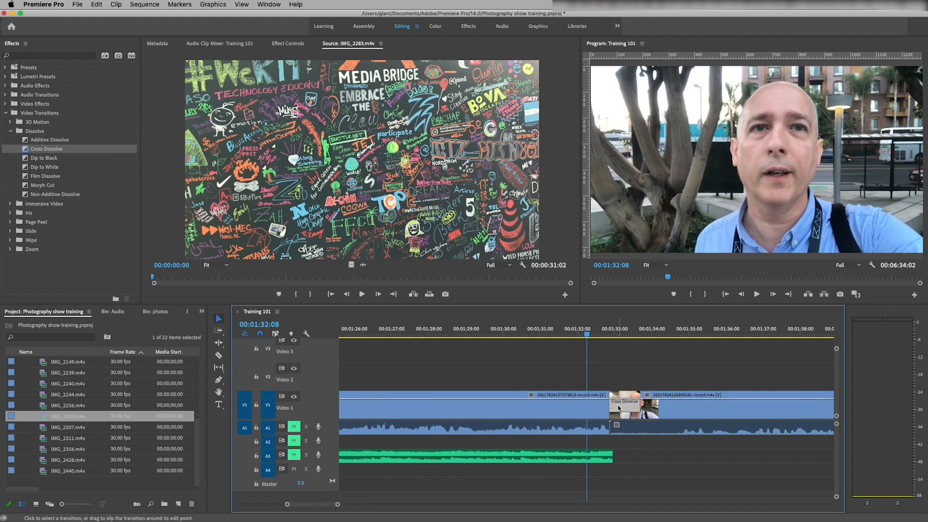
Play the sequence twice across the Cross Dissolve, starting just before the cut.
click(590, 333)
key(space)
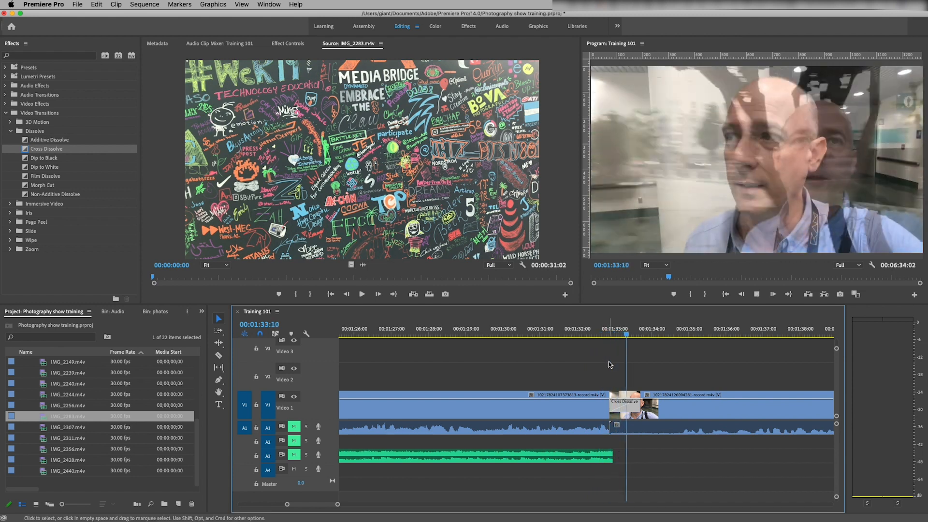
key(space)
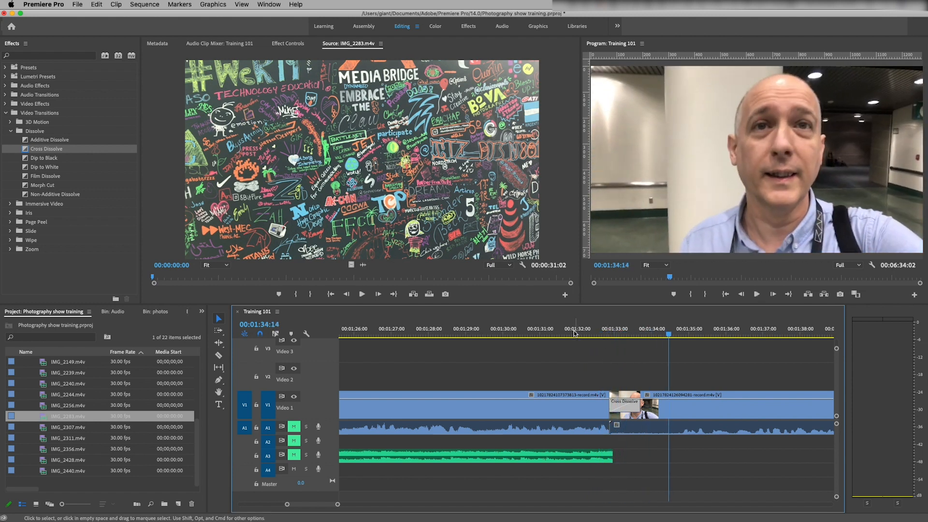
click(597, 331)
key(space)
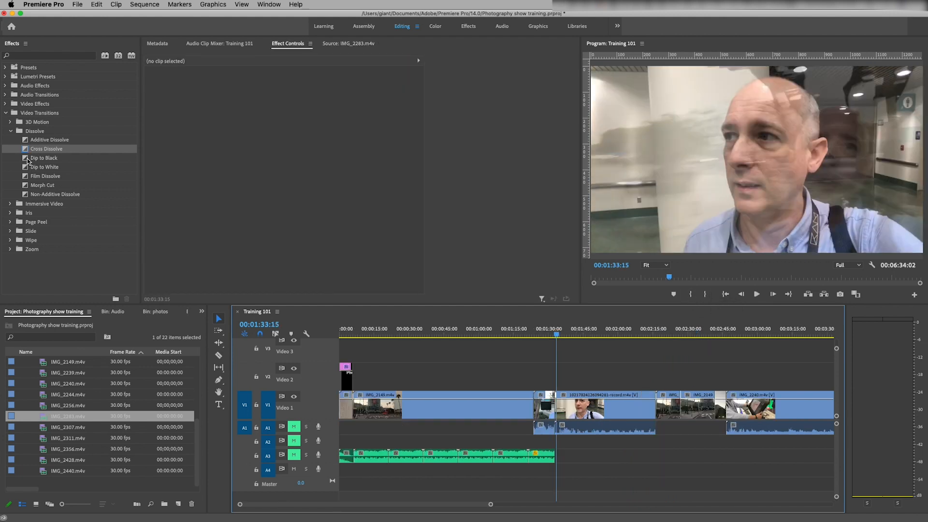
Apply a Dip to Black transition at the end of the second -record.m4v clip on track V1 and move the playhead to 00:02:15:03.
drag(27, 161, 658, 402)
click(654, 329)
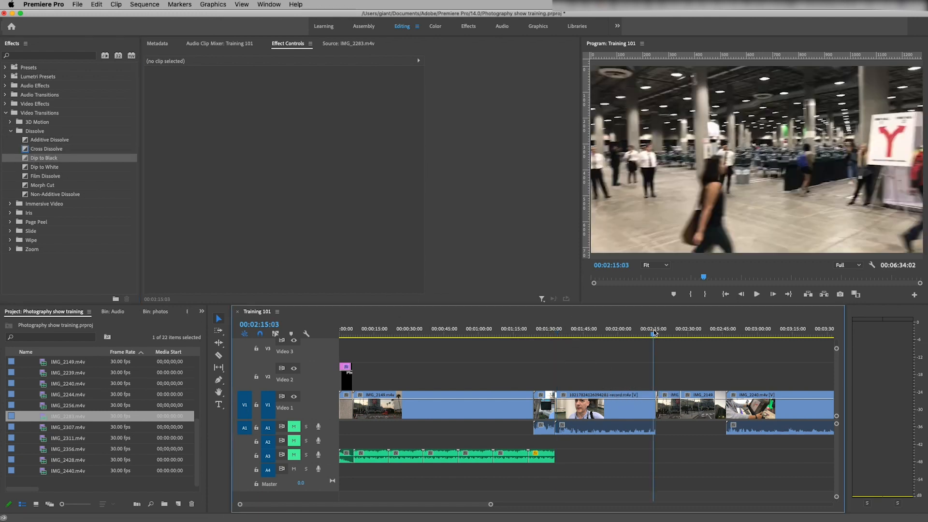
Scrub the playhead from 00:02:15:03 across the Dip to Black transition between the -record.m4v clip and IMG_2149.m4v.
key(=)
key(=)
key(=)
key(=)
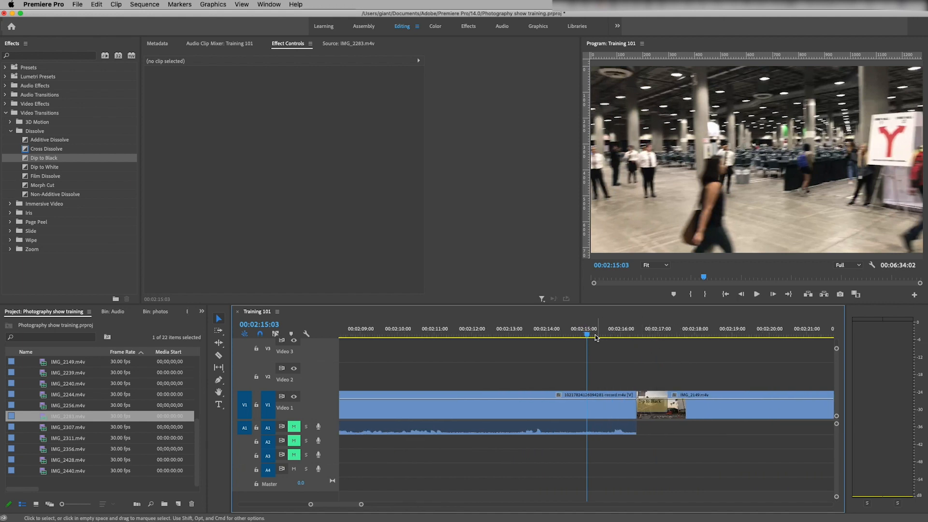
drag(587, 334, 679, 339)
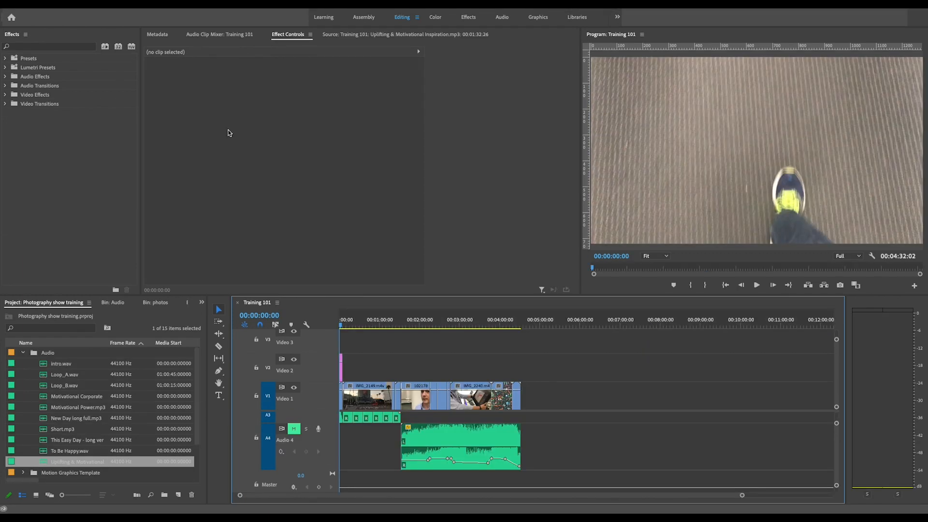
Open the media export settings for the Training 101 sequence and move the dialog fully into view.
click(58, 3)
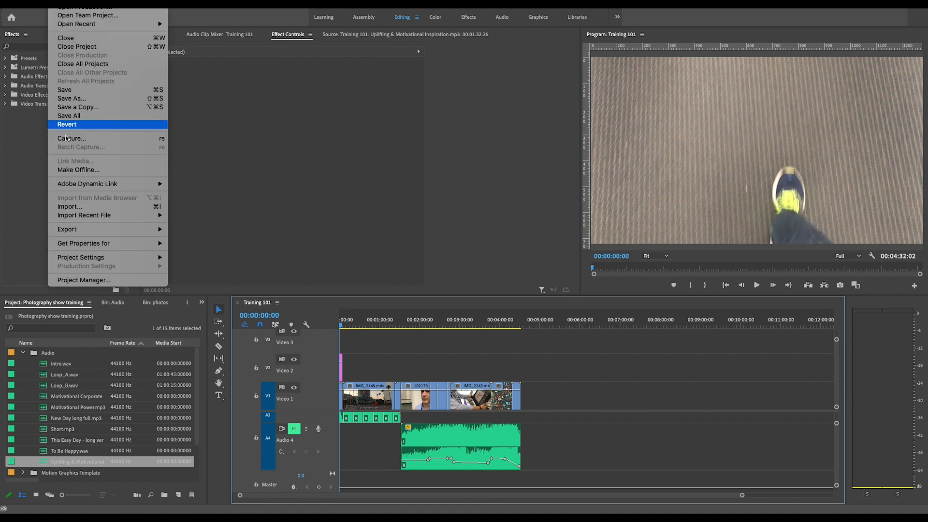
mouse_move(105, 231)
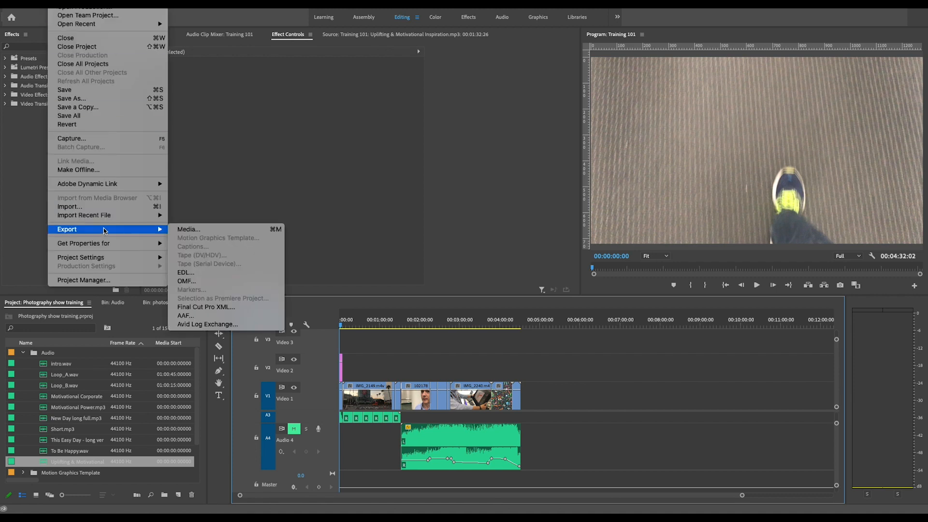
click(191, 230)
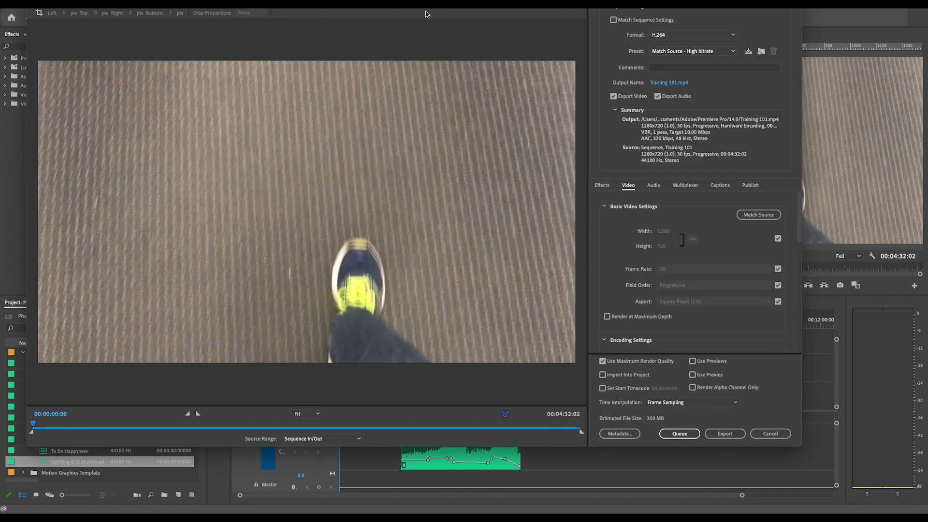
drag(378, 0, 398, 18)
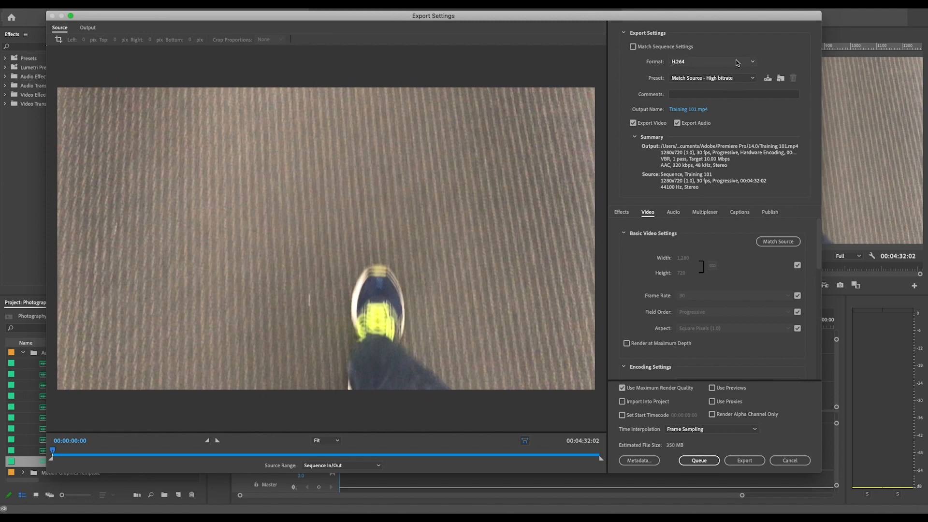
Review the available export formats and H.264 presets without changing them, and check the audio and video export settings.
click(754, 61)
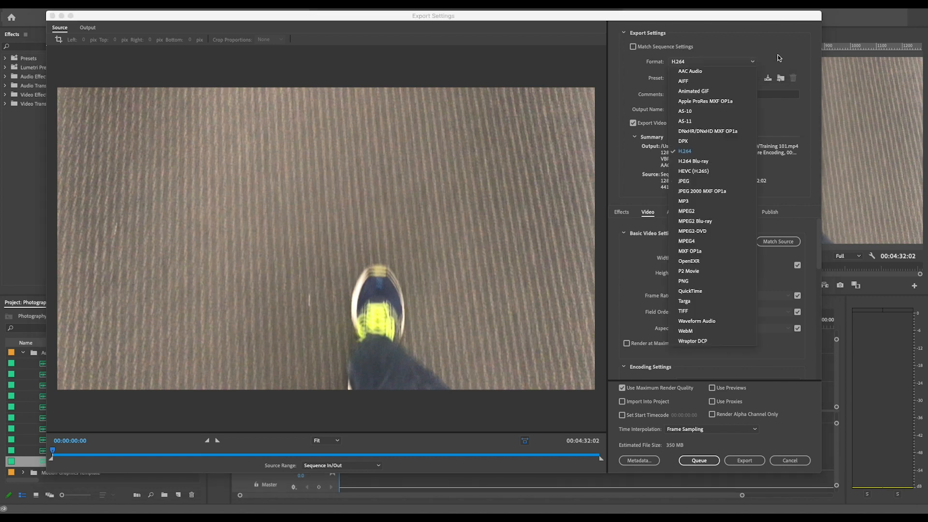
click(744, 78)
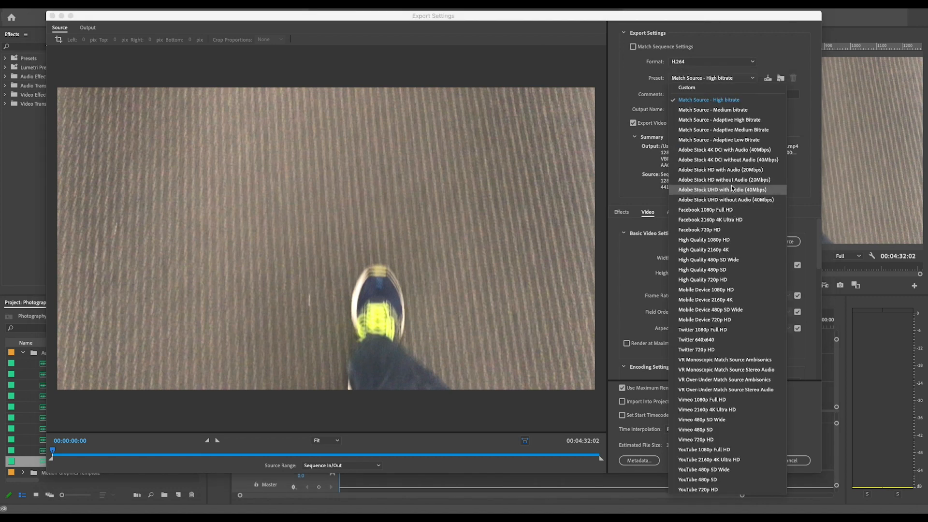
click(776, 39)
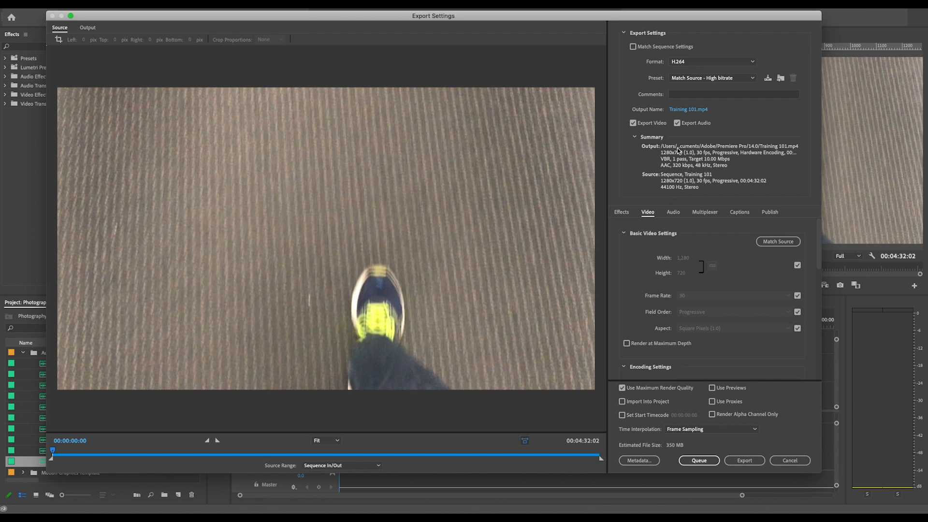
click(675, 214)
click(648, 214)
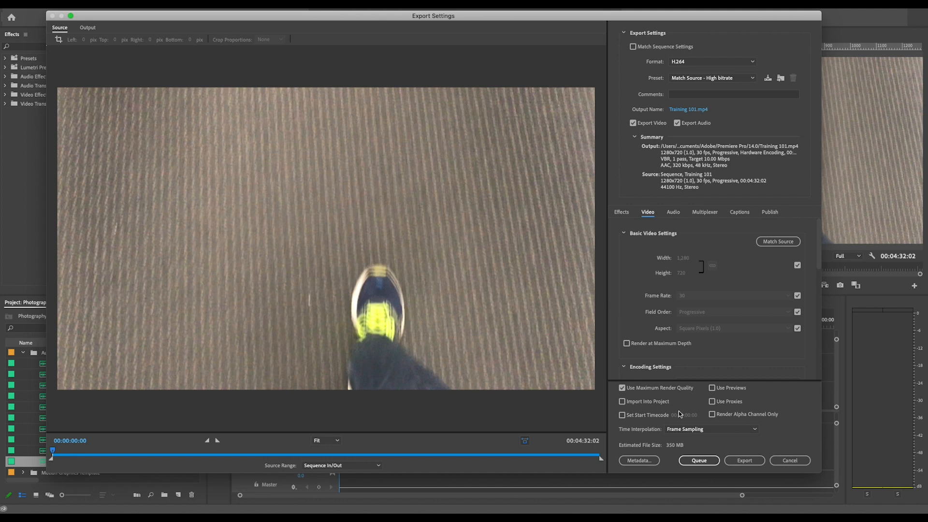
Export the sequence as Training 101.mp4 in H.264 format with the Match Source - High bitrate preset.
click(705, 462)
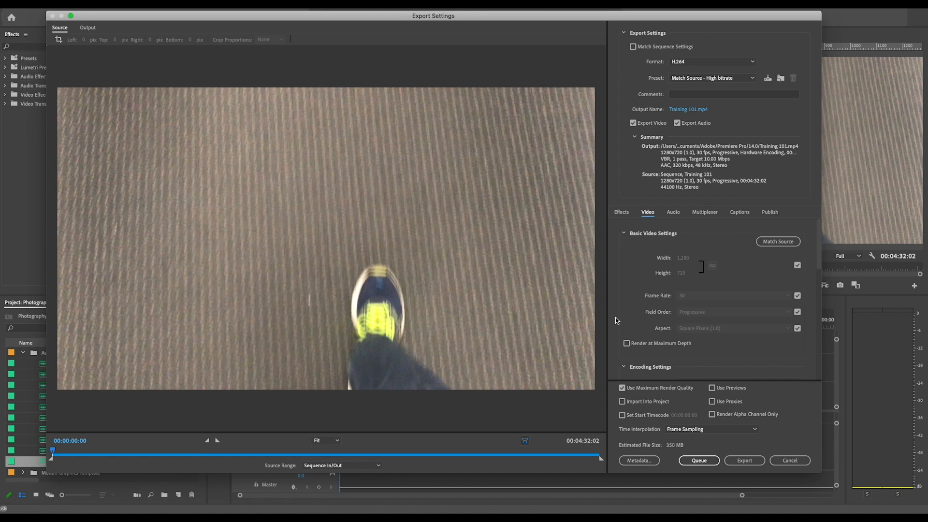
click(752, 463)
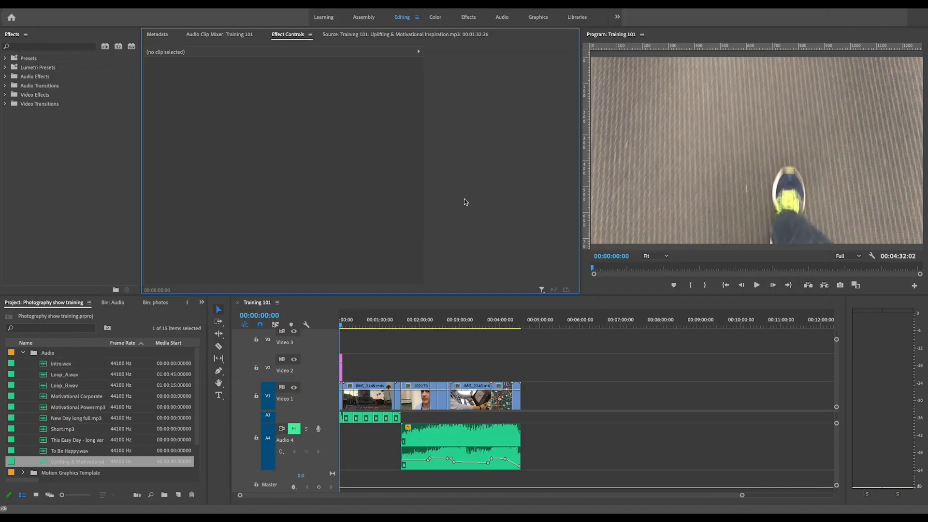
Switch to Finder, open a new window on the Desktop and select the exported Training 101.mp4 file.
key(super+Tab)
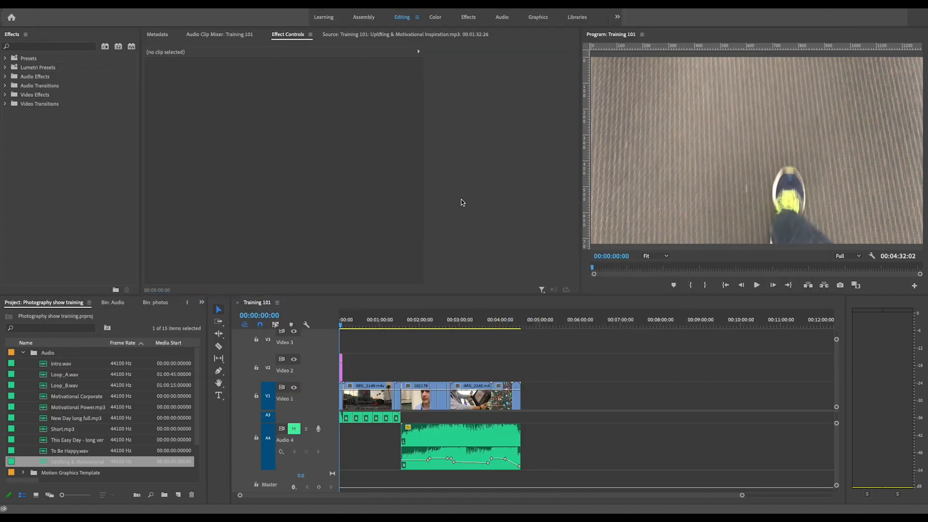
key(super+n)
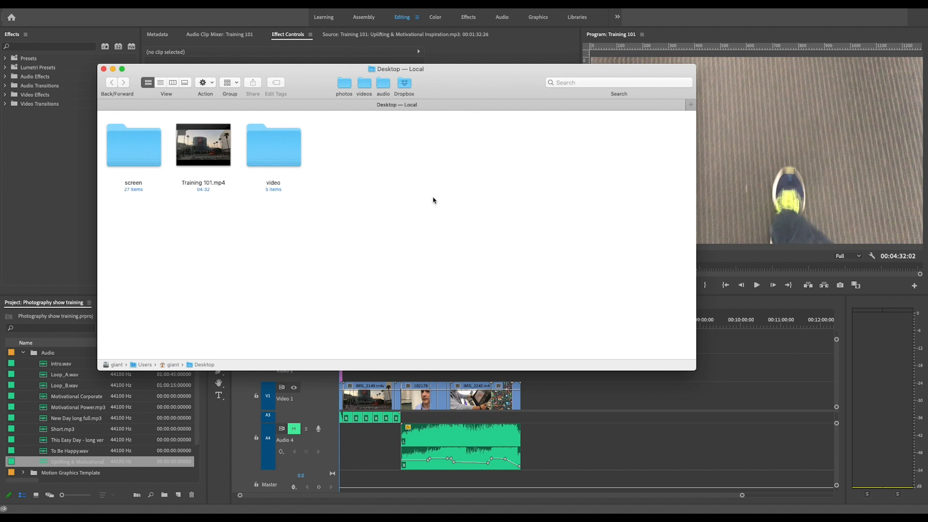
click(193, 166)
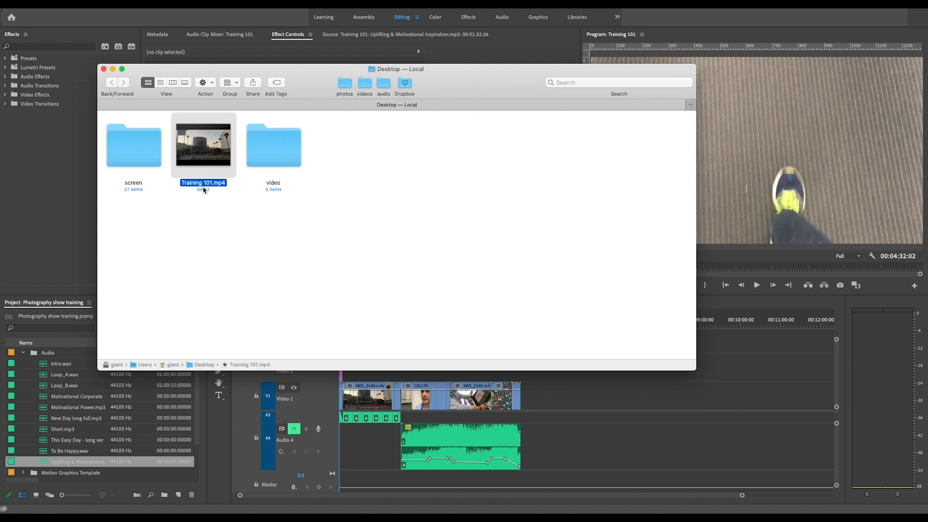
right_click(183, 157)
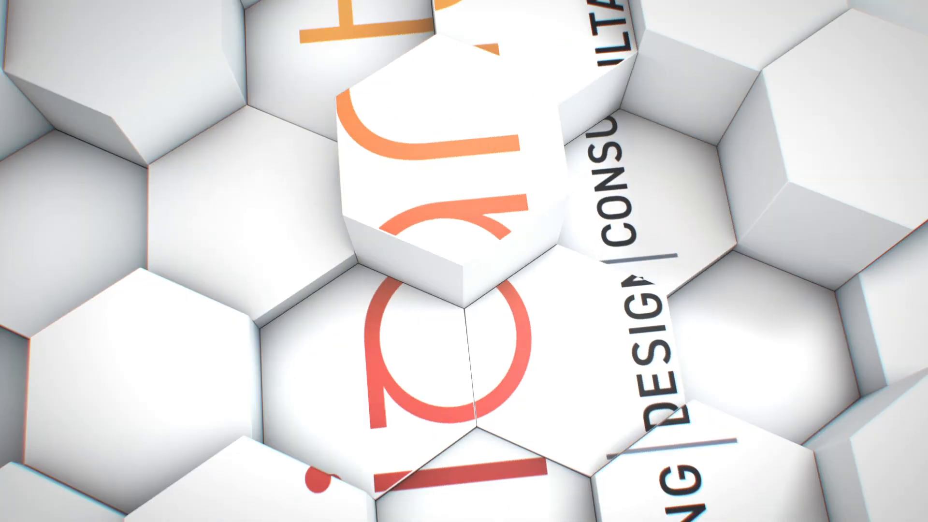